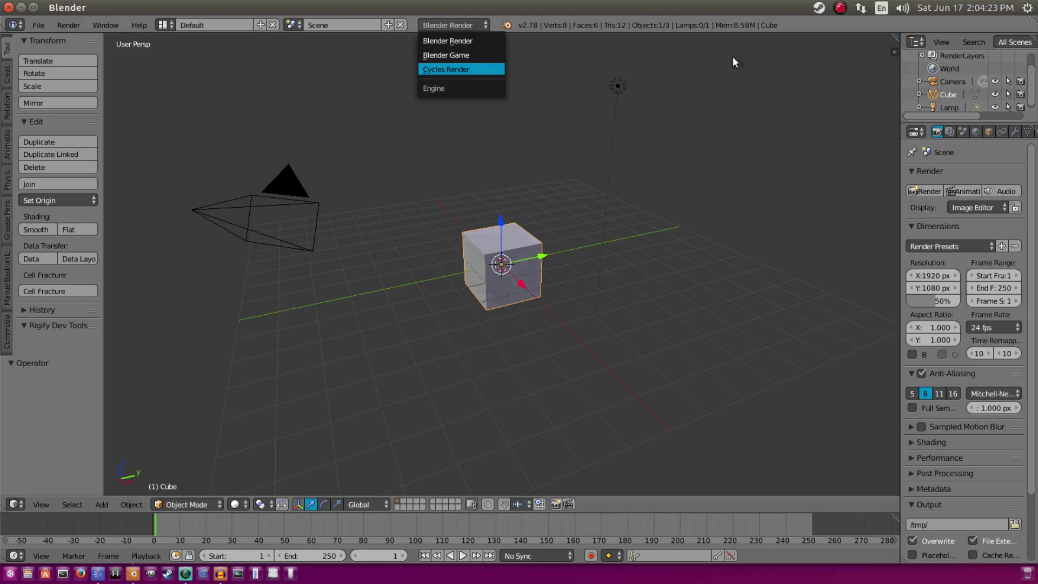
Step: Set the render engine to Cycles Render and start the Screencast Keys on-screen key display
click(478, 69)
key(n)
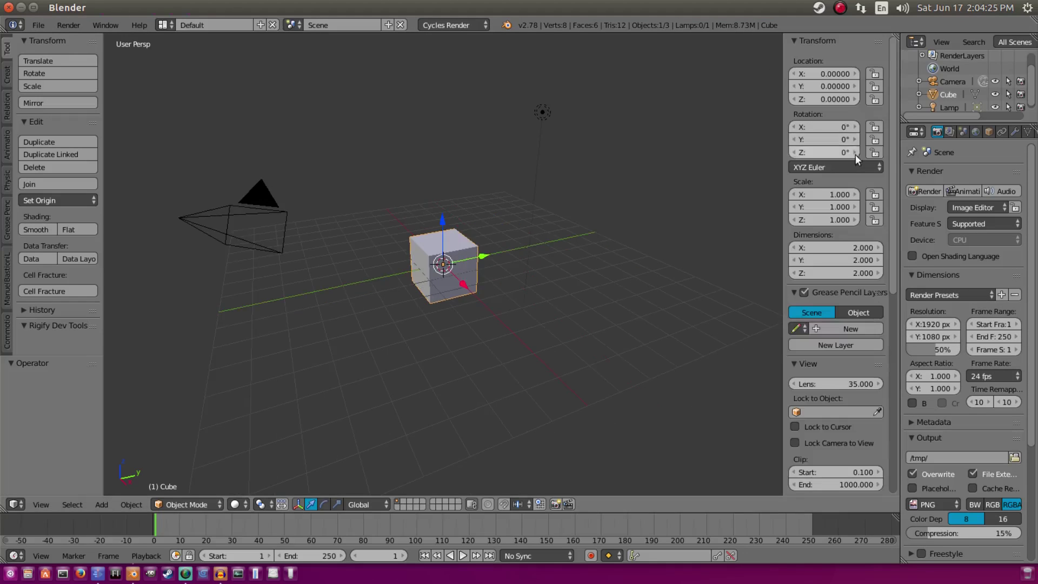
scroll(837, 290, down, 10)
click(828, 478)
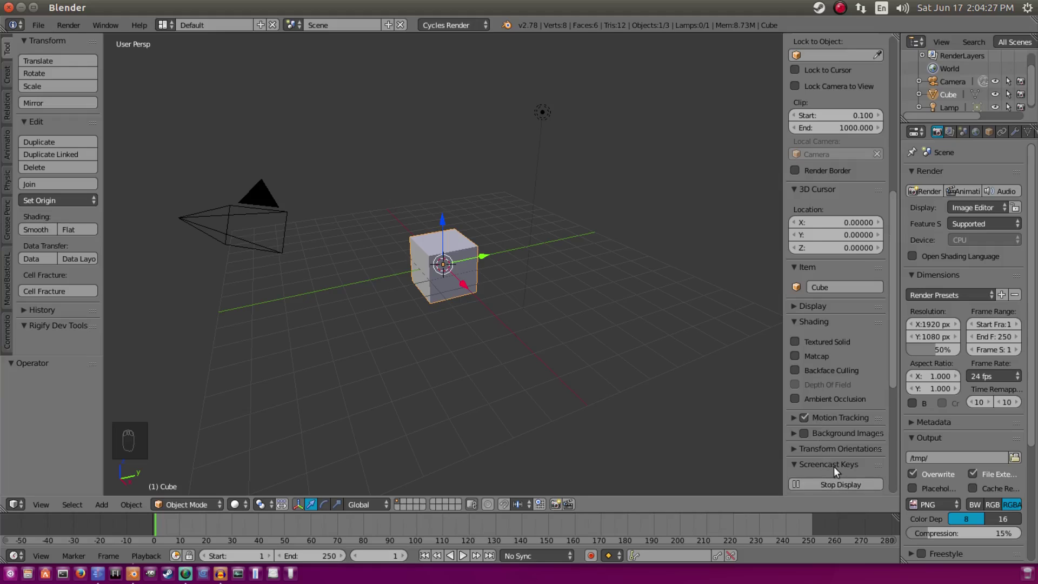
scroll(836, 443, down, 5)
drag(785, 420, 1001, 395)
scroll(665, 309, down, 1)
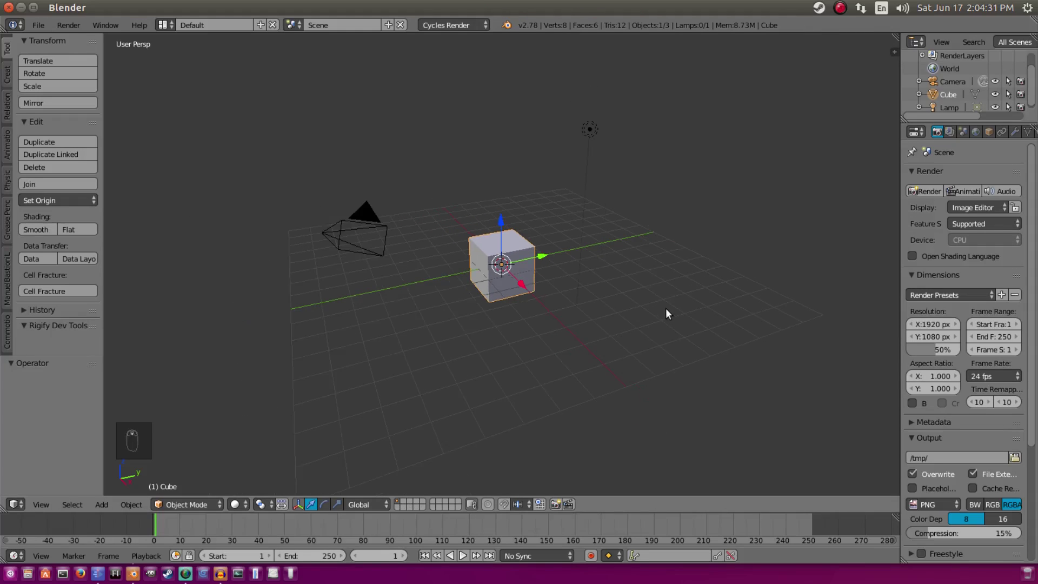
Step: Delete the default cube, lamp and camera
key(Delete)
click(494, 222)
right_click(588, 130)
key(Delete)
click(601, 128)
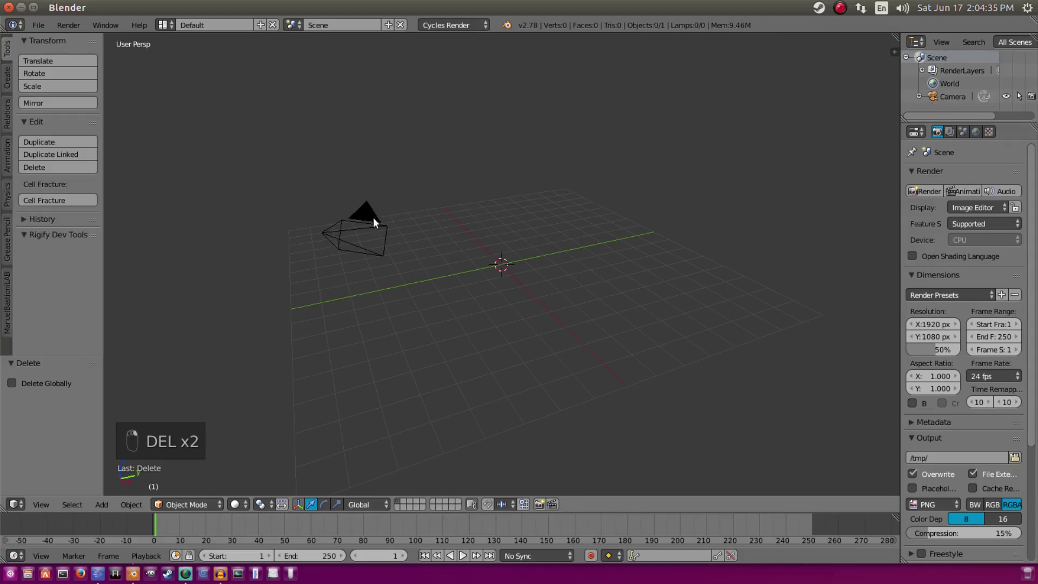
right_click(372, 217)
key(Delete)
click(371, 218)
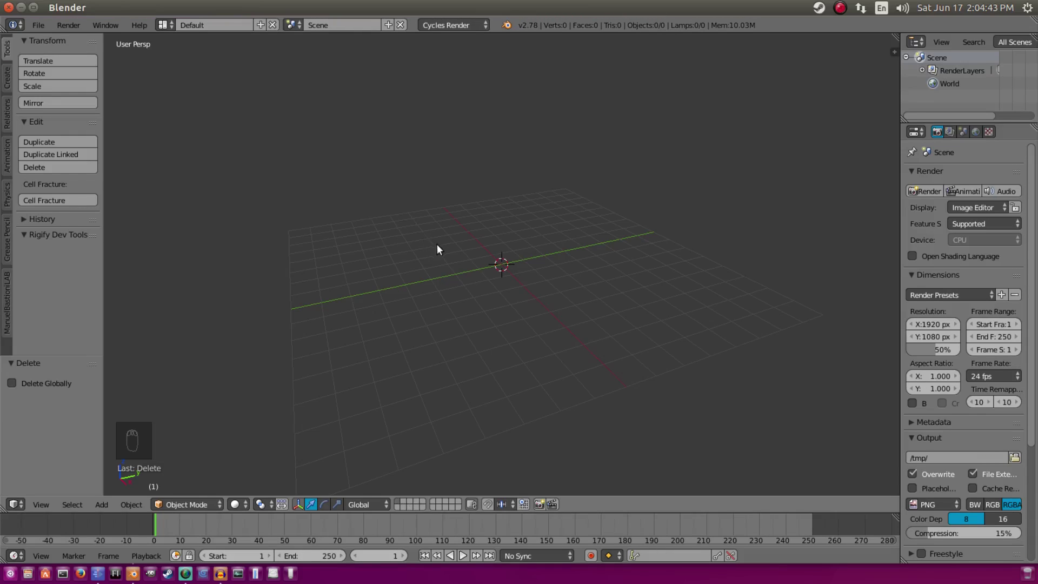
Step: Switch to front view and add a new camera at the origin
middle_drag(373, 263, 693, 246)
key(KP_1)
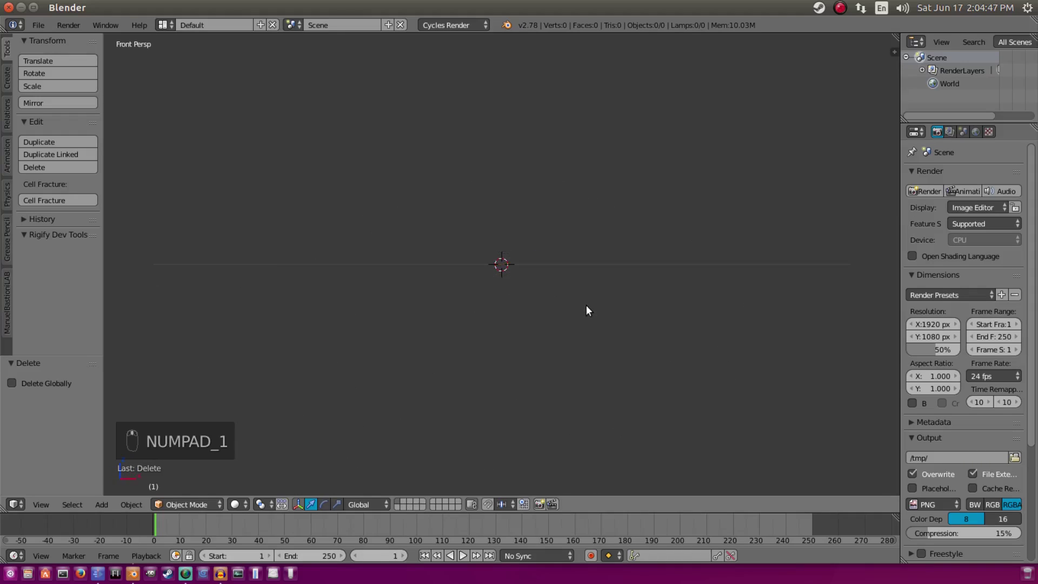
click(7, 77)
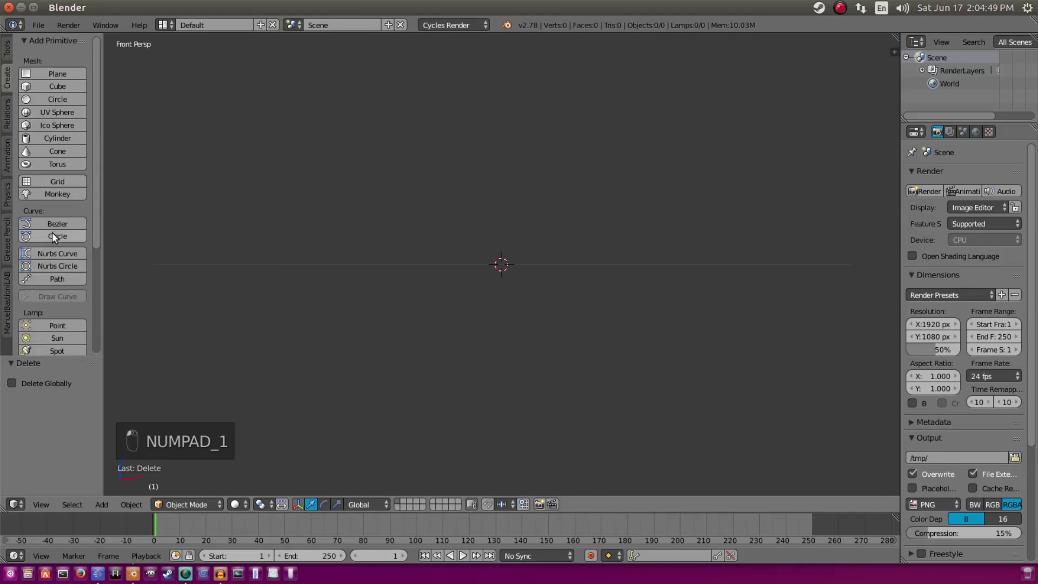
scroll(52, 232, down, 5)
click(53, 314)
middle_drag(591, 175, 589, 194)
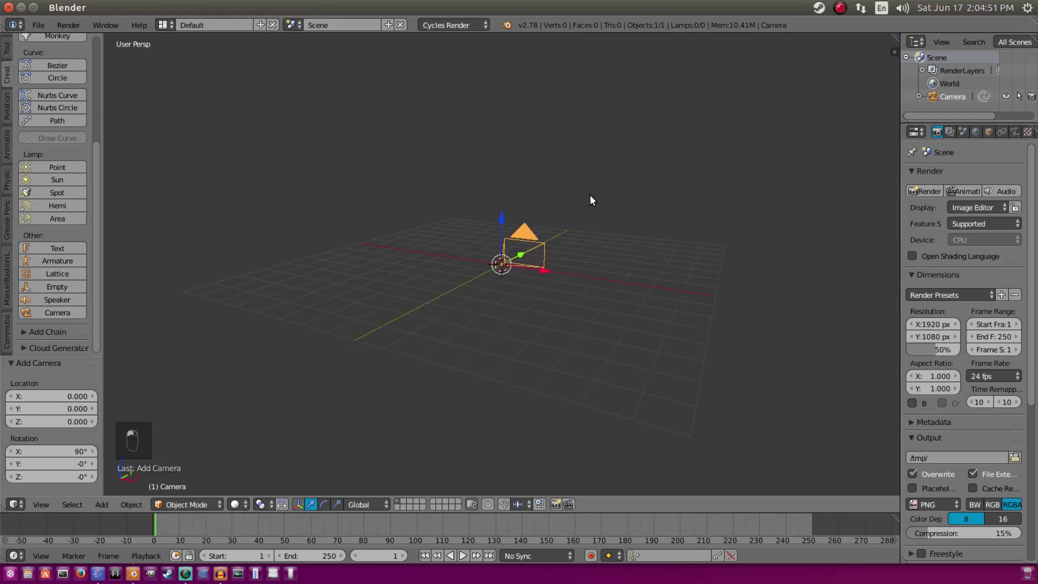
key(shift+a)
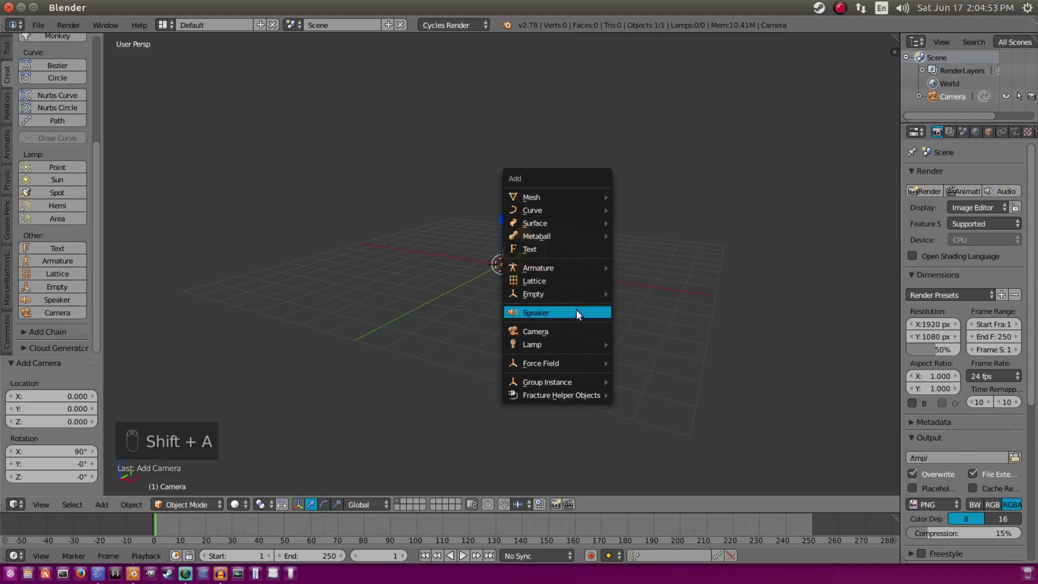
Step: Move the new camera along Y to 0.569
middle_drag(760, 146, 535, 259)
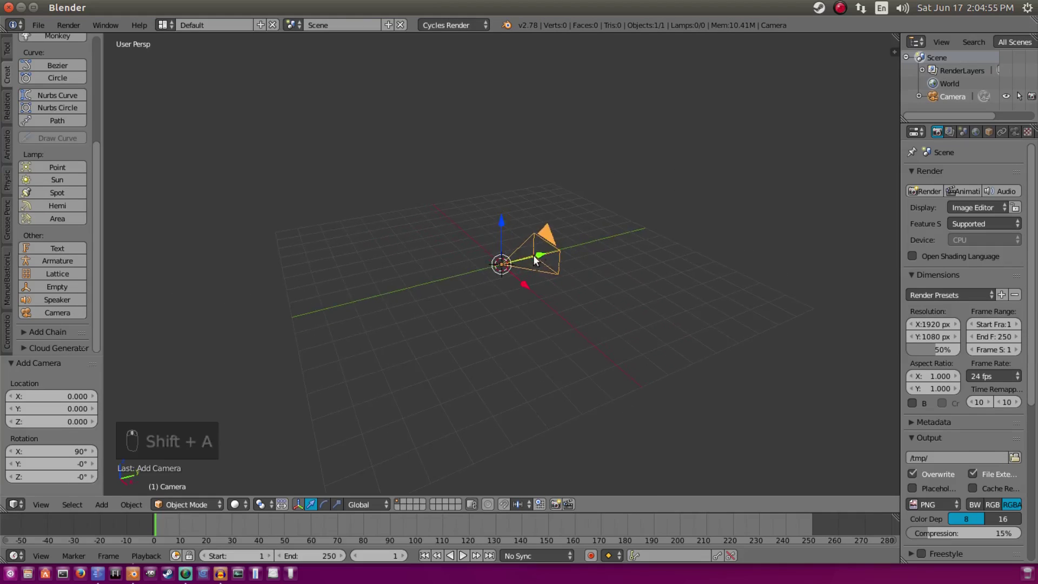
drag(535, 260, 233, 337)
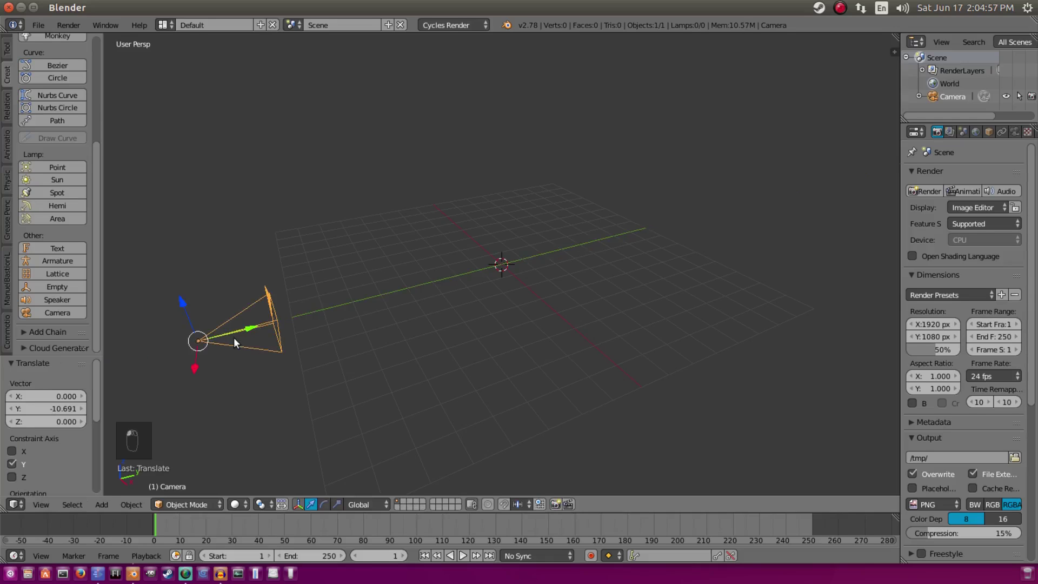
middle_drag(189, 354, 347, 341)
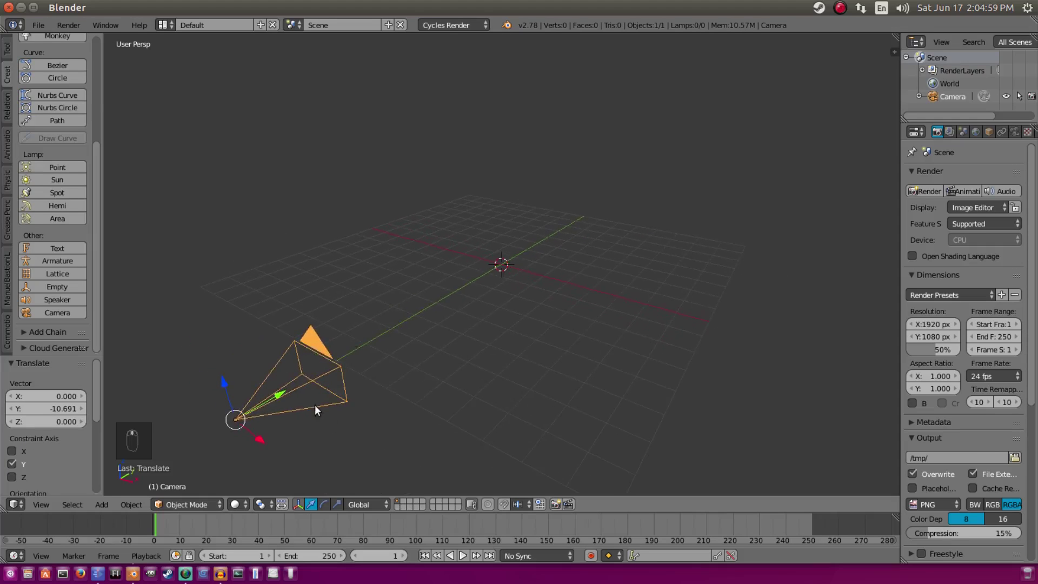
drag(272, 395, 308, 406)
Step: Look through the new camera with Numpad 0 and adjust the viewport zoom
key(KP_0)
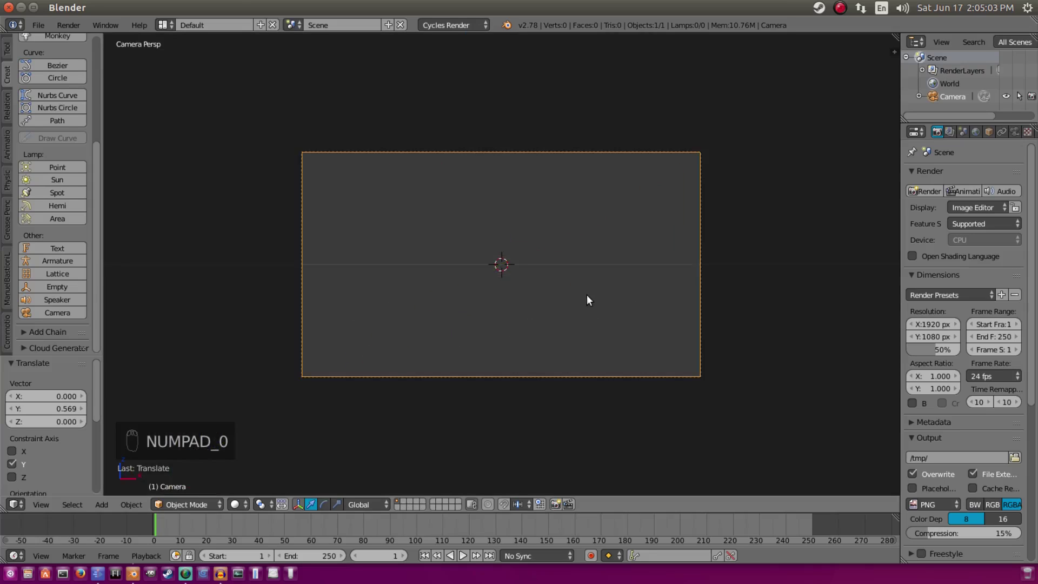
scroll(589, 291, up, 3)
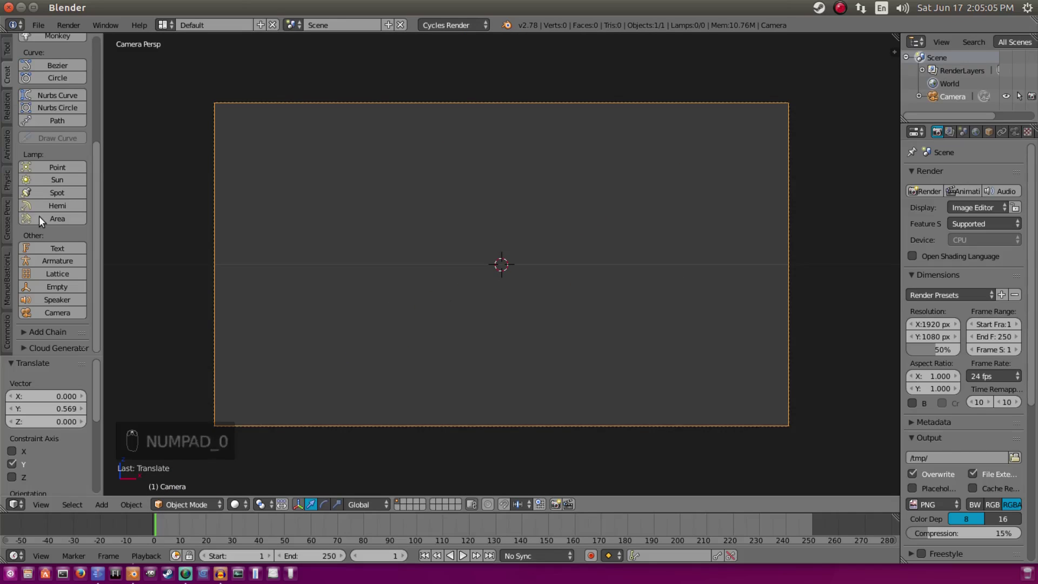
scroll(52, 218, up, 6)
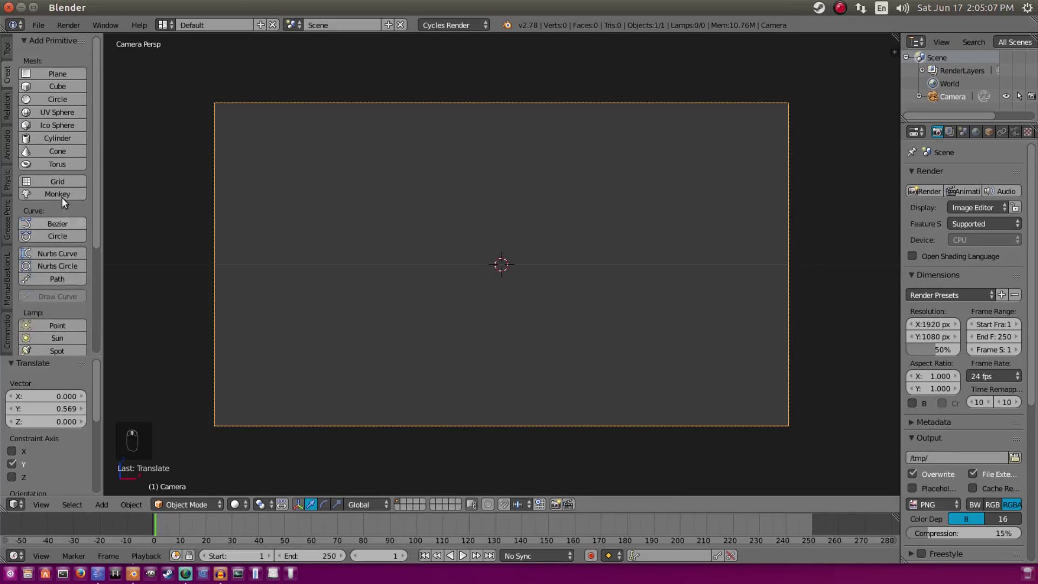
scroll(560, 248, down, 2)
scroll(519, 341, up, 1)
middle_drag(579, 300, 615, 263)
scroll(572, 323, down, 3)
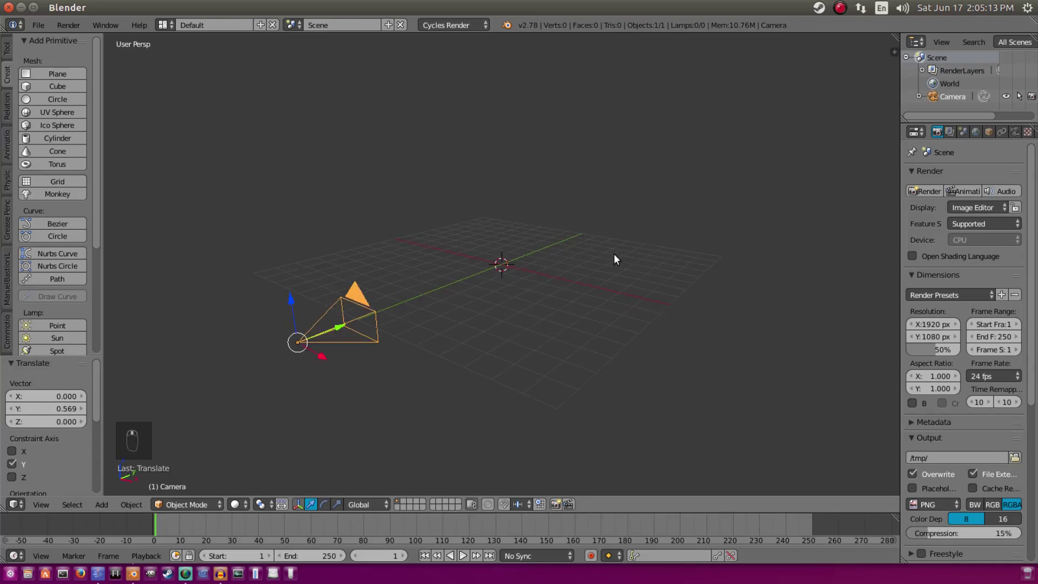
key(KP_0)
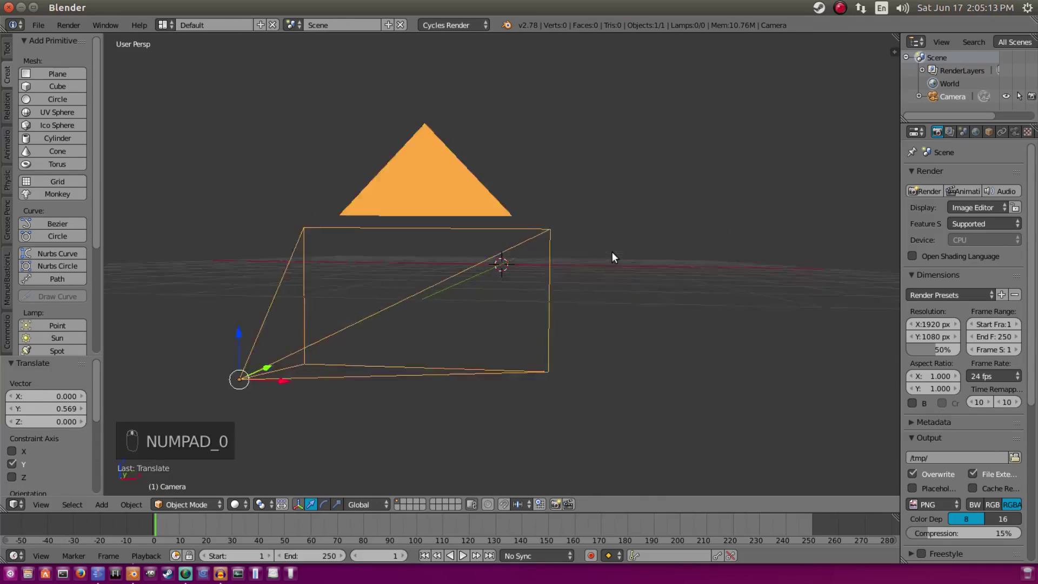
scroll(925, 208, down, 1)
scroll(892, 238, down, 2)
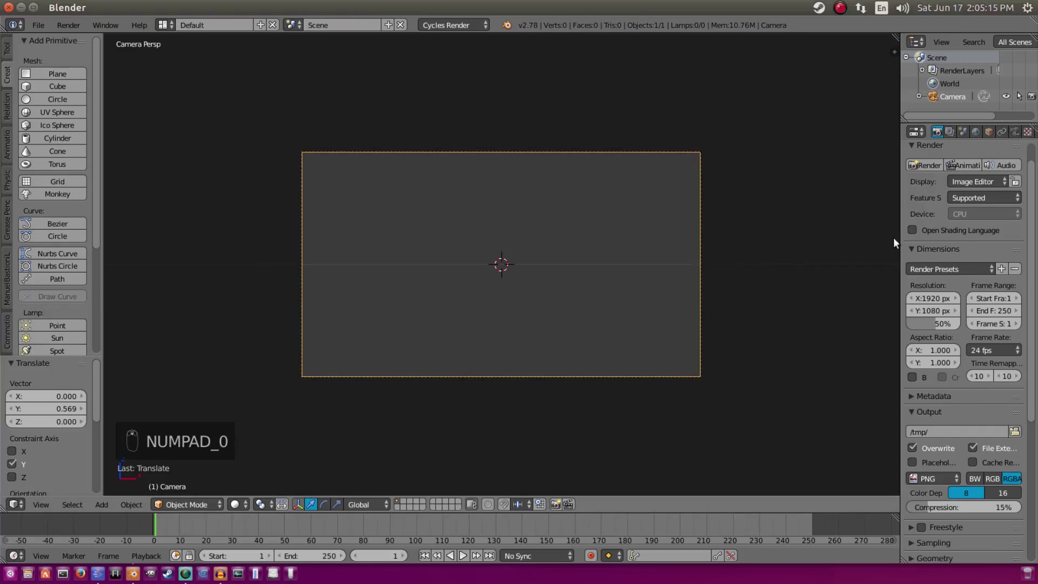
scroll(911, 238, up, 1)
scroll(533, 219, up, 1)
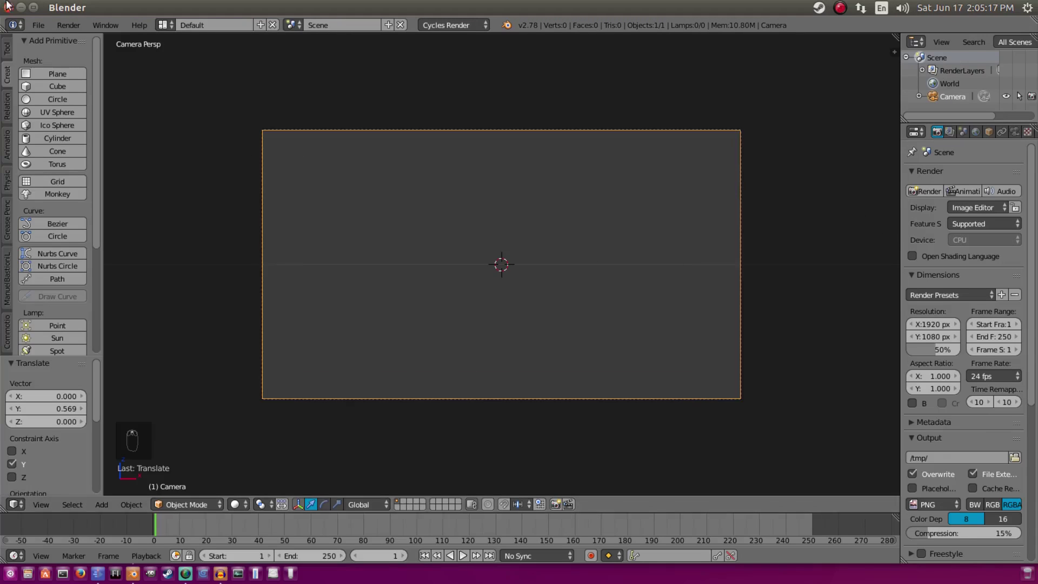
click(38, 25)
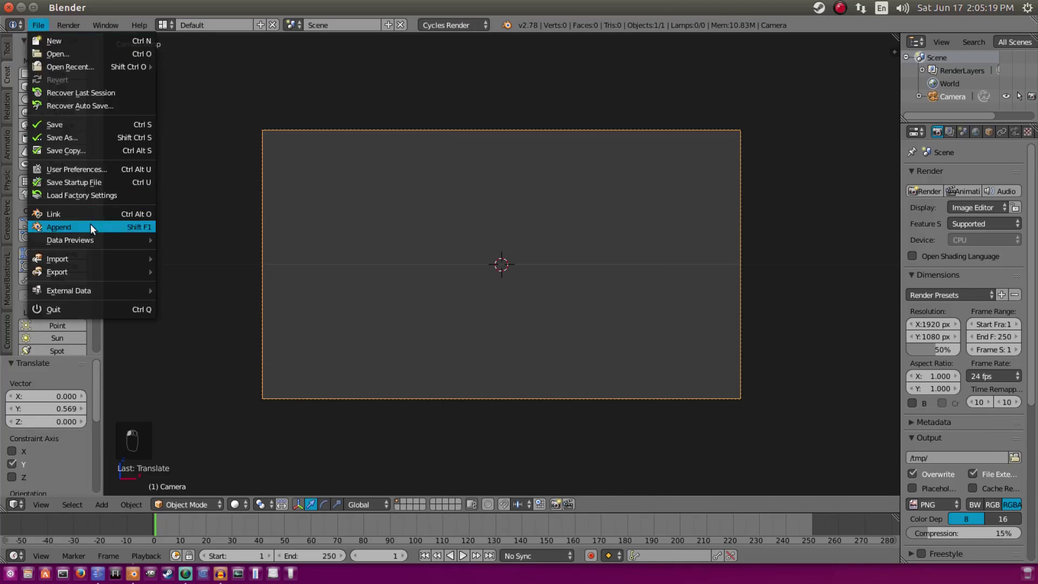
Step: In File > Append, browse to Rigs > Minecraft_Blocks_Rig.blend > Object
click(90, 226)
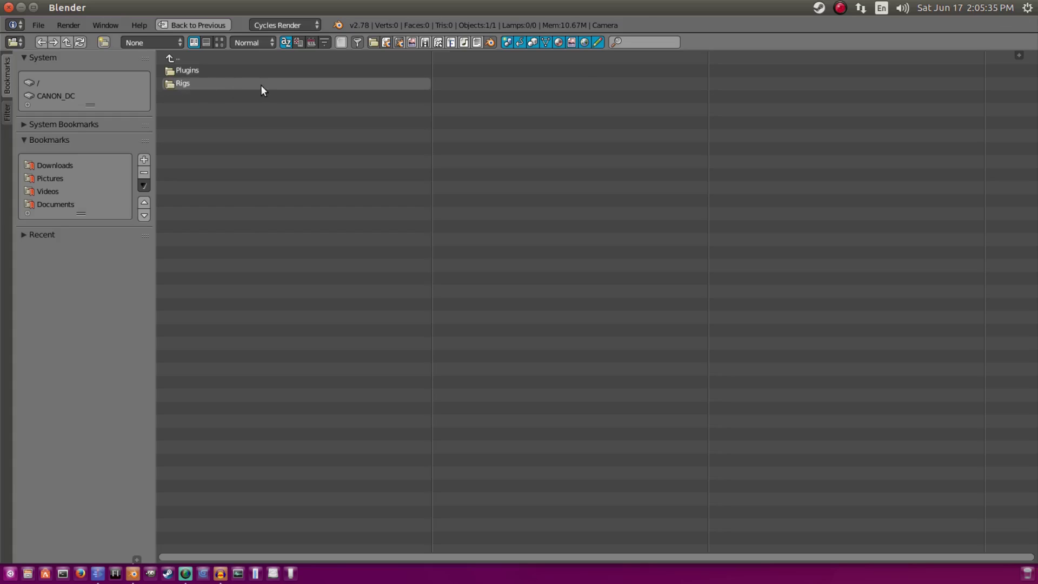
click(205, 83)
click(213, 70)
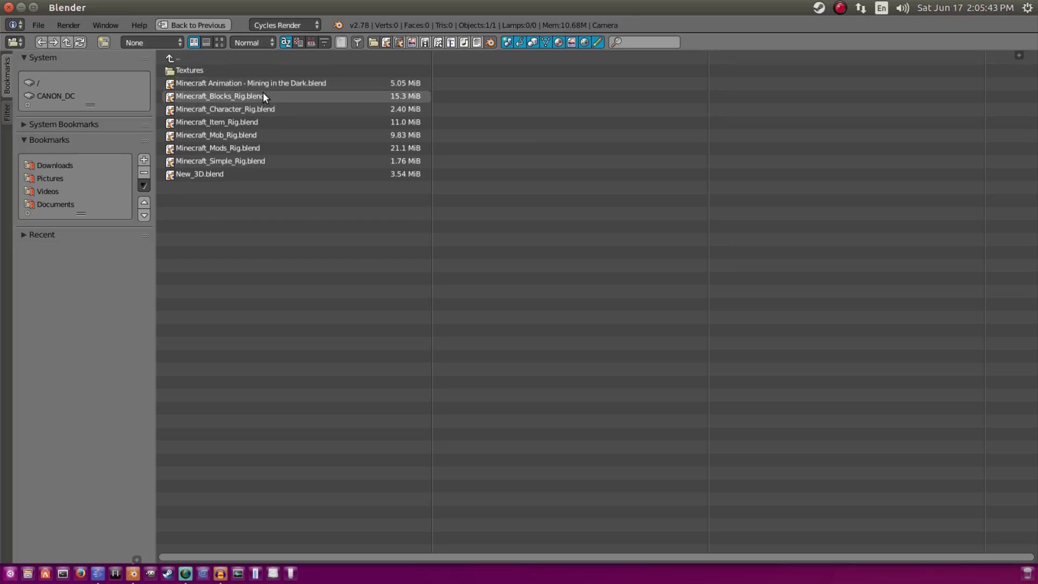
click(304, 96)
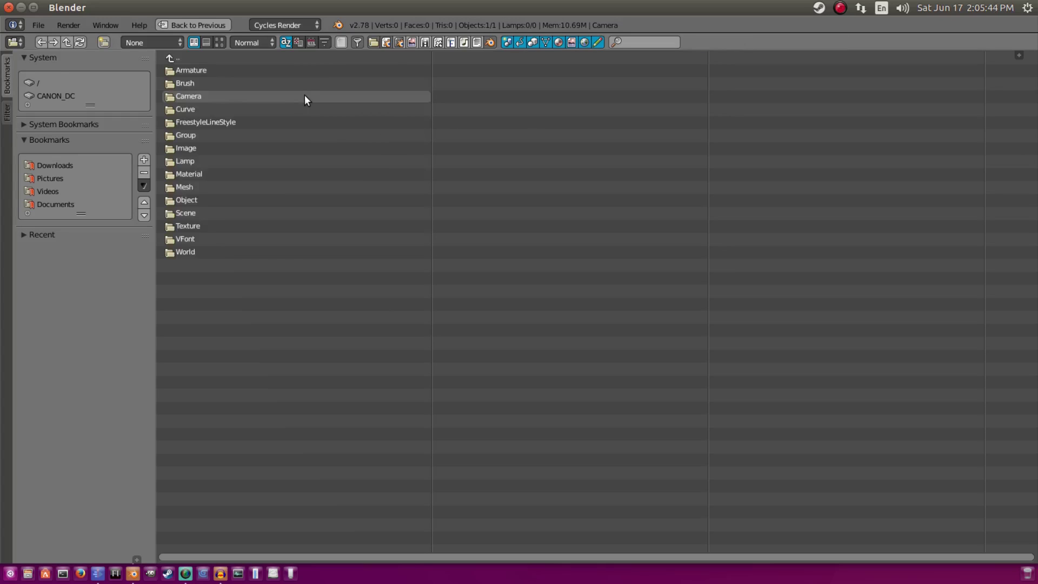
click(272, 136)
click(193, 61)
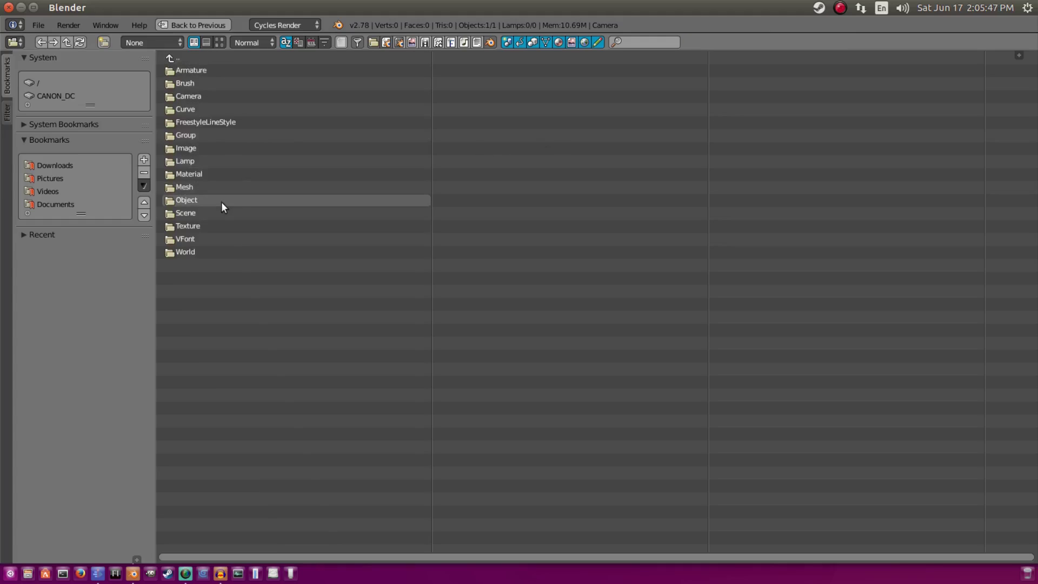
click(221, 202)
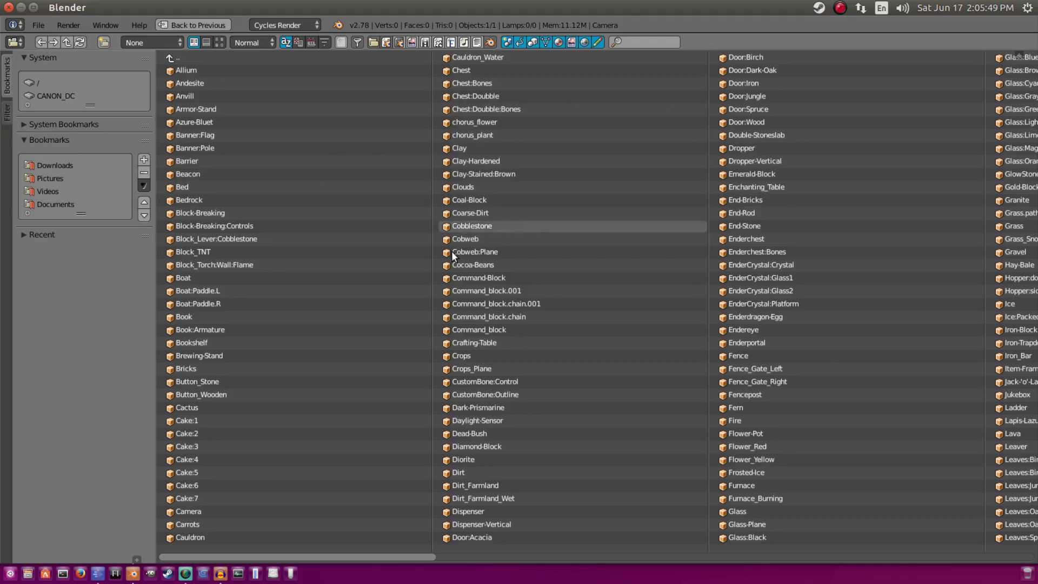
Step: Append the Chest and Chest:Bones objects and orbit to locate them
scroll(211, 410, down, 1)
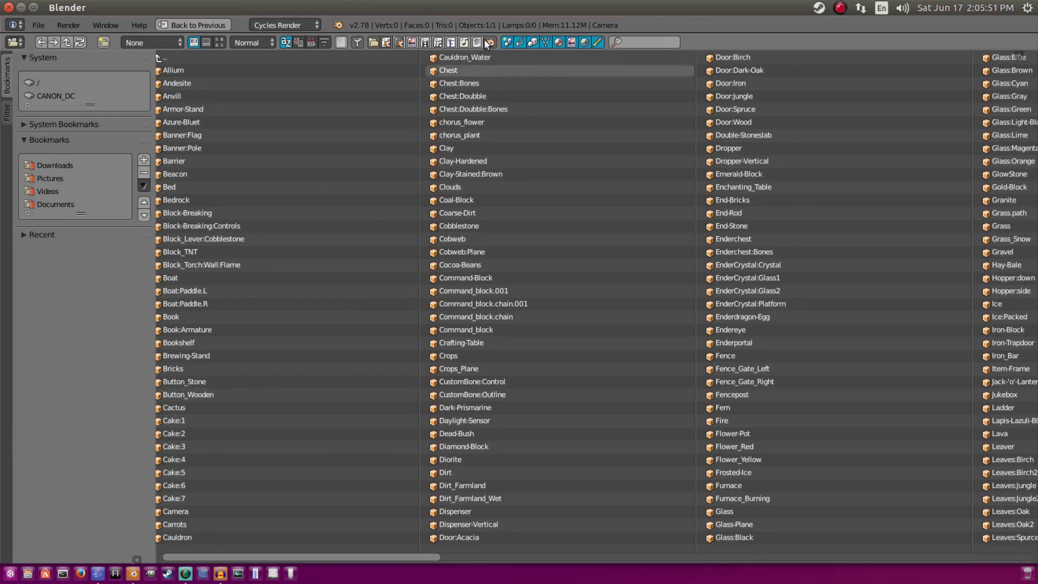
click(521, 73)
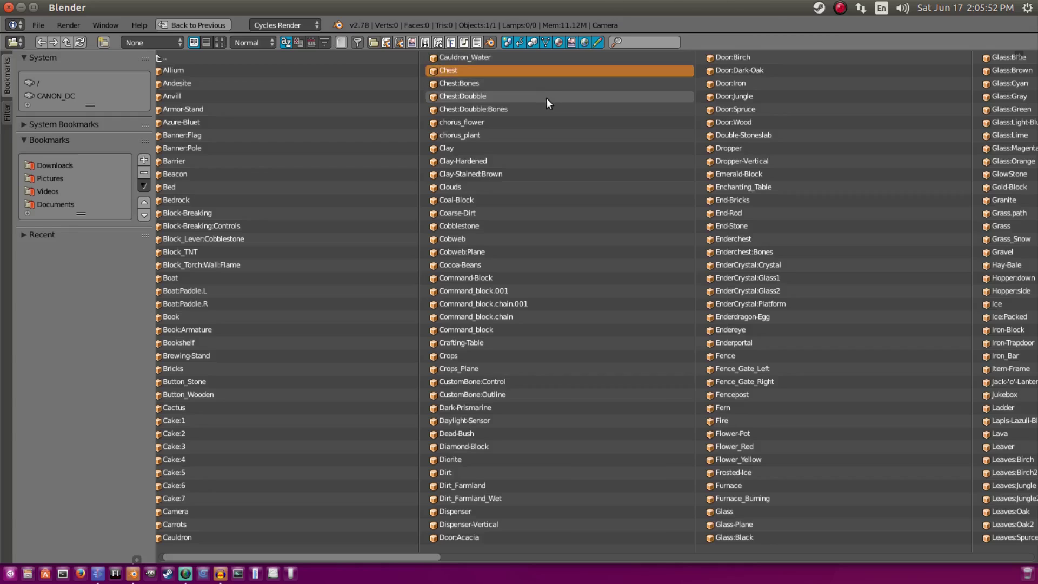
shift+click(518, 82)
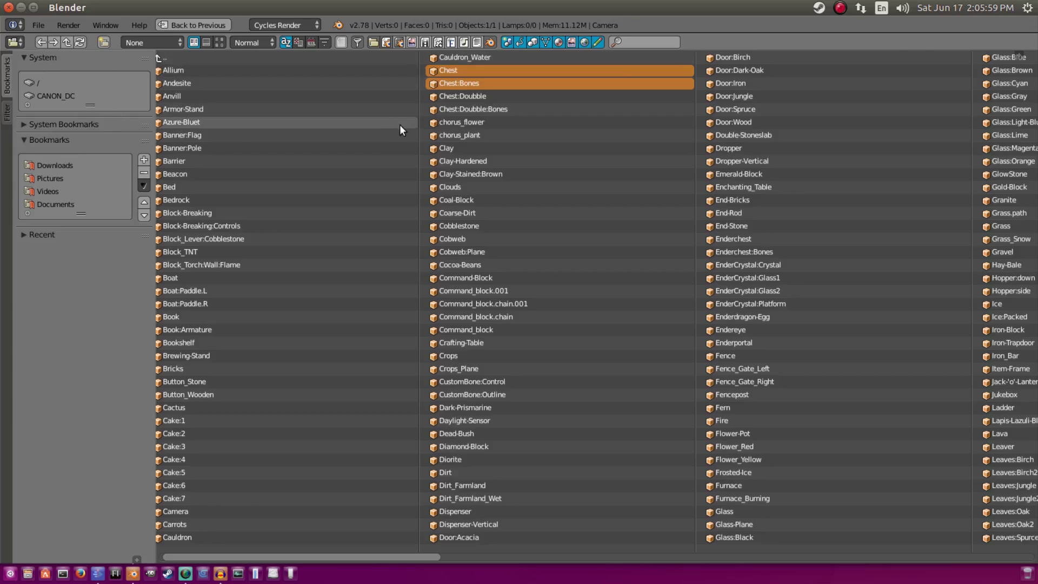
key(Return)
middle_drag(607, 181, 390, 210)
middle_drag(391, 310, 318, 326)
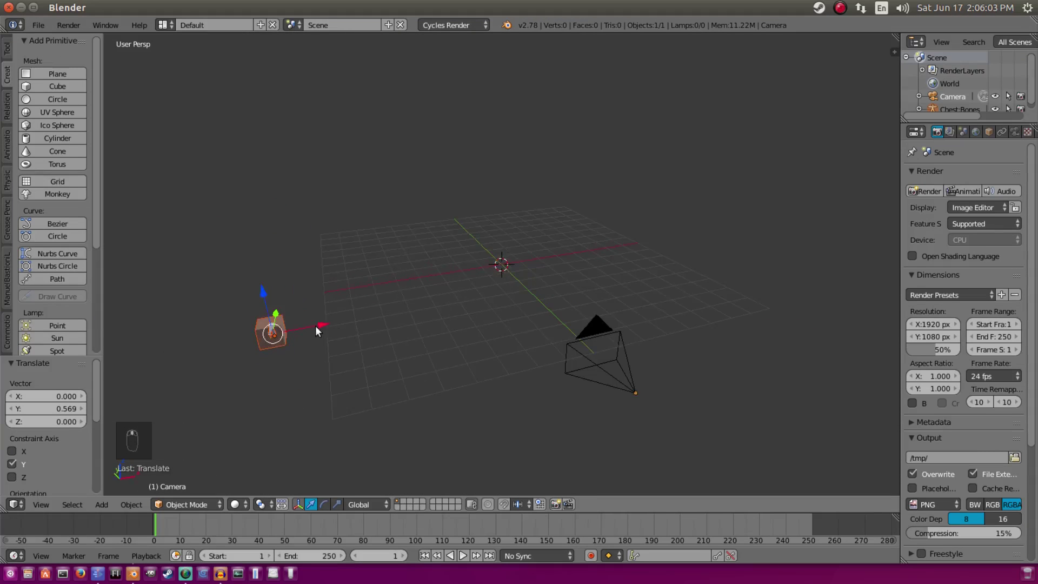
Step: Place the chest at X 10.146 and lower its bone to Z -3.591, below the camera frame
drag(316, 326, 552, 299)
middle_drag(543, 304, 566, 259)
scroll(517, 317, up, 5)
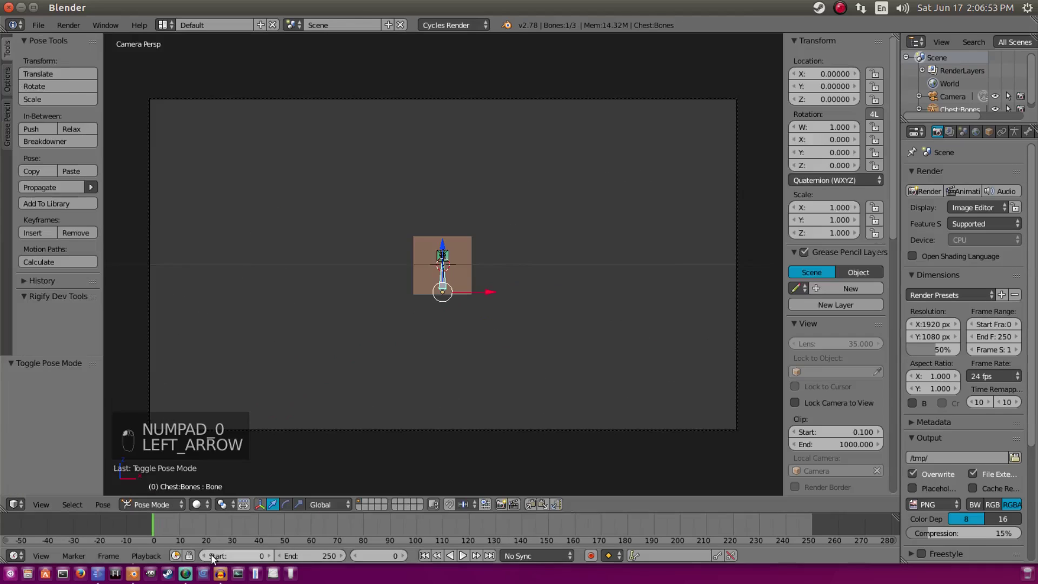
scroll(228, 517, up, 2)
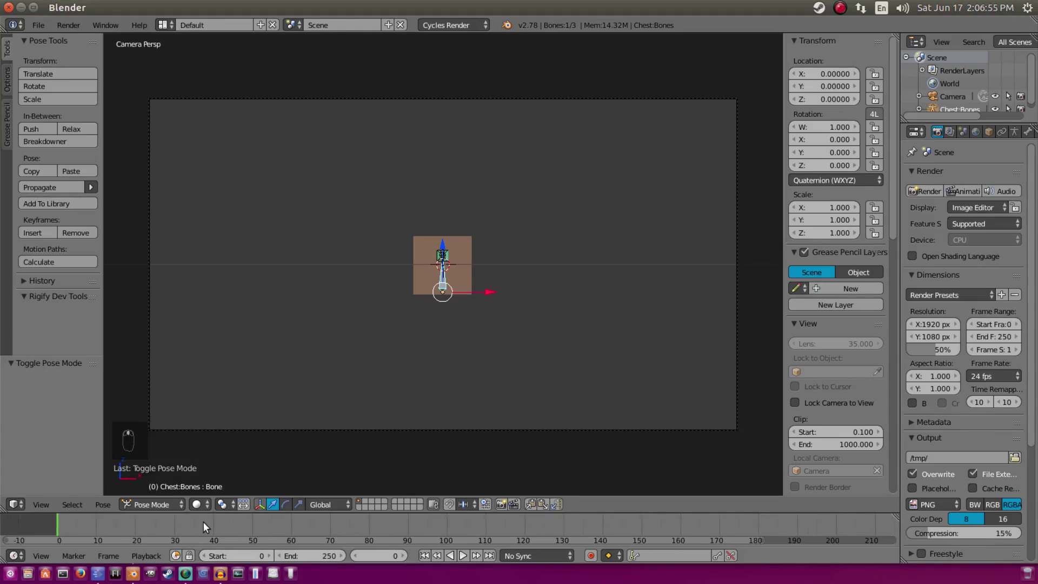
scroll(433, 325, down, 2)
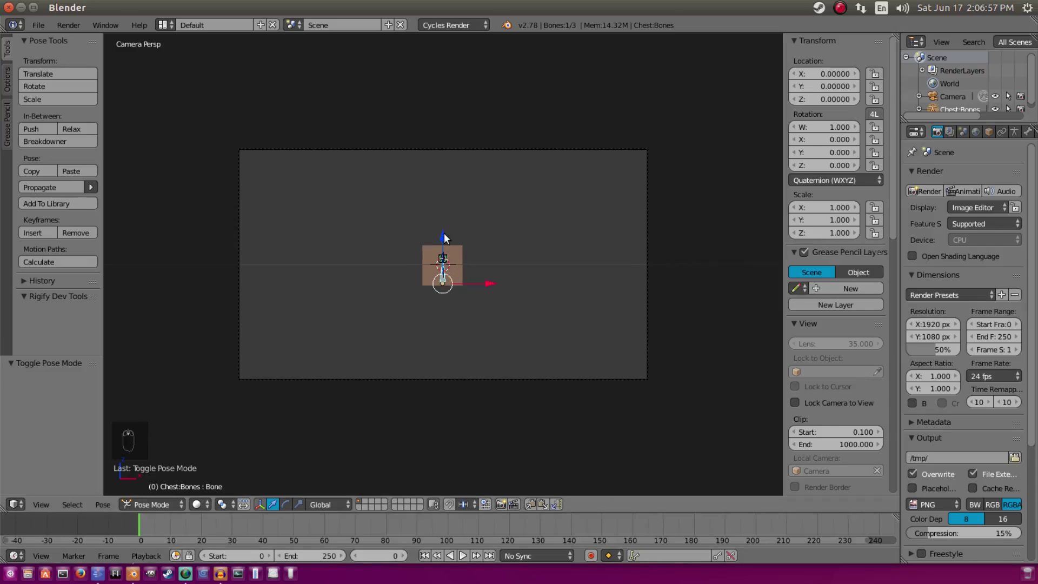
drag(442, 238, 453, 384)
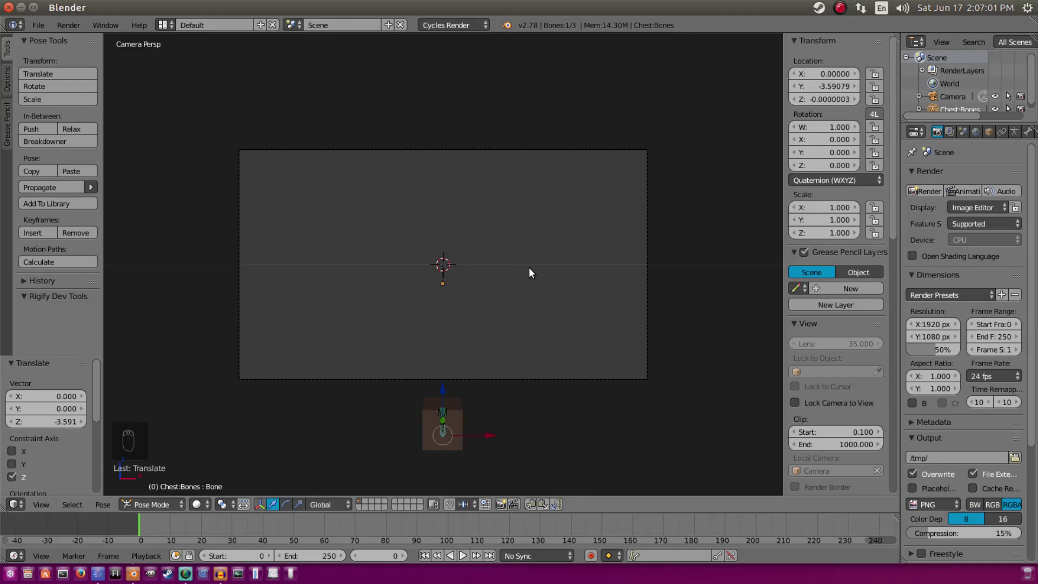
key(i)
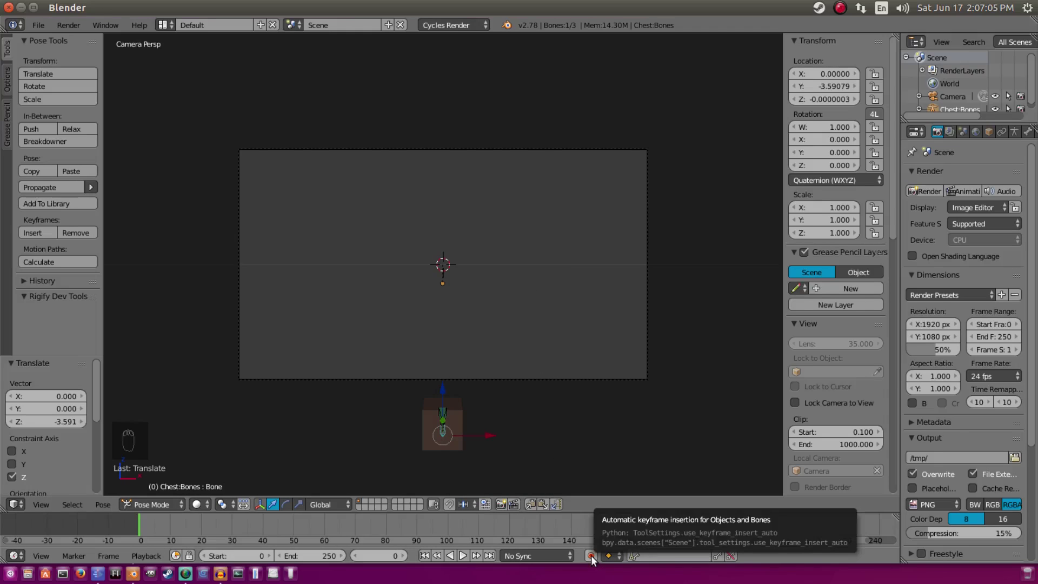
Step: Turn on auto keying and key the chest bone's location and rotation at frame 0
click(591, 557)
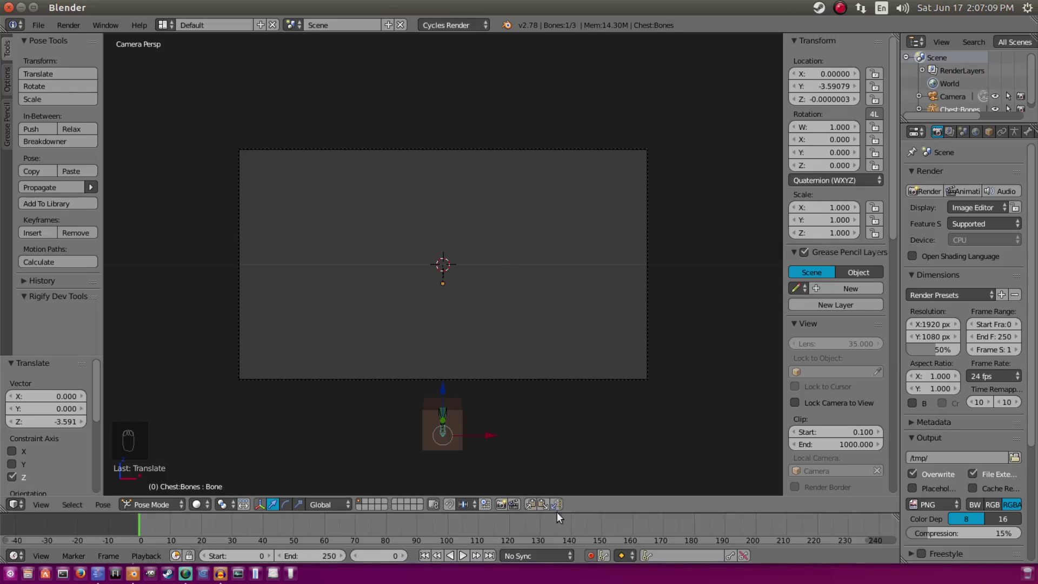
key(i)
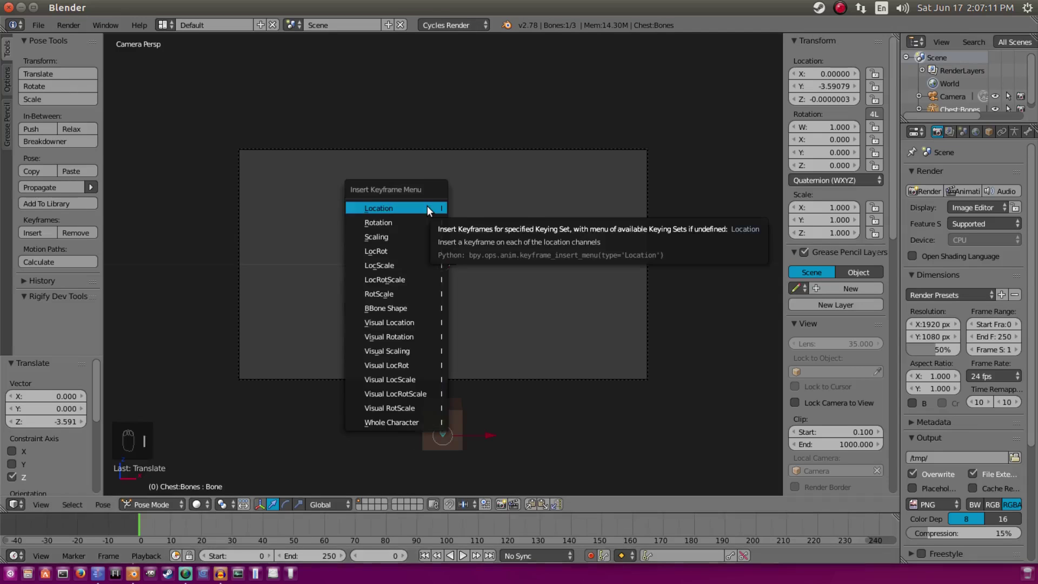
click(427, 208)
key(Right)
key(Left)
key(i)
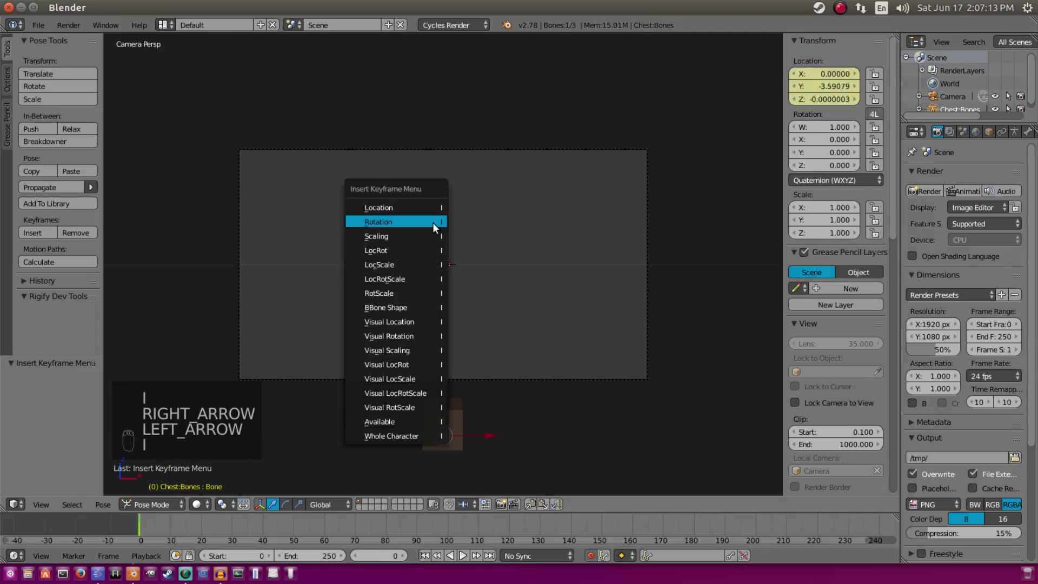
click(432, 222)
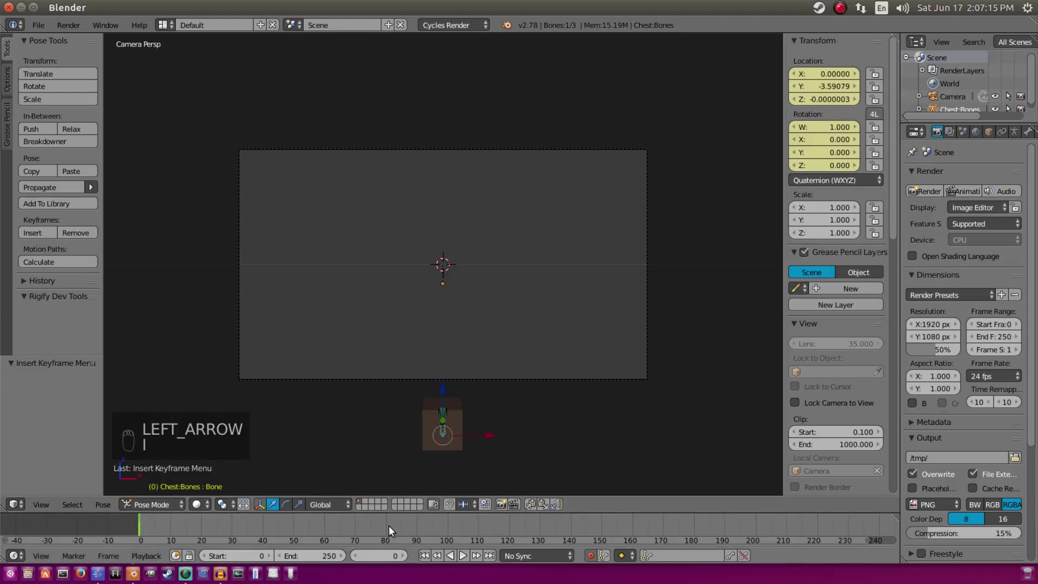
Step: Raise the chest bone along Z into camera view at frame 5
key(Right)
key(Right)
key(Right)
key(Right)
key(Right)
key(g)
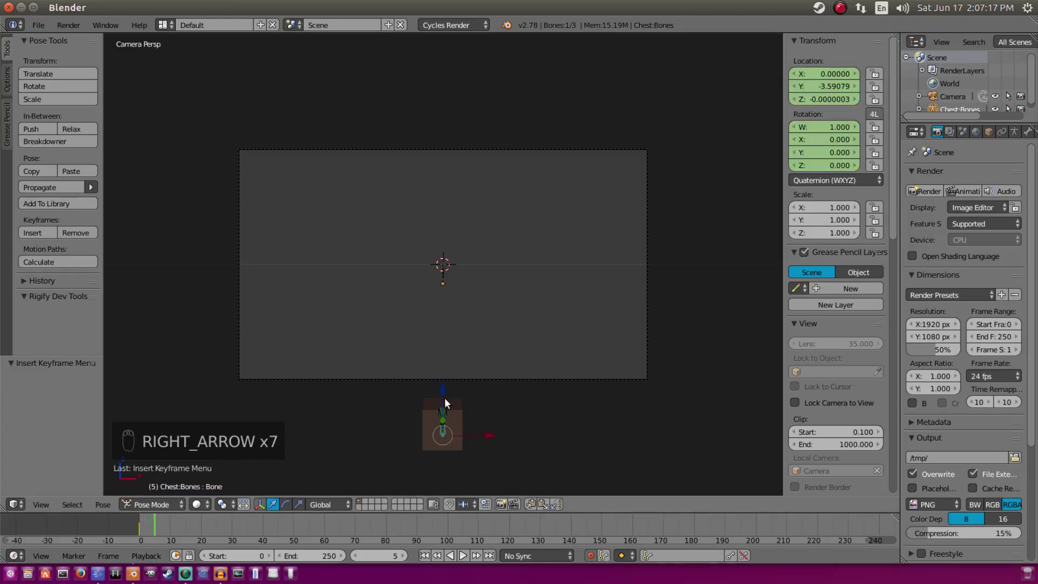
key(z)
click(487, 233)
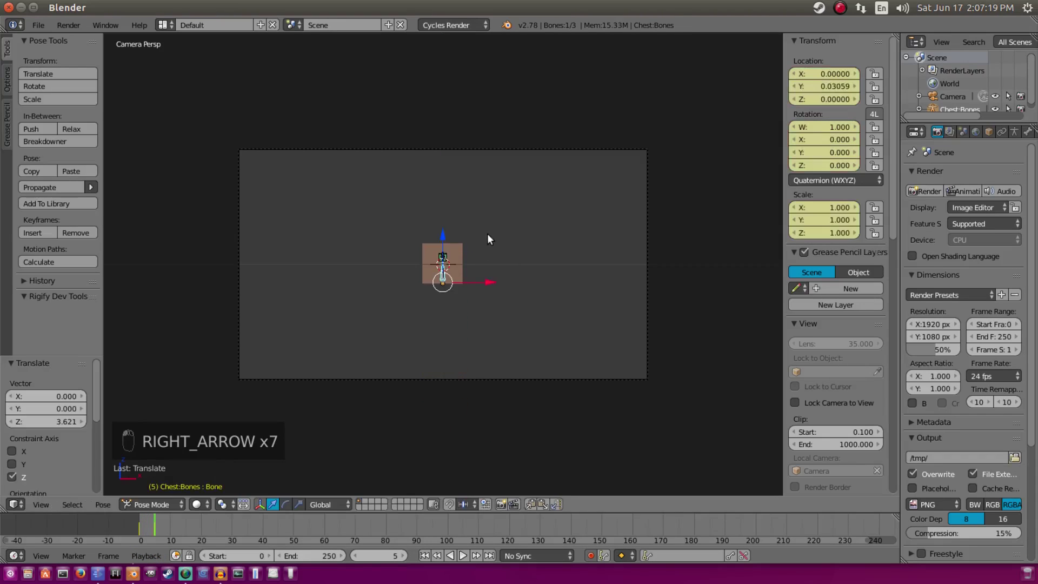
Step: Lower the chest slightly at frame 20 and play the rising animation
key(Right)
key(Right)
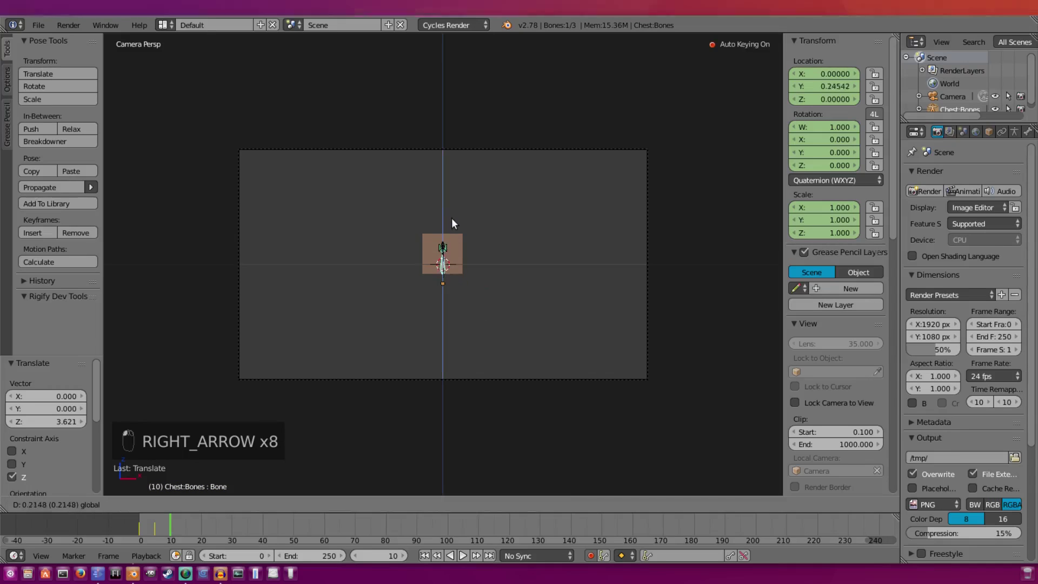
key(Right)
key(Right)
key(Right)
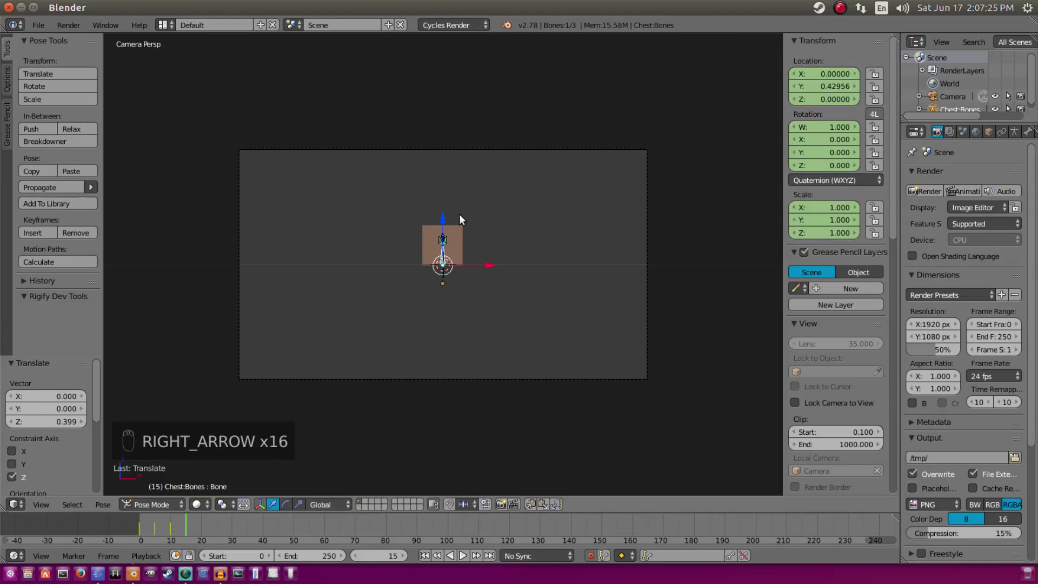
key(Right)
key(Right)
key(Right)
drag(459, 216, 461, 231)
click(424, 555)
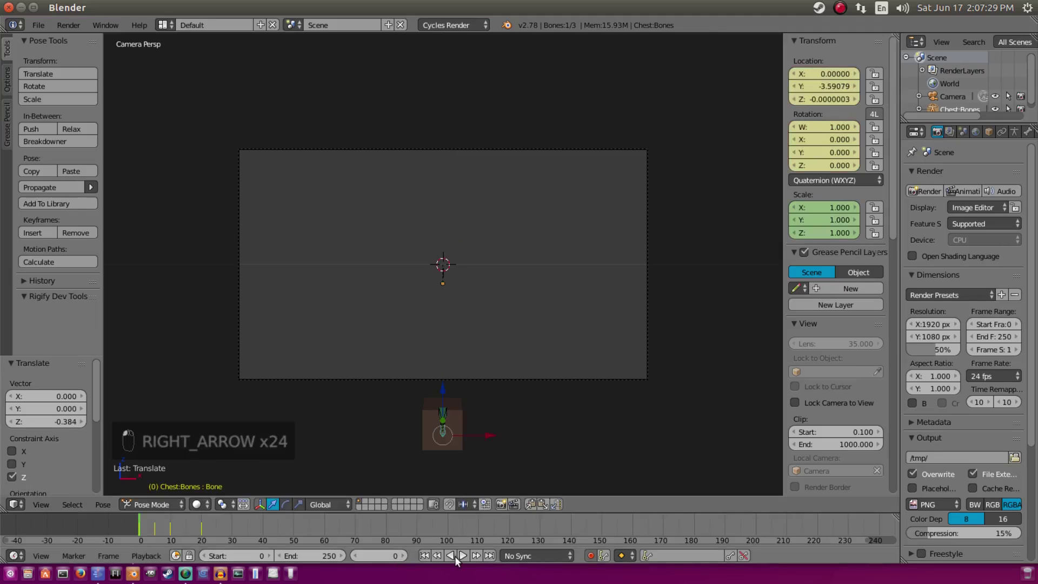
click(463, 555)
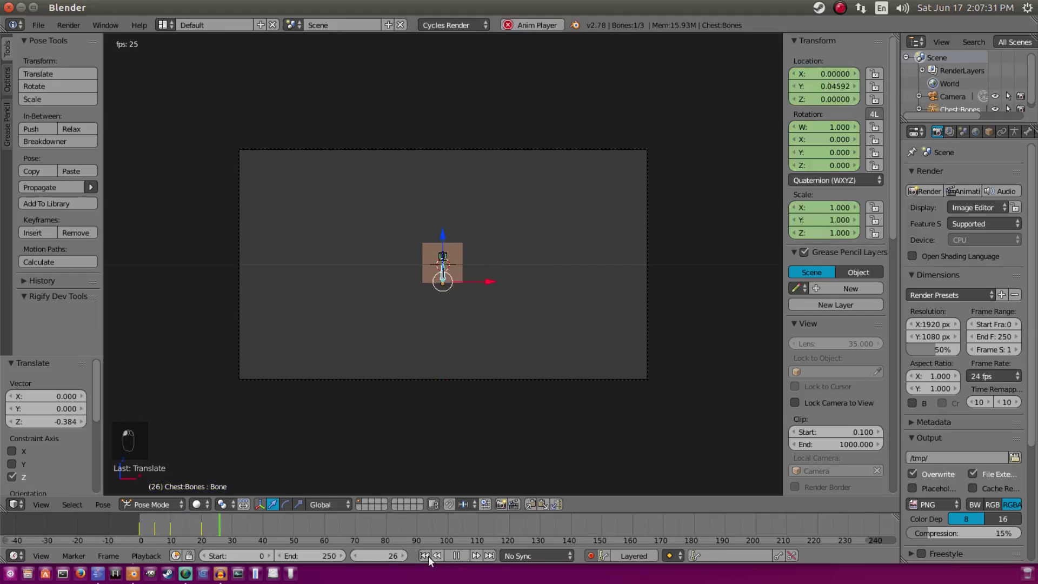
Step: Replay the rising animation, then return to frame 0
click(449, 556)
click(423, 556)
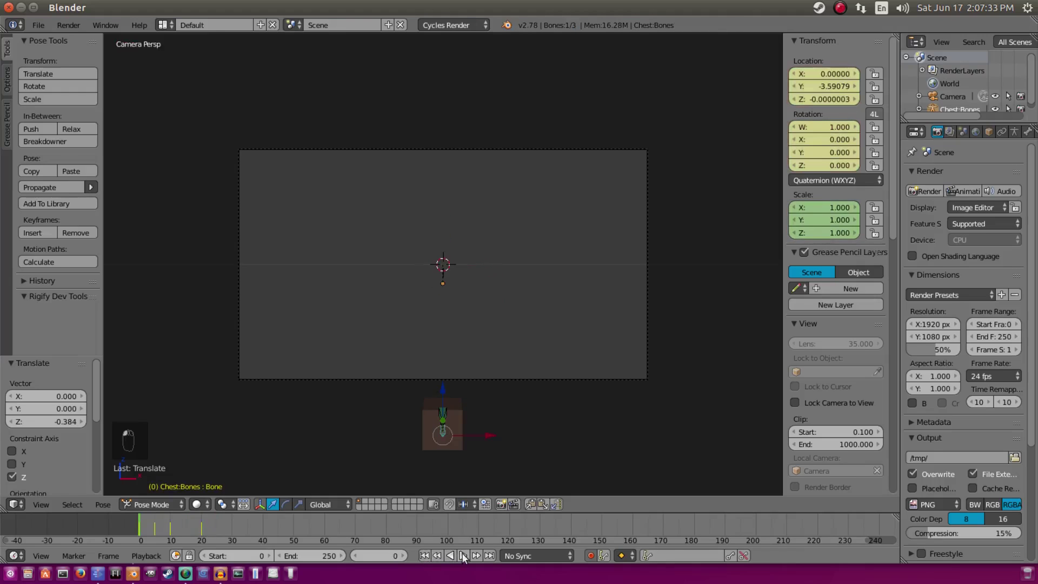
click(464, 554)
click(468, 552)
drag(145, 525, 130, 524)
scroll(504, 345, up, 2)
scroll(503, 345, down, 1)
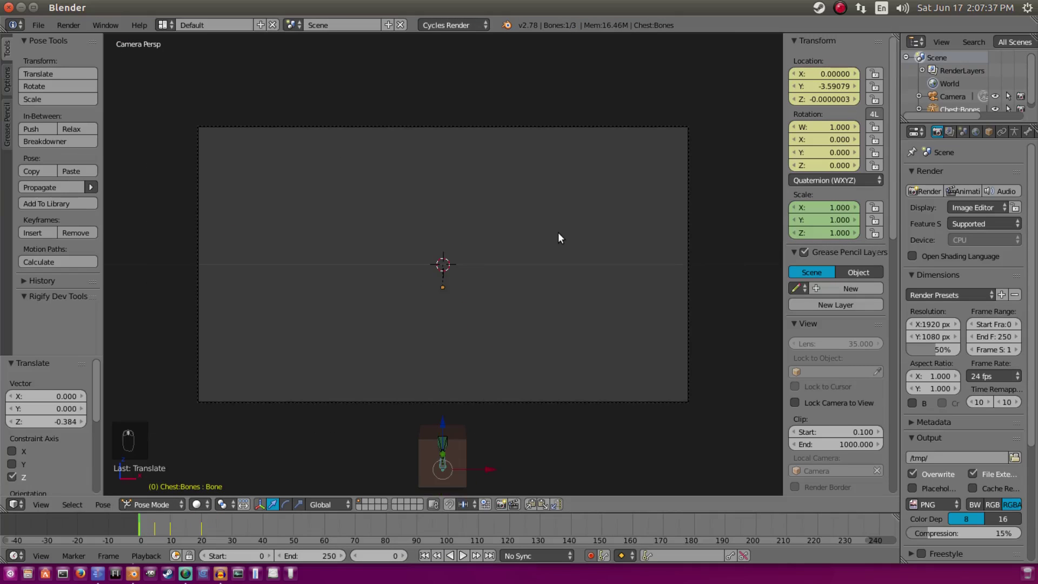
Step: Key the chest bone's rotation at frame 5
key(r)
right_click(591, 167)
key(Right)
key(Right)
key(Right)
key(Right)
key(Right)
key(Right)
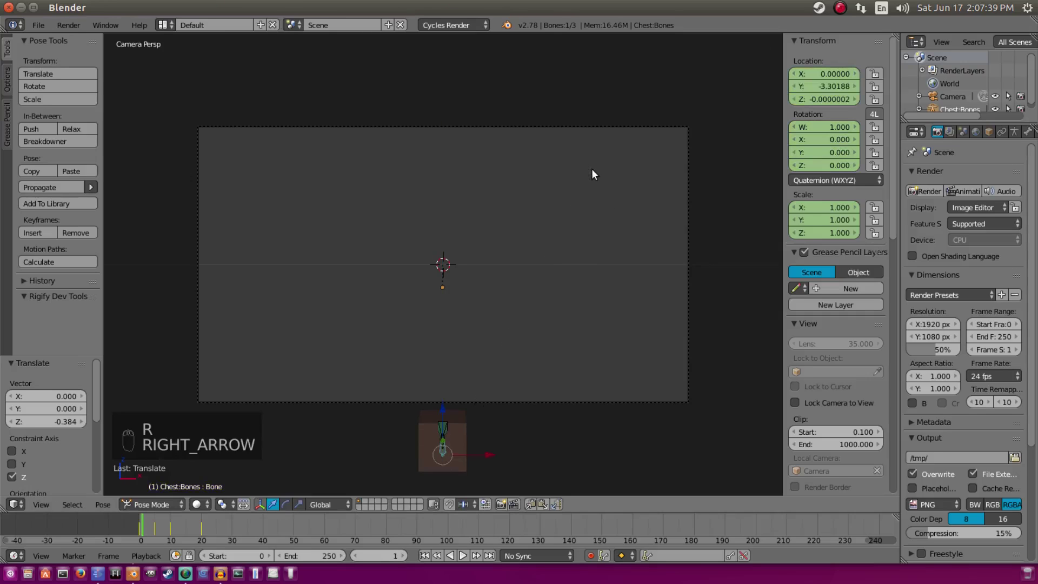
key(Right)
key(Right)
key(i)
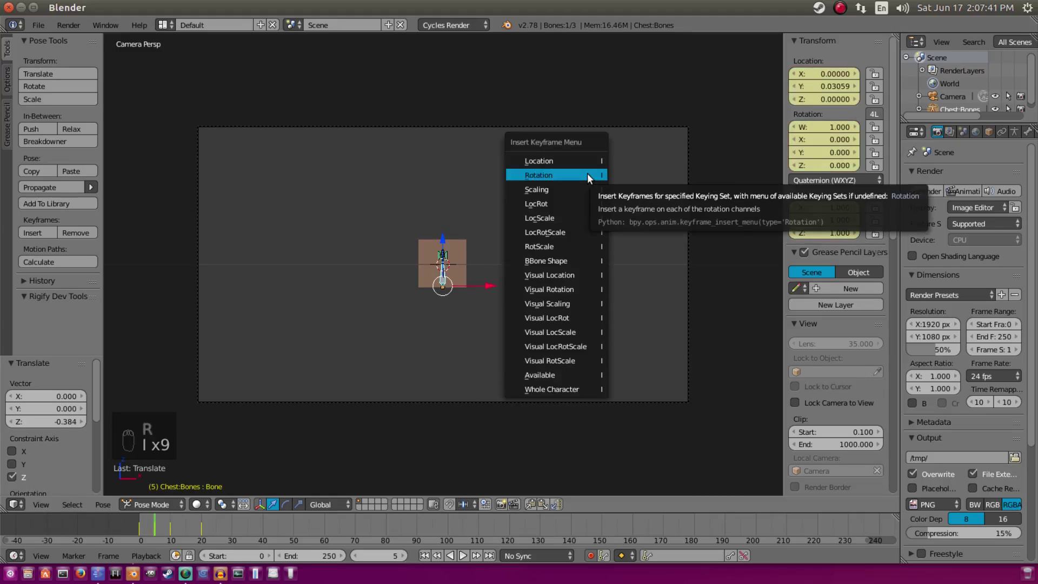
click(587, 173)
Step: Turn the chest about -75° at frame 0 and preview the spin
key(Left)
key(Left)
key(Left)
key(Left)
key(Left)
key(Left)
key(Left)
key(Left)
key(Left)
key(Left)
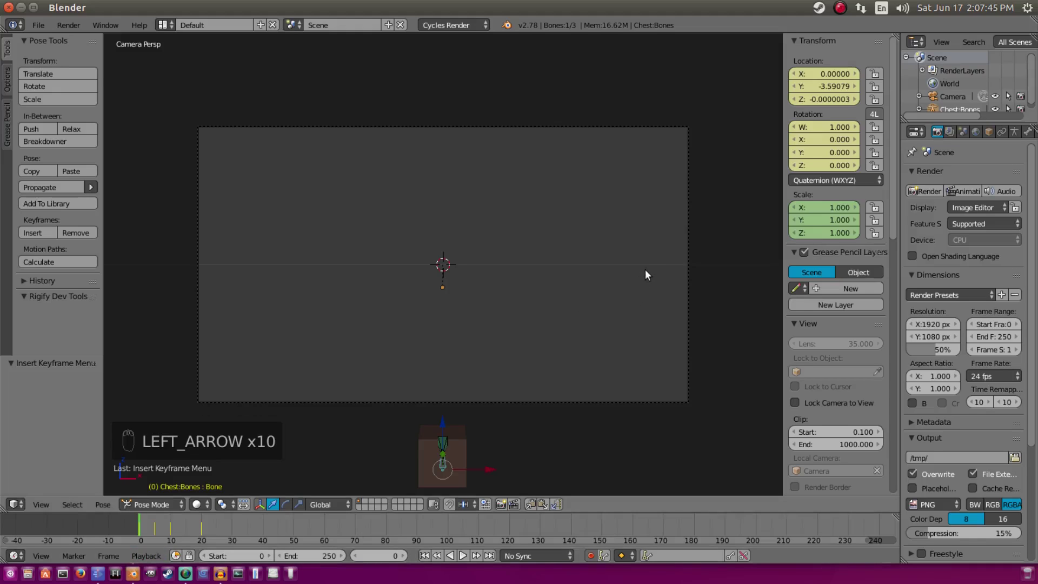
key(r)
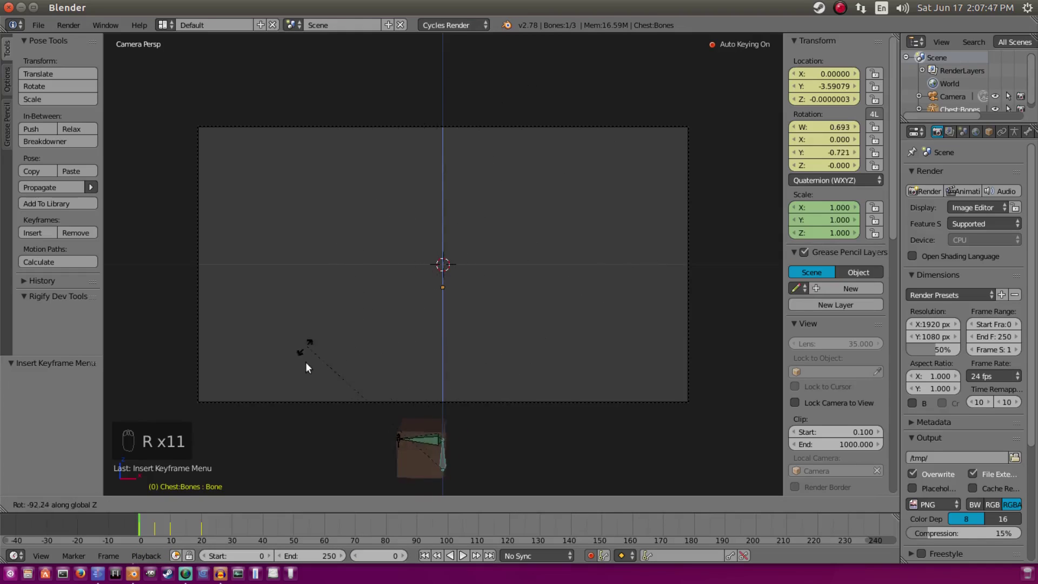
click(335, 253)
key(Right)
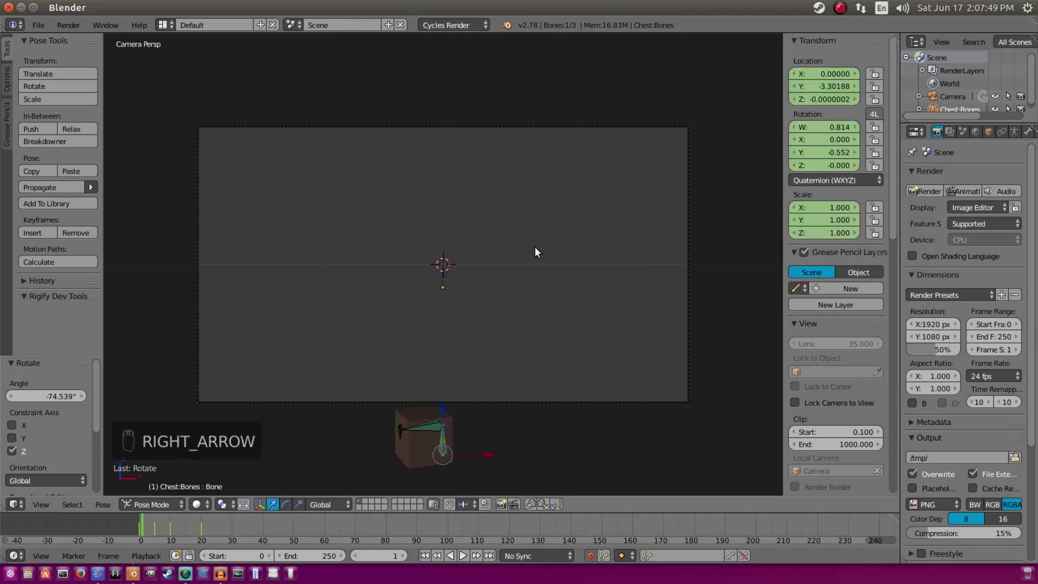
key(Right)
key(Right)
key(Right)
key(Right)
key(Right)
key(Right)
key(Right)
key(Right)
click(424, 554)
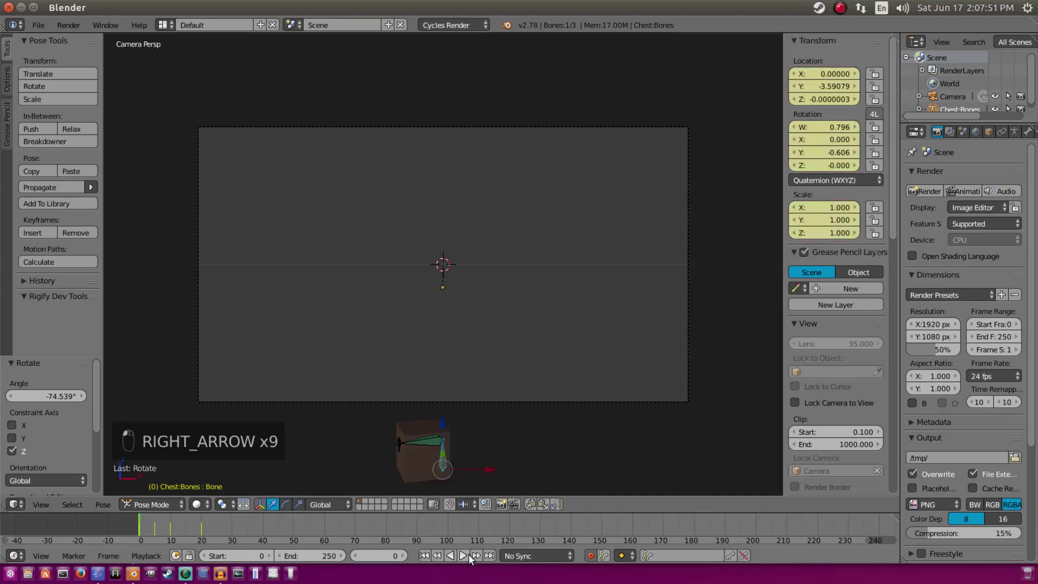
click(463, 554)
click(462, 554)
key(Left)
key(Left)
key(Left)
key(Left)
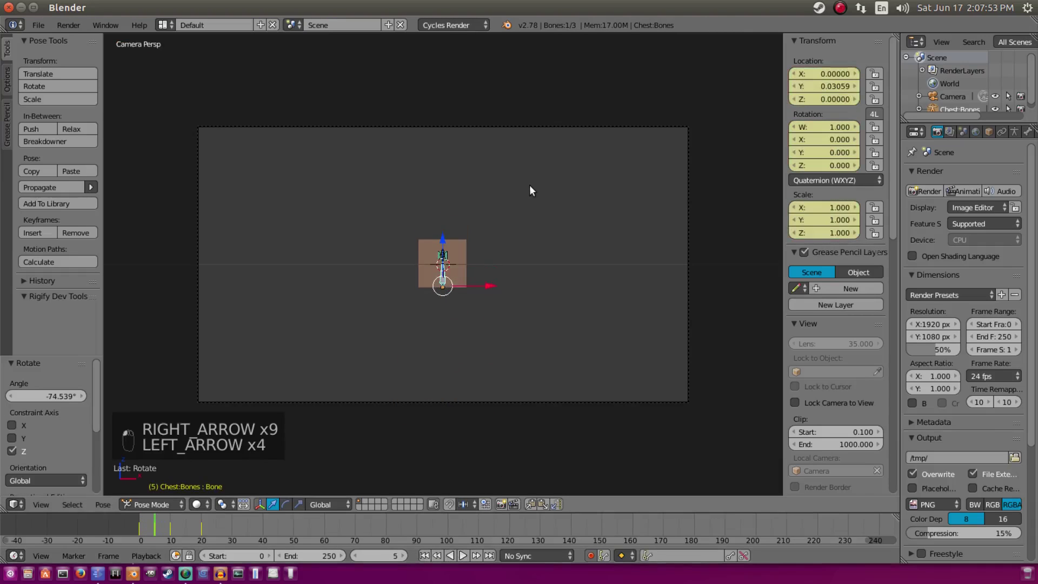
key(Right)
key(Right)
key(Right)
key(Right)
key(Right)
key(Right)
key(Right)
key(Right)
key(Right)
key(Right)
key(Right)
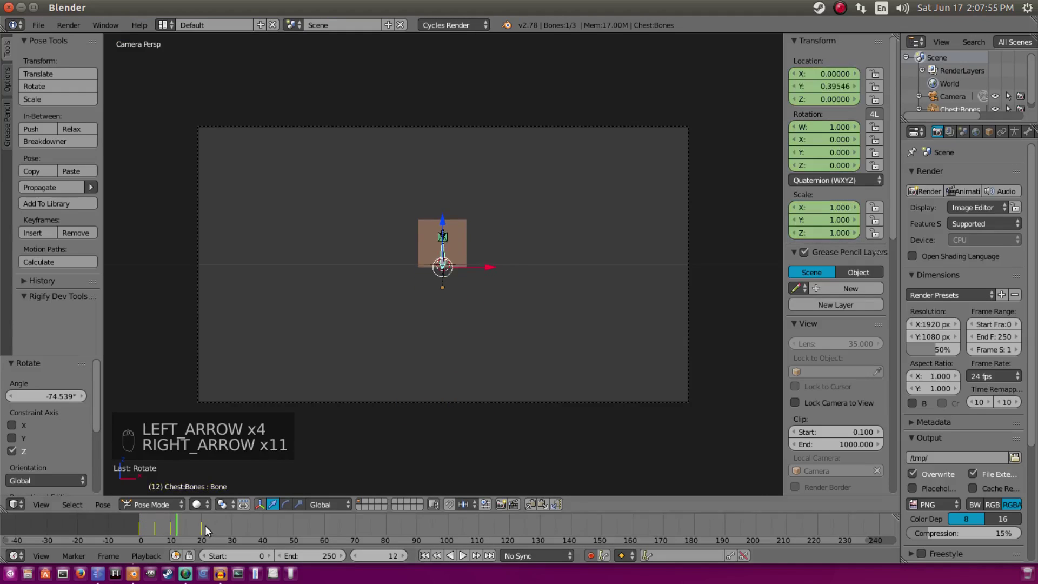
Step: Key the chest bone's rotation at frame 20 and return to camera view
key(i)
click(507, 169)
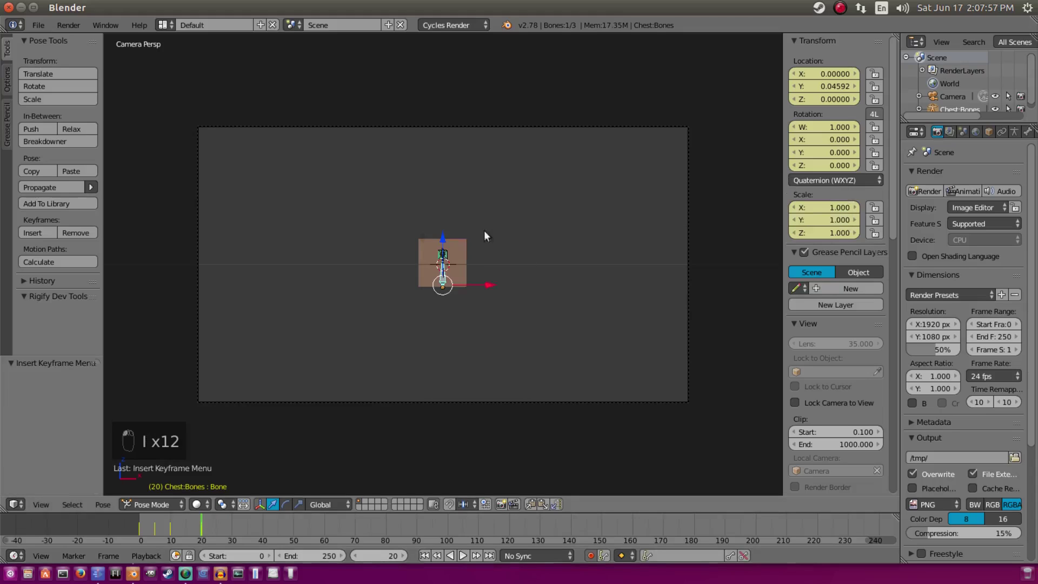
middle_drag(484, 230, 475, 265)
key(KP_0)
Step: Turn the chest about 39° at frame 10, key its rotation, and replay the animation
click(170, 526)
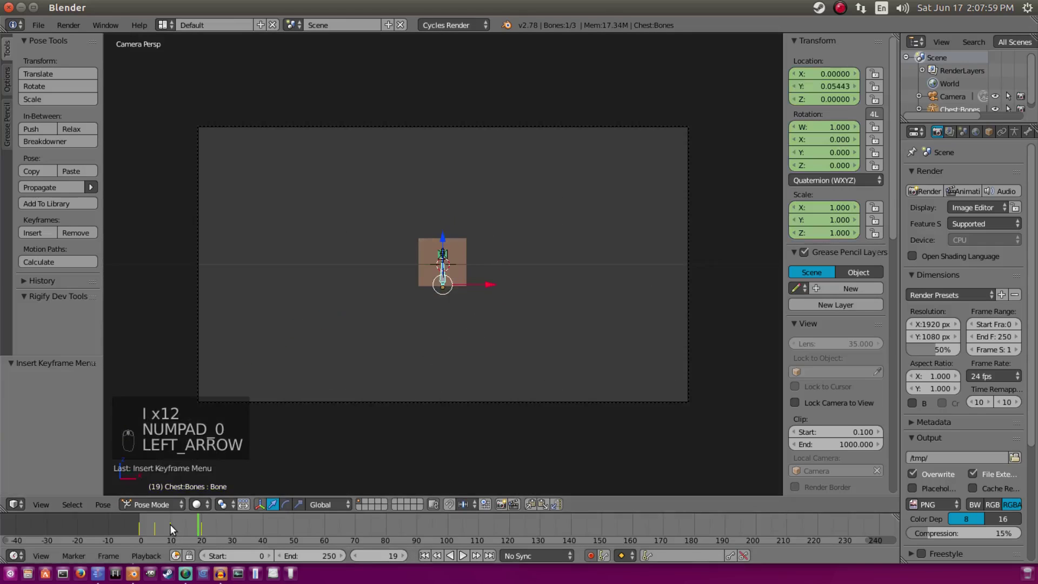
key(r)
key(r)
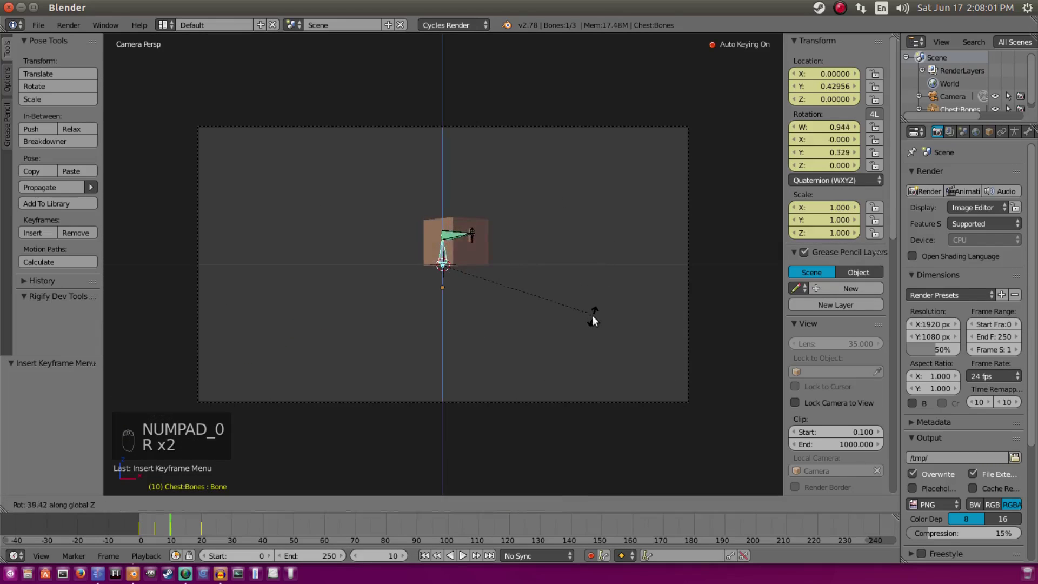
click(592, 315)
key(i)
click(590, 173)
click(424, 554)
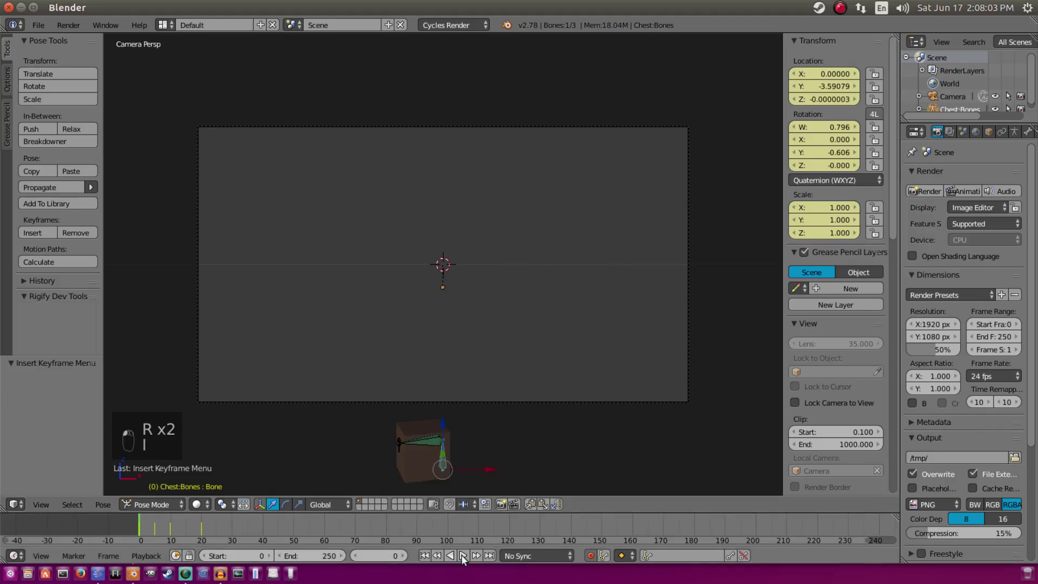
click(462, 554)
Step: Select the lid bone Bone.001 and key its rotation at frames 3 and 4
right_click(435, 282)
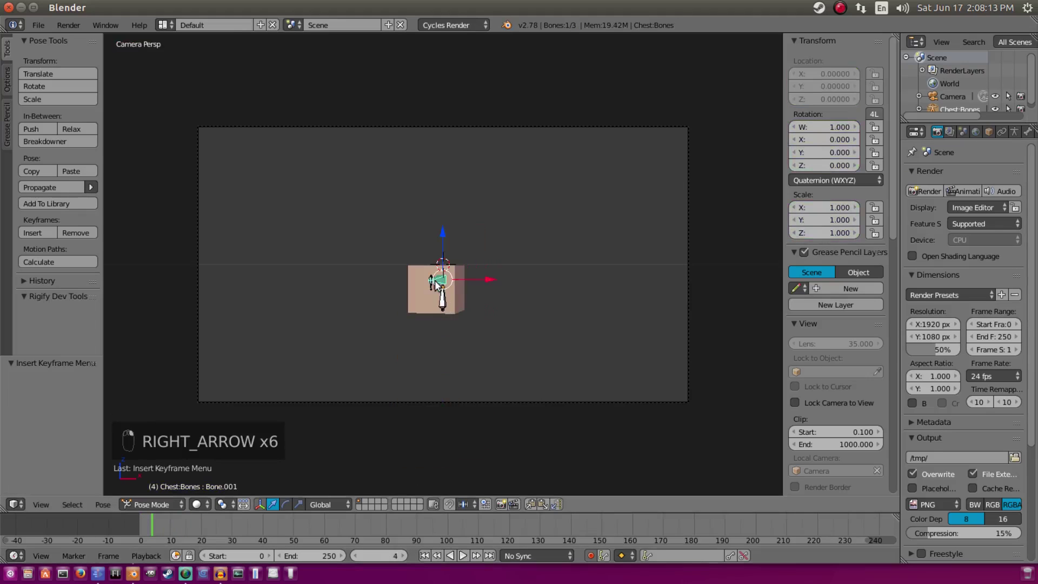
middle_drag(437, 281, 499, 252)
key(Right)
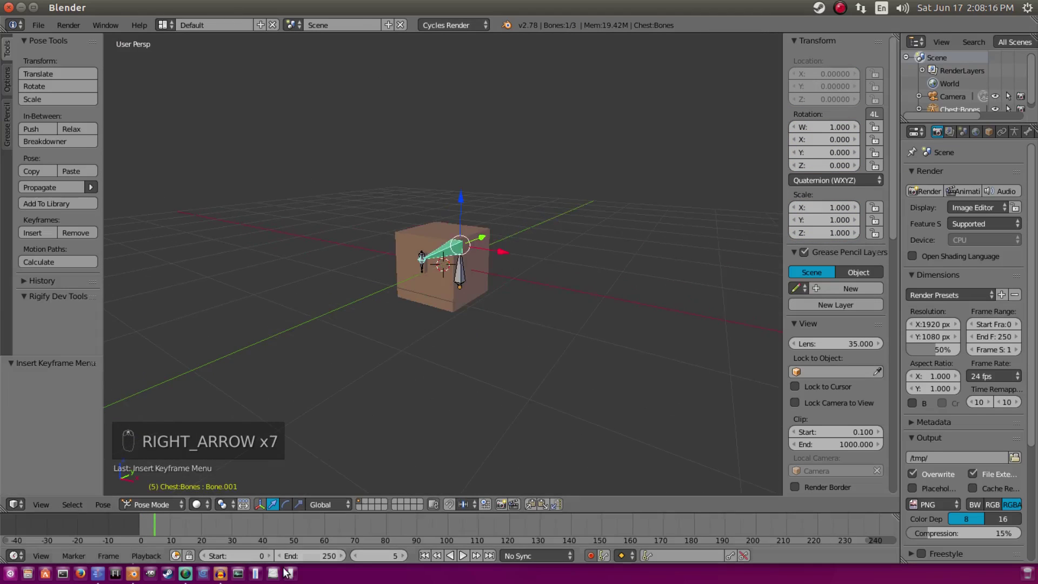
key(Left)
key(Left)
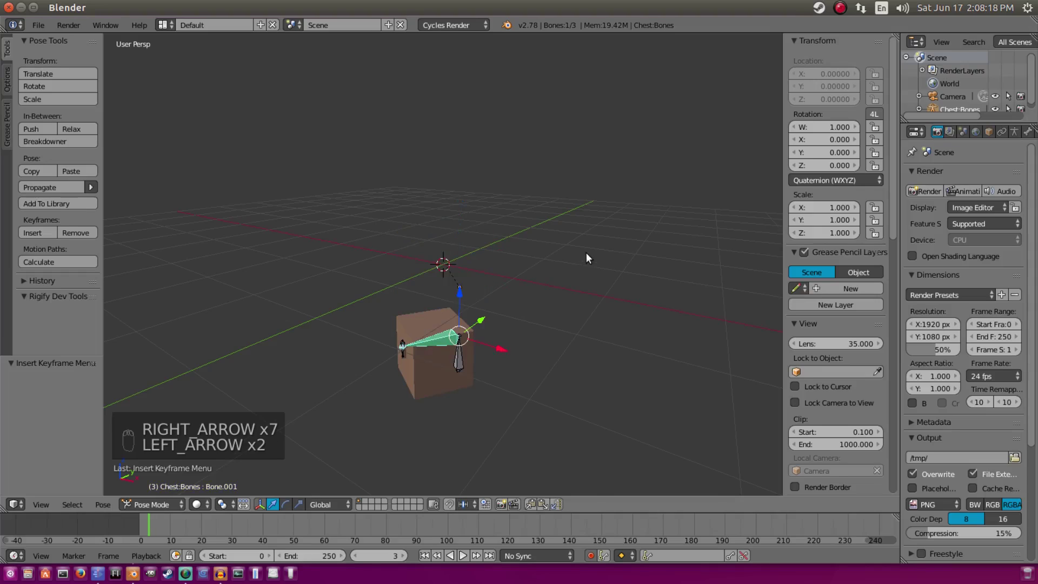
key(i)
click(575, 235)
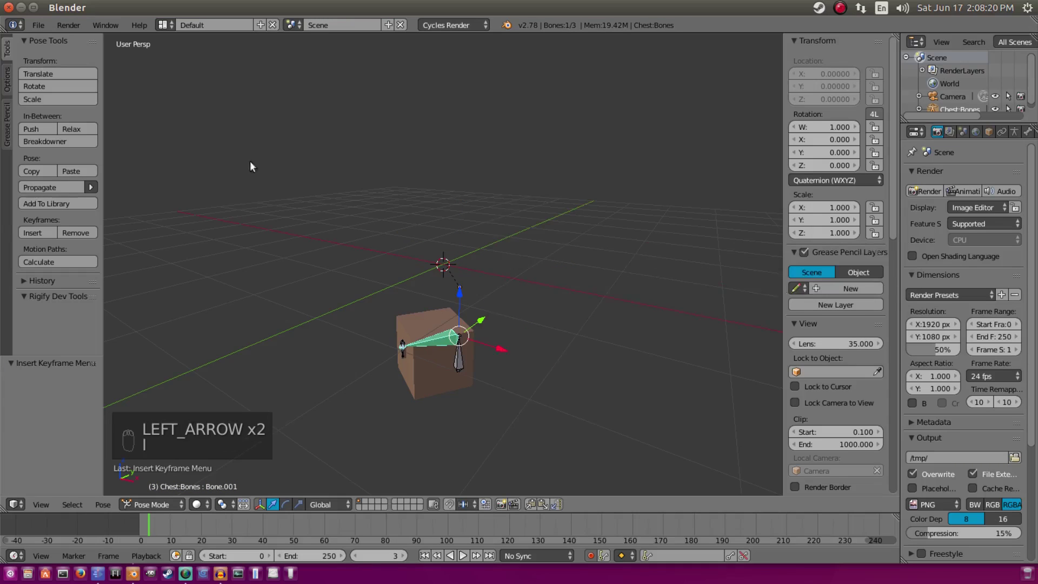
key(Right)
key(Right)
key(Left)
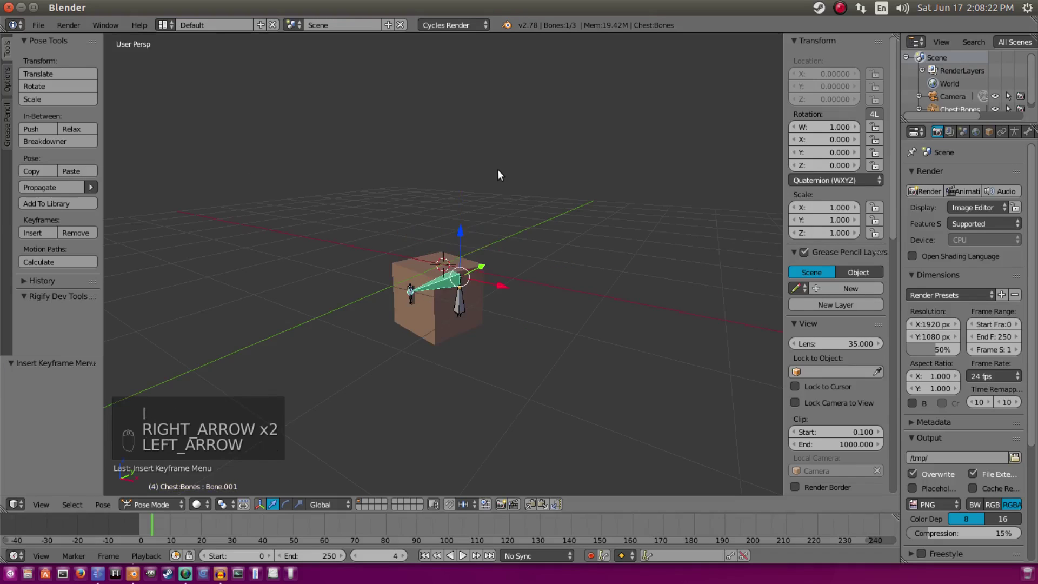
key(i)
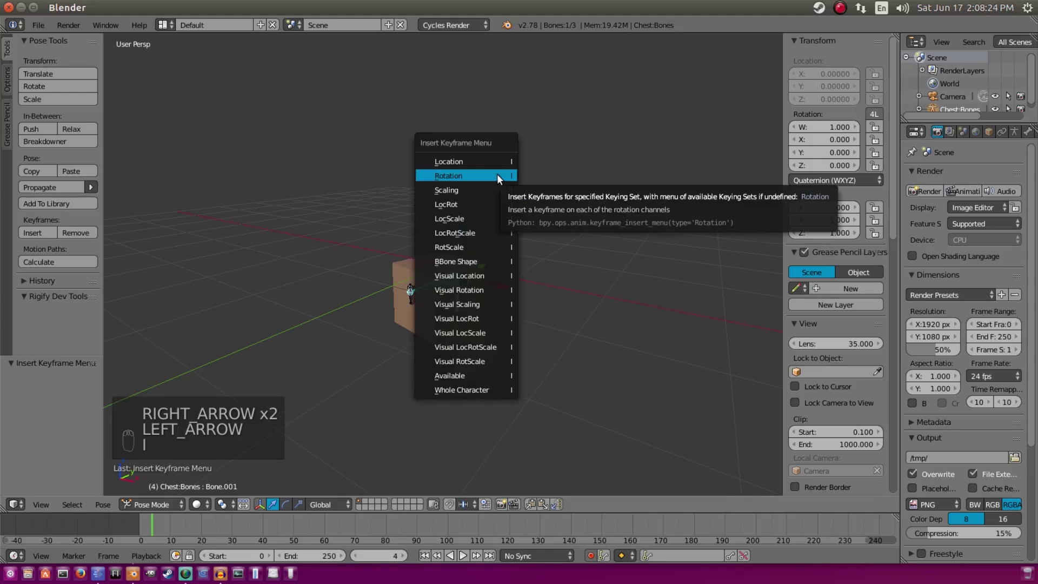
click(498, 174)
Step: Key the lid bone's rotation at frame 12, then step back to frame 7
key(Right)
key(Right)
key(Right)
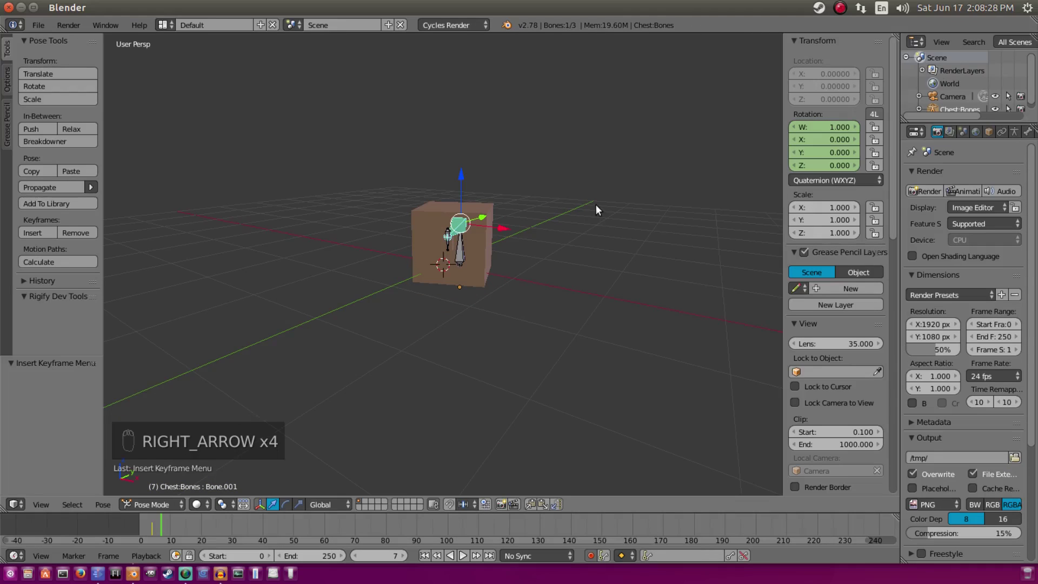
key(Right)
key(Right)
key(Right)
key(Right)
key(Right)
key(Right)
key(Right)
key(Right)
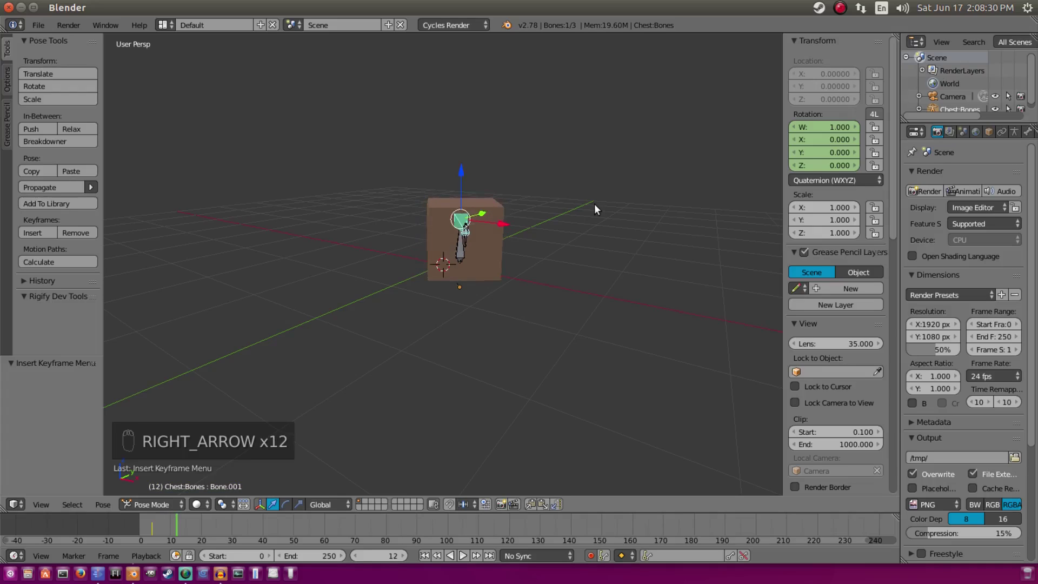
key(Left)
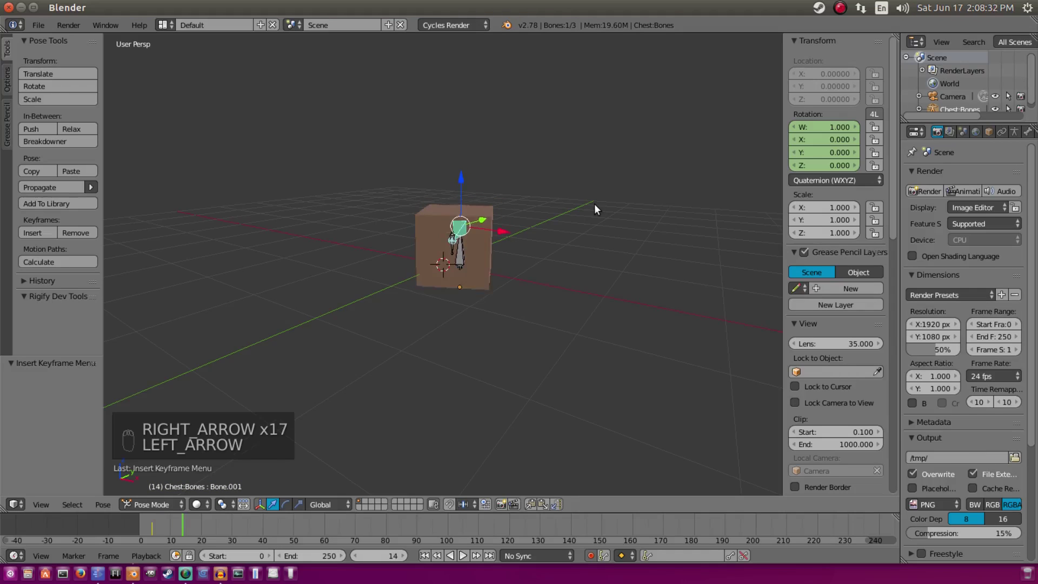
key(Left)
key(Left)
key(Left)
key(Right)
key(Left)
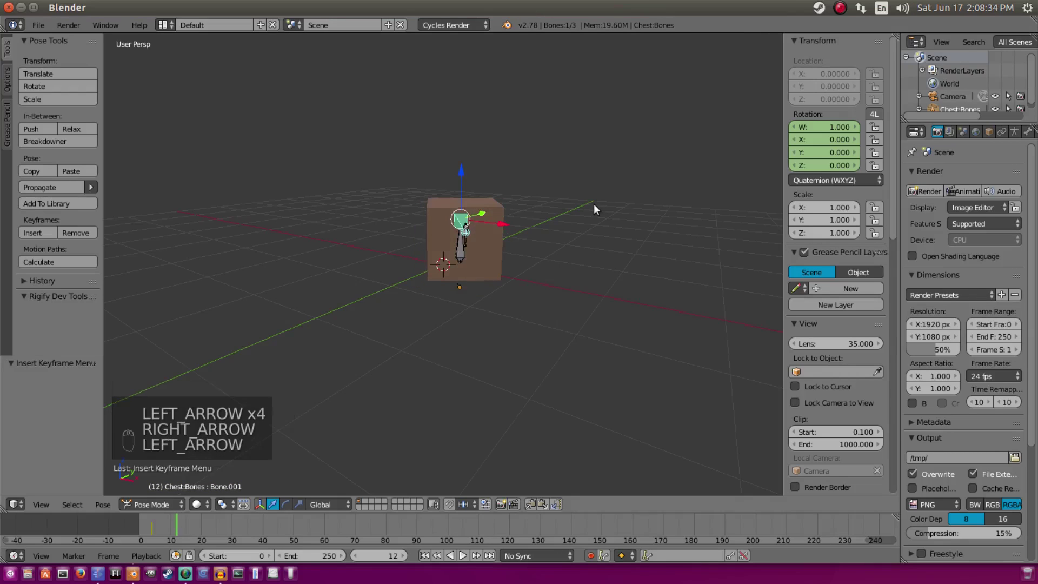
key(i)
click(595, 206)
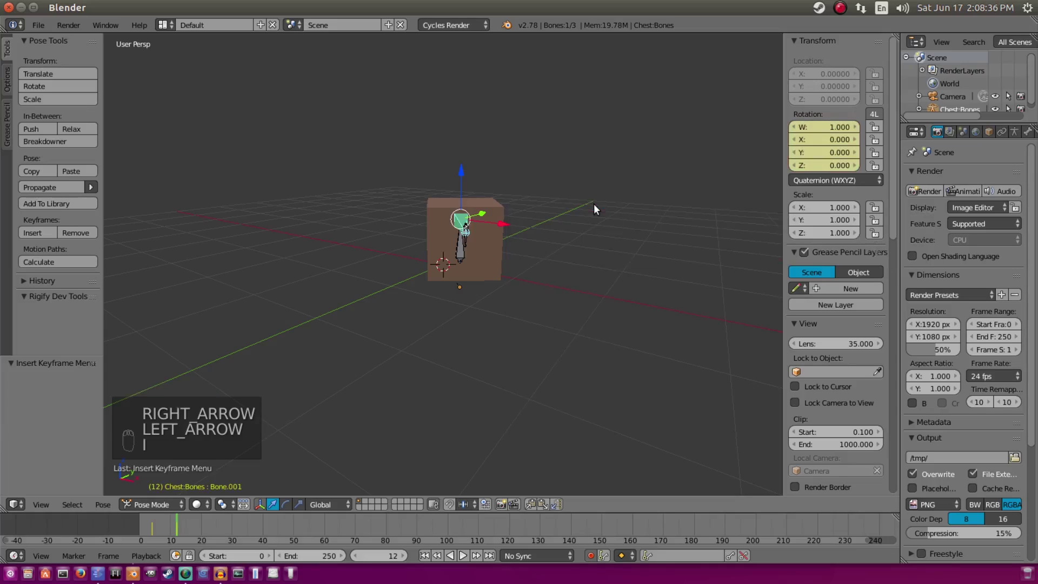
key(Left)
key(Left)
key(Left)
key(Left)
key(Left)
key(Left)
key(Left)
key(Left)
key(Left)
key(Left)
key(Left)
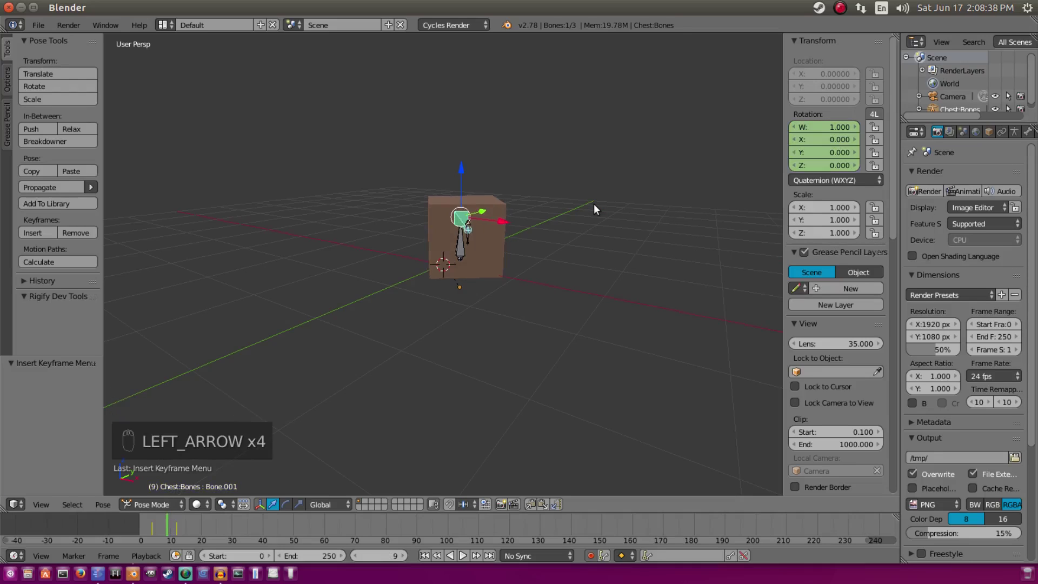
key(Right)
key(Right)
key(Right)
key(Right)
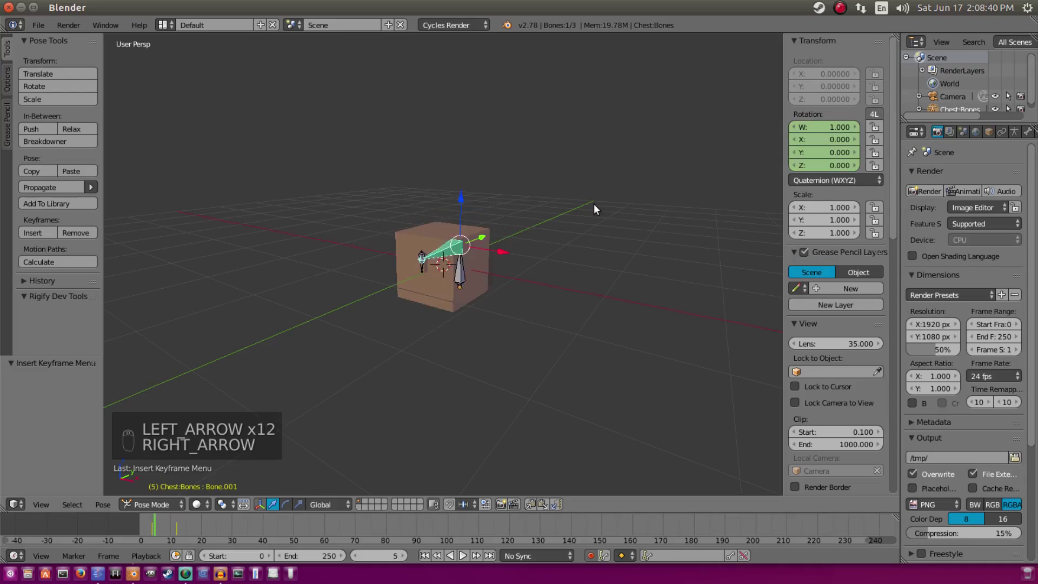
scroll(153, 531, up, 5)
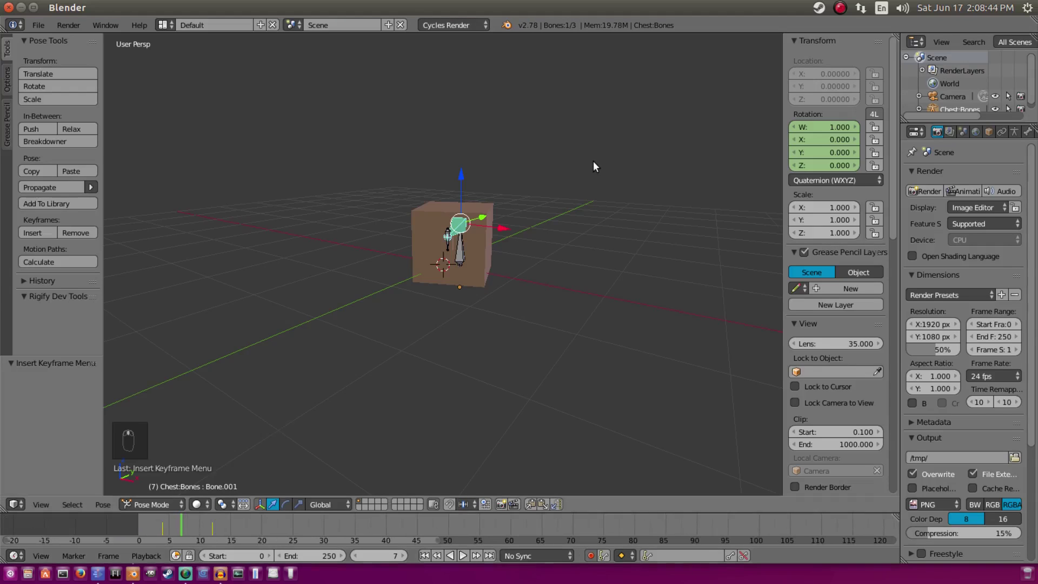
Step: Swing the lid bone open about 71° around its X axis at frame 7
key(r)
key(x)
key(x)
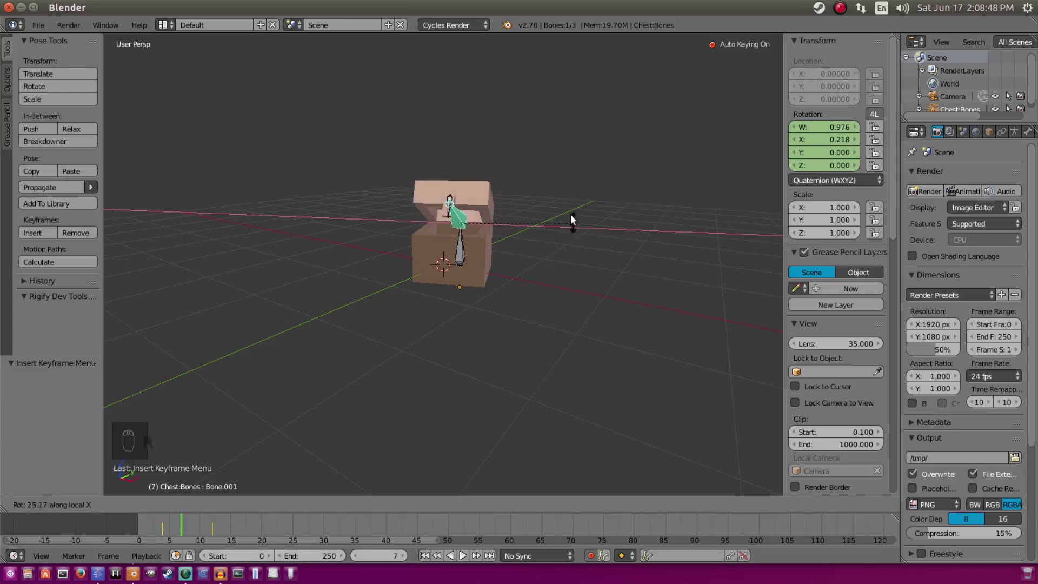
click(550, 316)
middle_drag(550, 317, 602, 252)
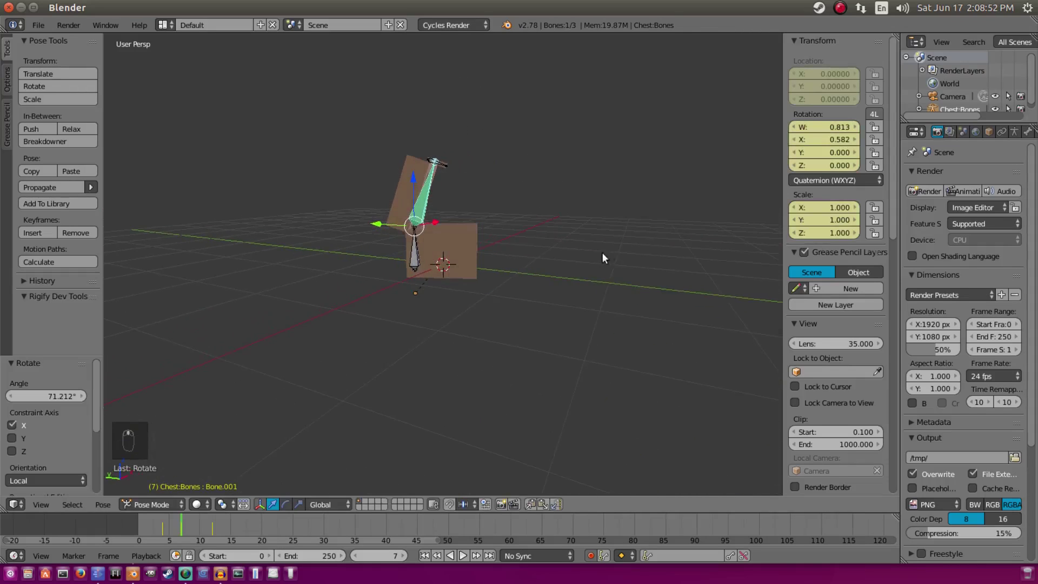
Step: Play the animation through the scene camera, then scrub back to frame 7 to inspect the lid
key(Left)
key(Left)
key(Left)
key(Left)
click(463, 556)
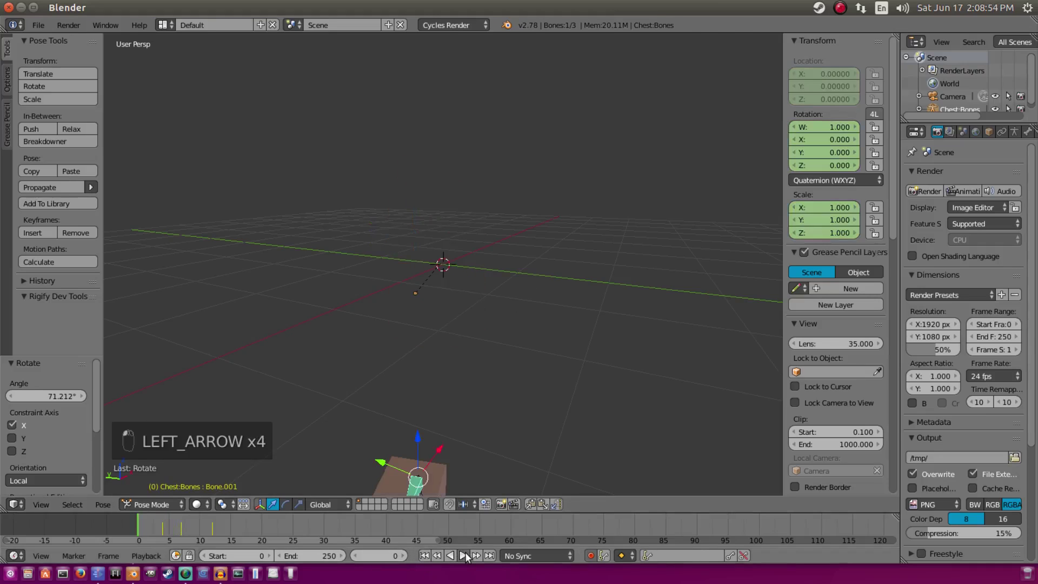
key(KP_0)
click(425, 556)
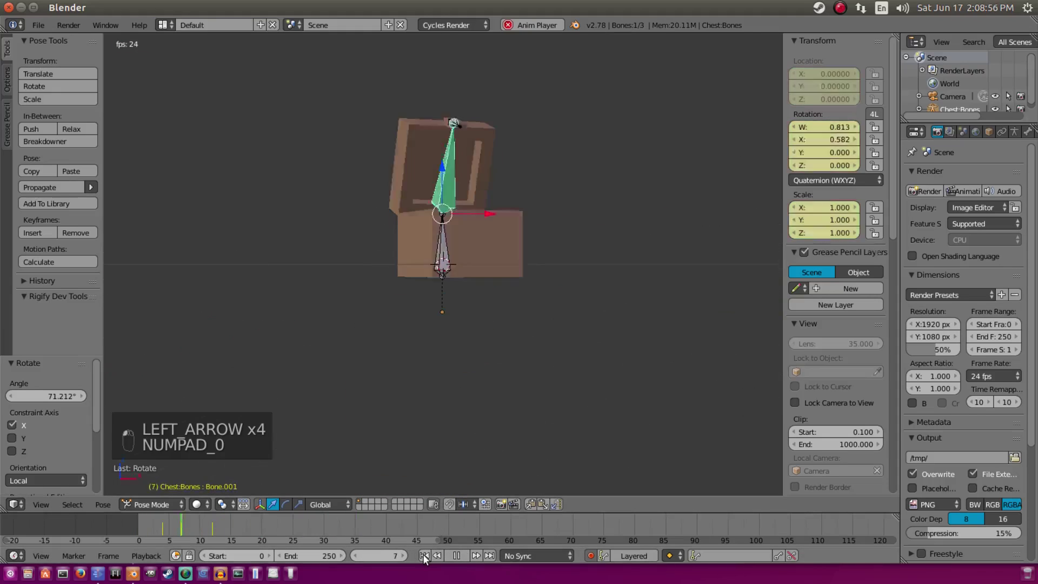
click(424, 555)
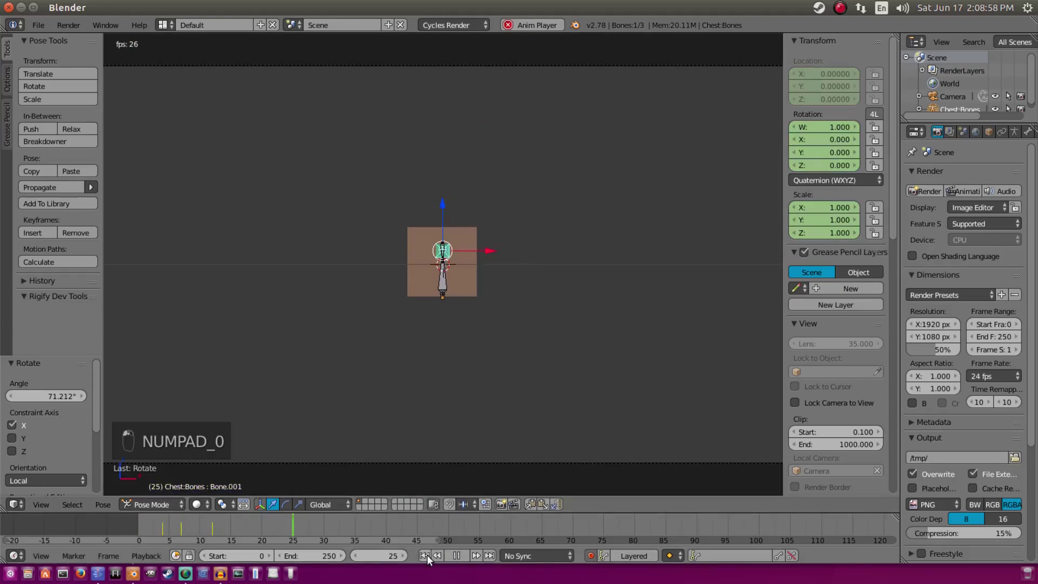
click(456, 556)
click(190, 525)
drag(189, 523, 149, 521)
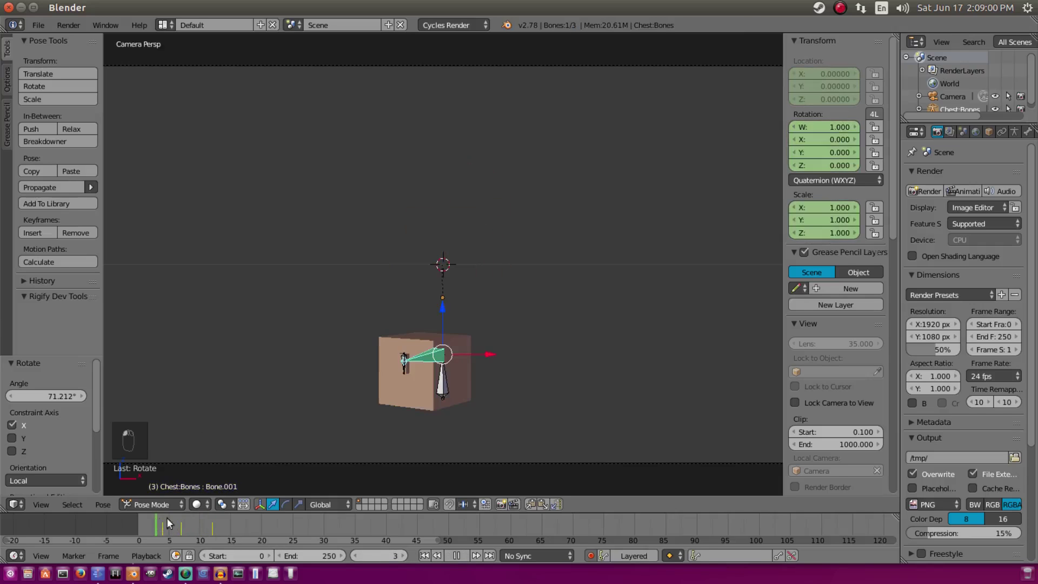
key(Right)
key(Right)
key(Right)
key(Right)
key(Right)
key(Right)
middle_drag(533, 250, 477, 203)
Step: Insert a lid rotation keyframe at frame 20
key(Right)
key(Right)
key(Right)
key(Right)
key(Right)
key(Right)
key(Right)
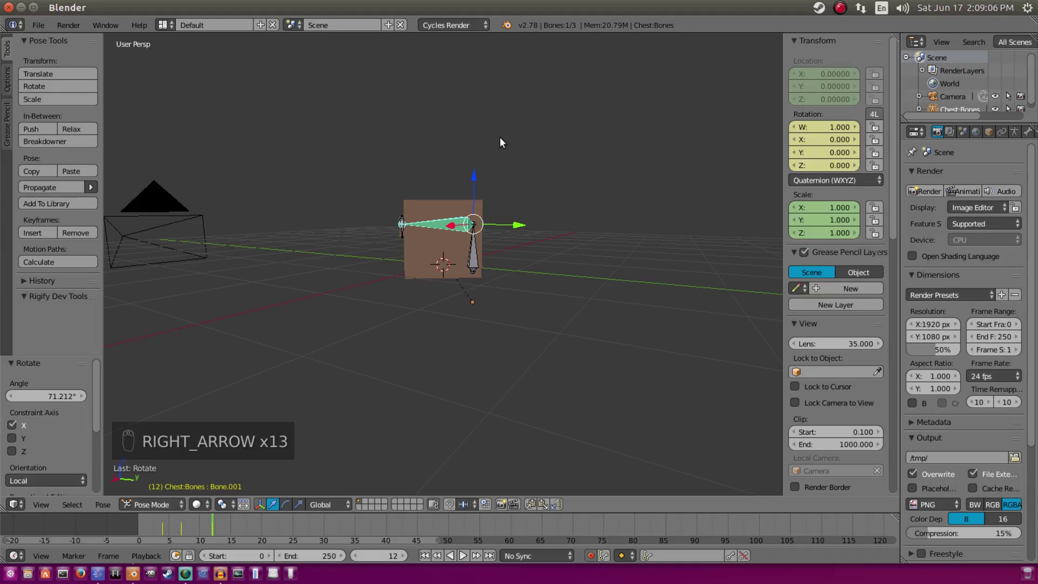
key(Right)
key(Right)
key(Right)
key(Right)
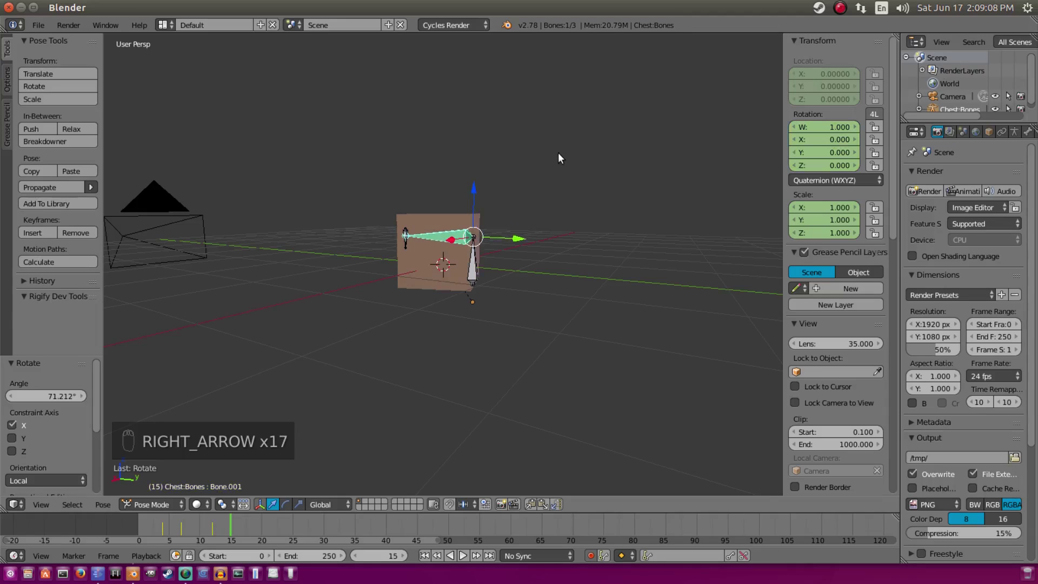
key(Right)
key(Right)
key(Right)
key(Right)
key(Right)
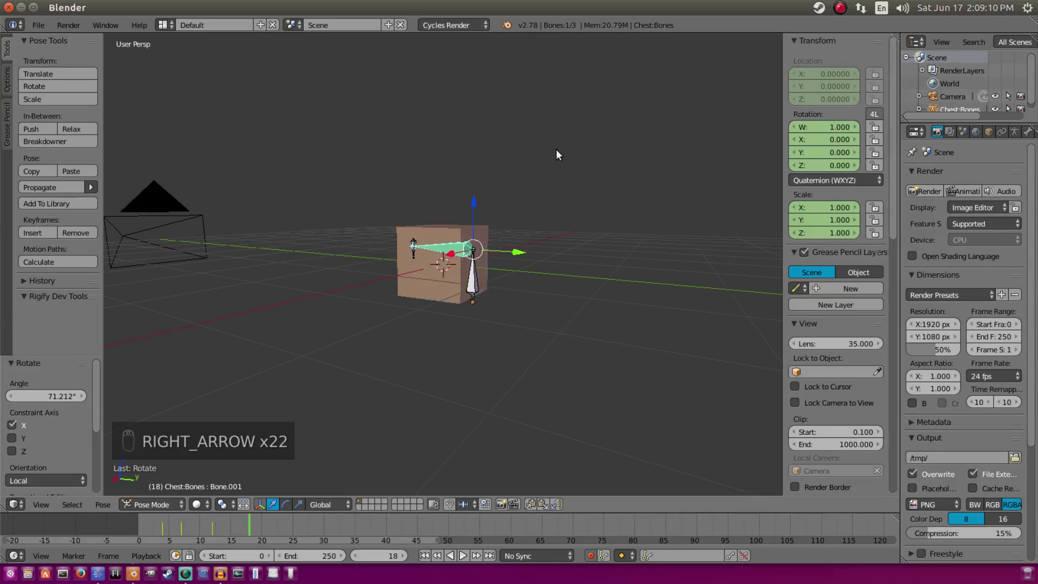
key(Right)
key(Right)
key(Right)
key(i)
click(555, 149)
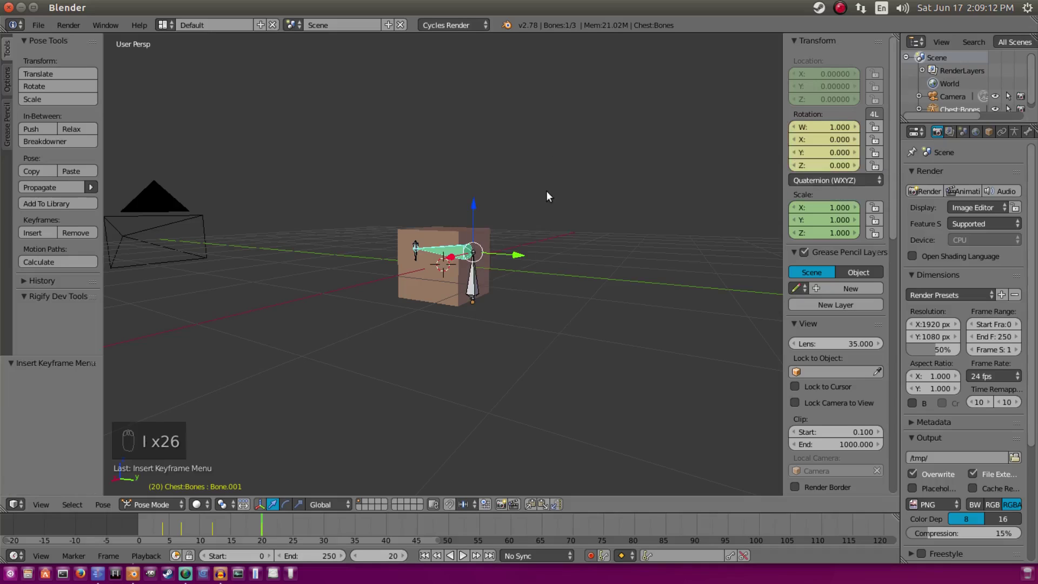
Step: Tilt the lid up about 6.8° at frame 14 and key its rotation
key(Left)
key(Left)
key(Left)
key(Left)
key(Left)
key(Left)
key(Left)
key(Left)
key(Left)
middle_drag(550, 191, 586, 178)
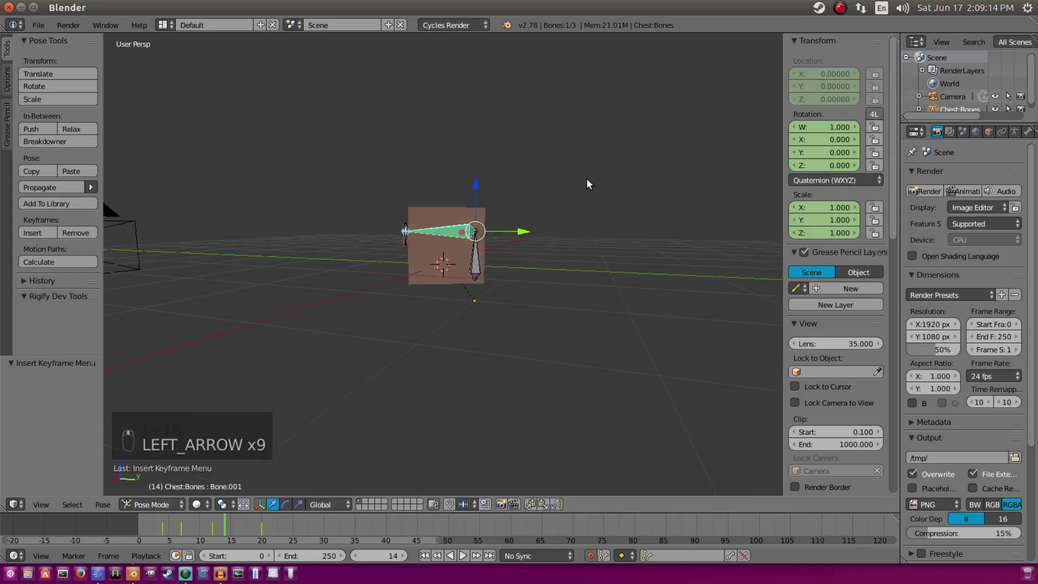
key(r)
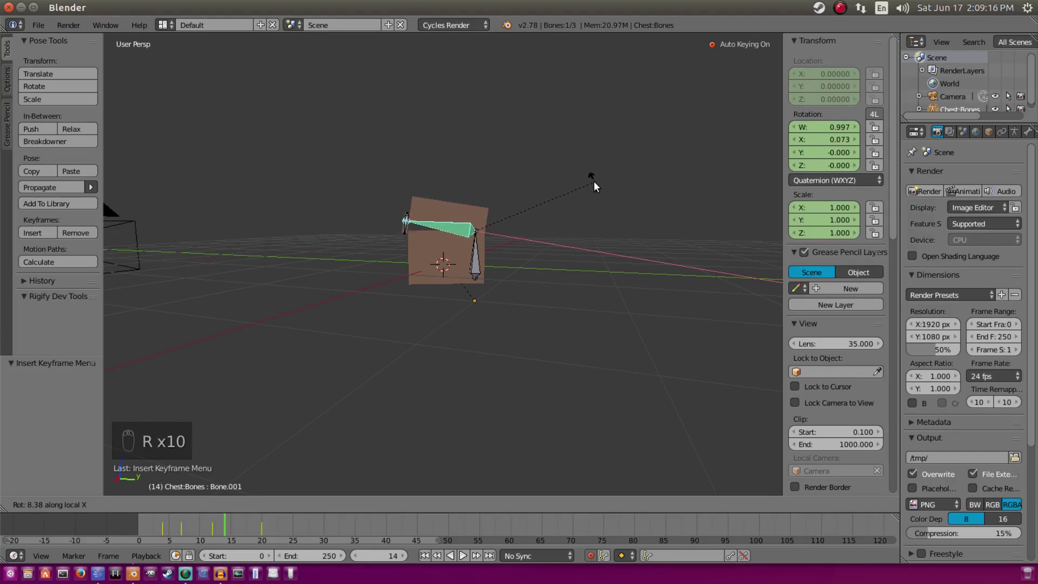
click(594, 177)
key(i)
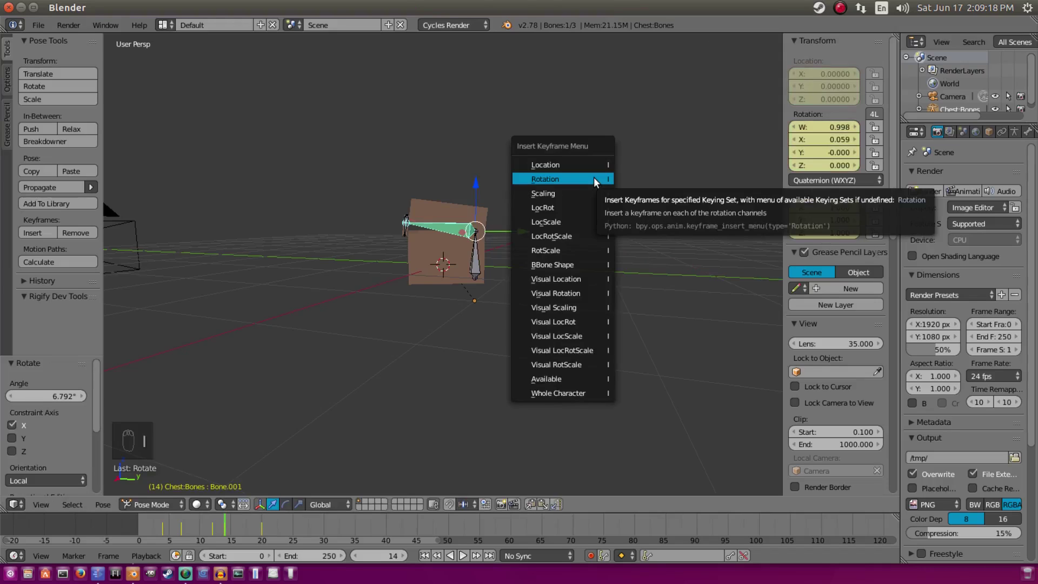
click(593, 177)
Step: Scrub the timeline, then replay the chest animation from the start to preview the lid flap
middle_drag(594, 178, 546, 232)
drag(166, 527, 274, 517)
click(424, 555)
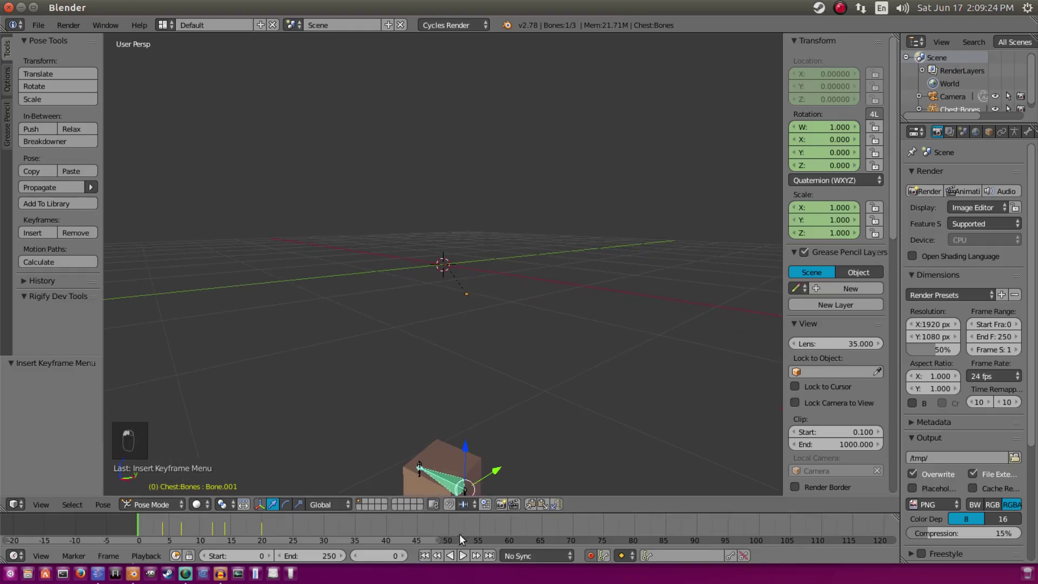
click(463, 555)
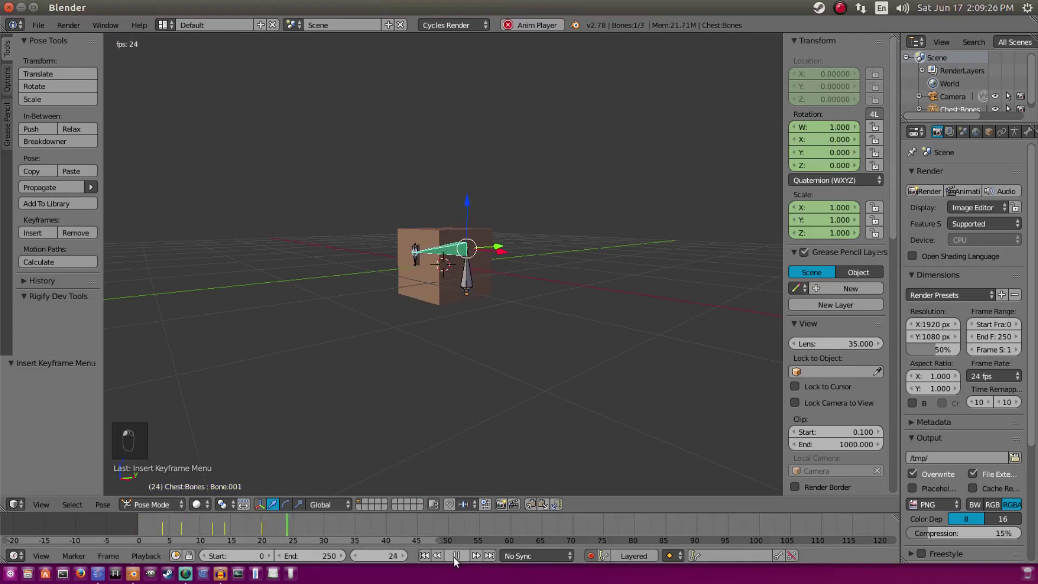
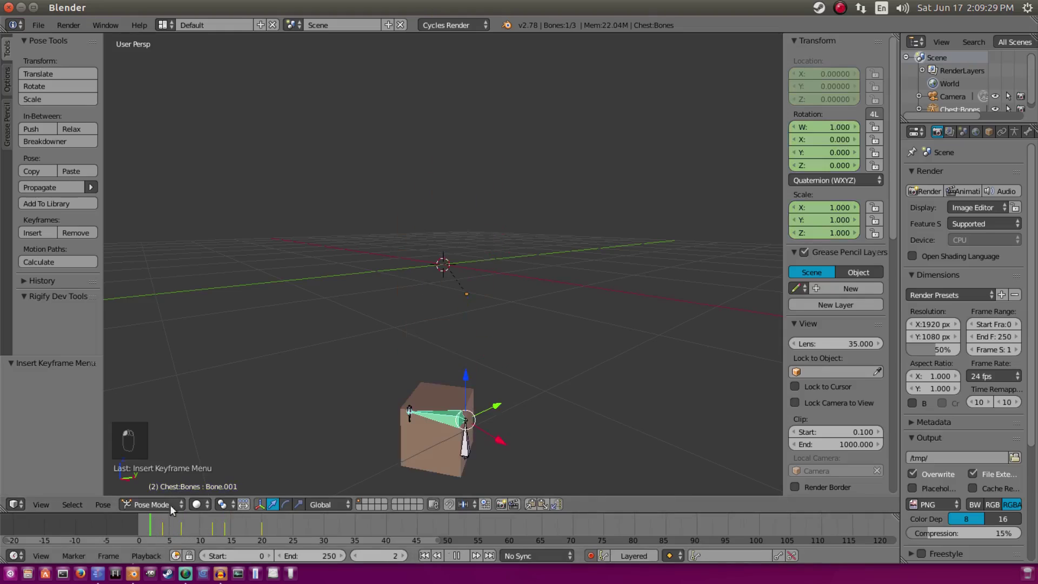
Step: Select the lid bone and play the animation to preview the lid
right_click(463, 441)
key(alt+a)
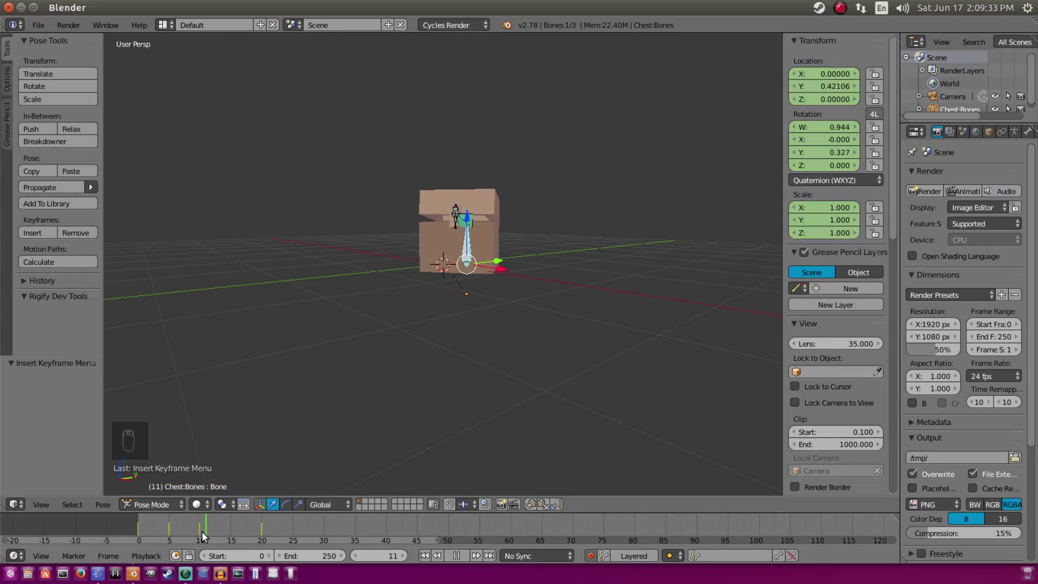
key(alt+a)
Step: Clear the bone's keys, lower it along Z at frame 0, and key location and rotation
click(69, 232)
key(Left)
key(Left)
key(Left)
key(Left)
key(Left)
key(Left)
key(Left)
key(Left)
key(Left)
key(Left)
key(Left)
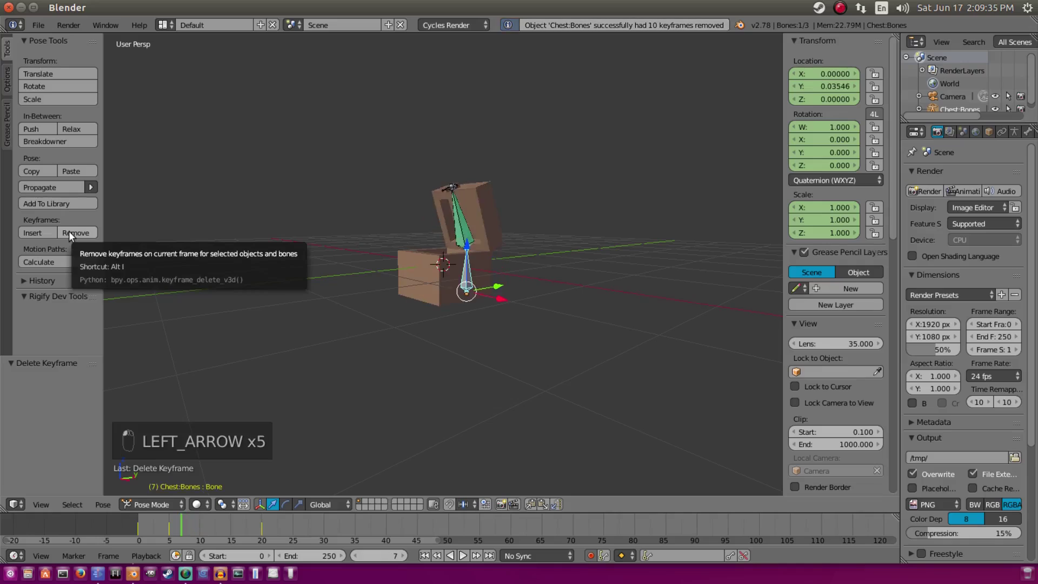
key(Left)
key(Left)
key(Left)
key(Left)
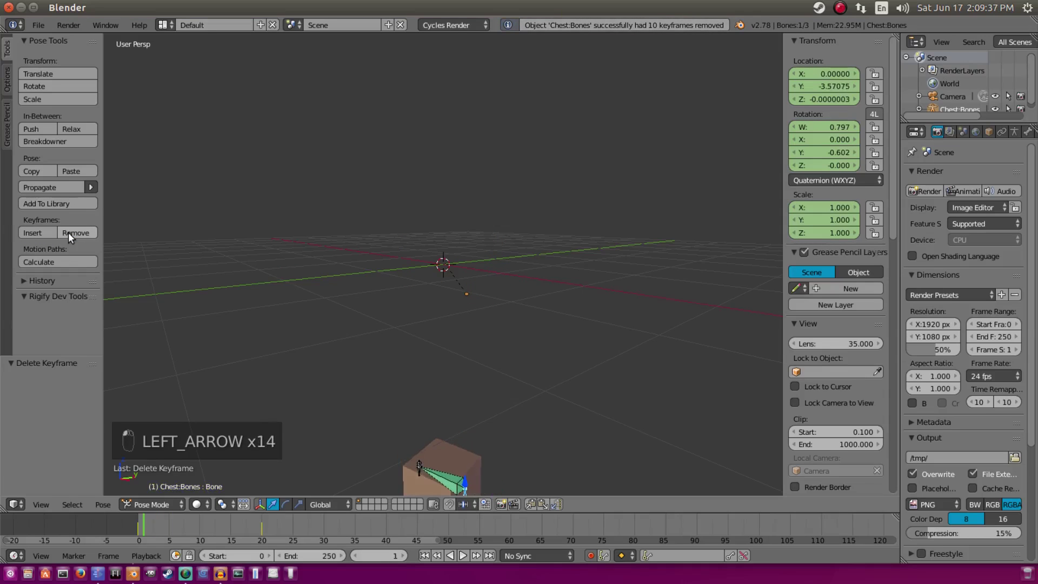
key(KP_0)
key(Right)
key(Left)
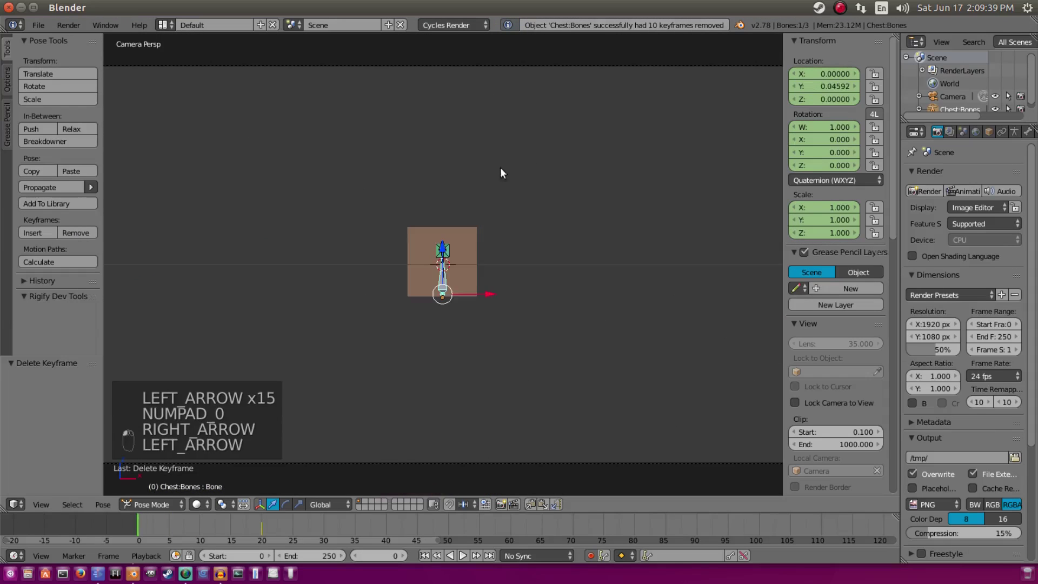
key(g)
key(z)
click(443, 410)
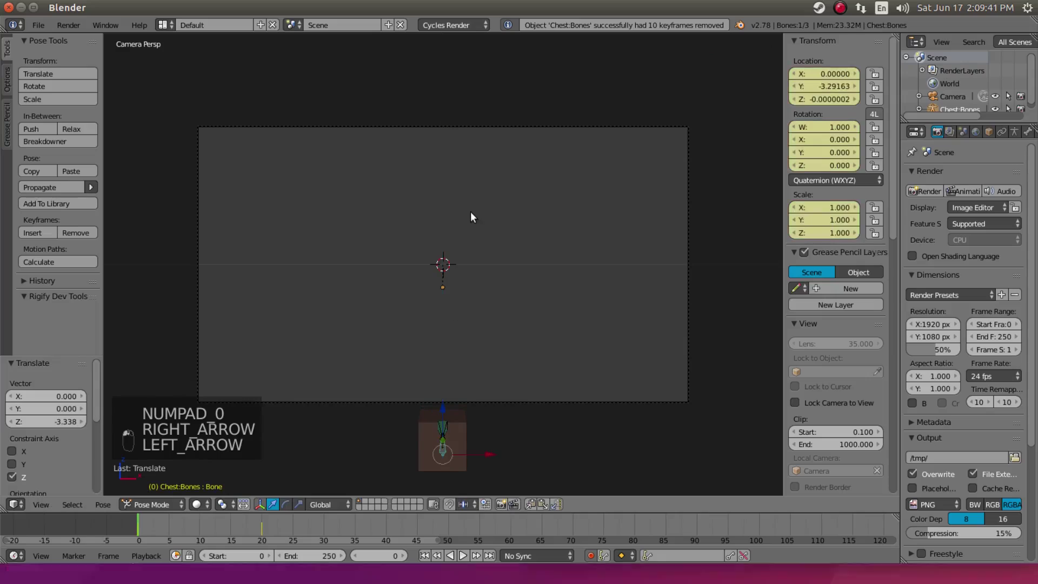
key(i)
click(464, 199)
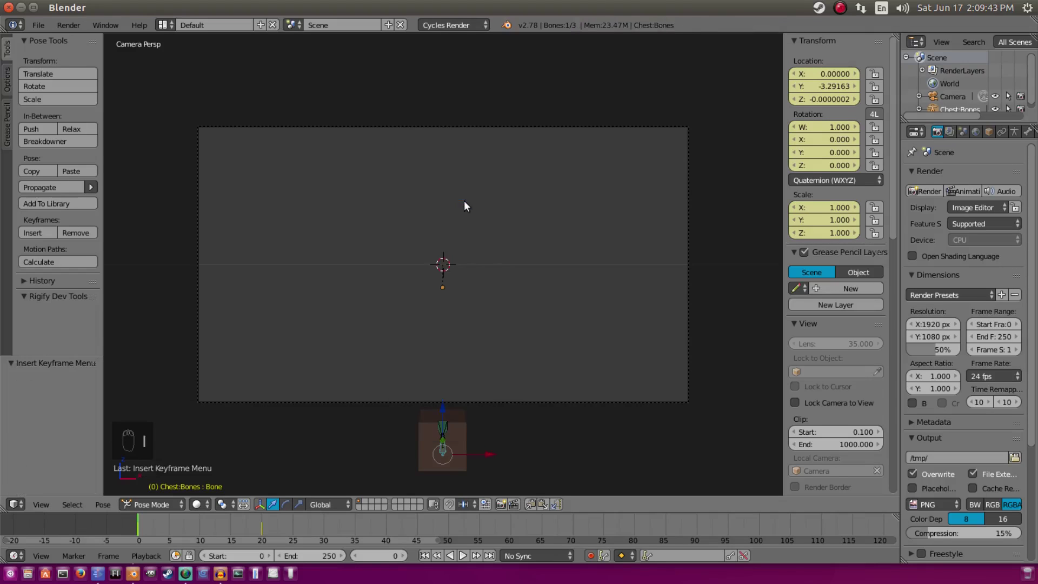
key(i)
click(465, 215)
Step: At frame 5, rotate the lid bone 90° and key its rotation
key(Right)
key(Right)
key(Right)
key(Right)
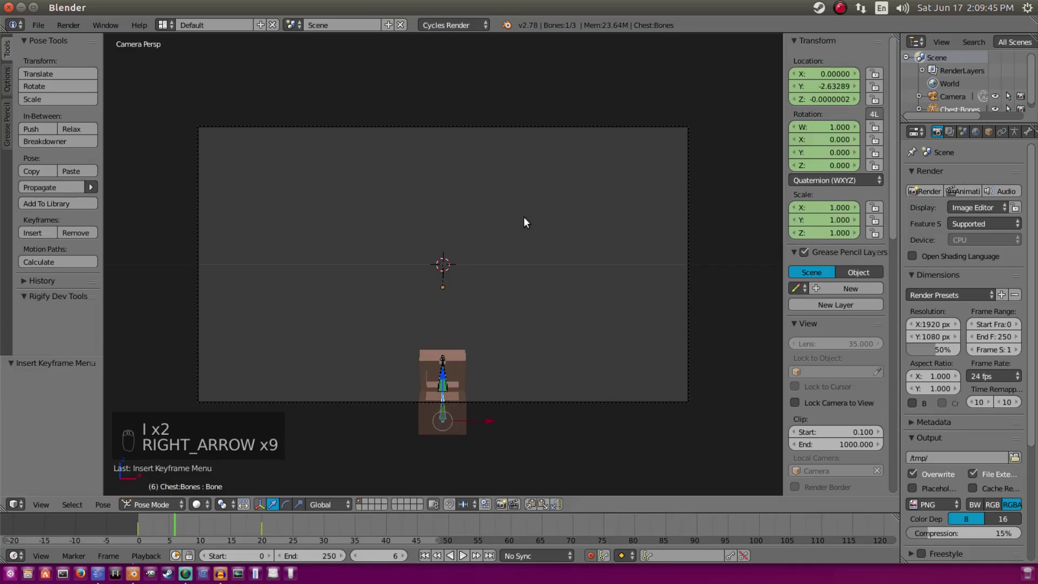
key(Left)
key(r)
key(r)
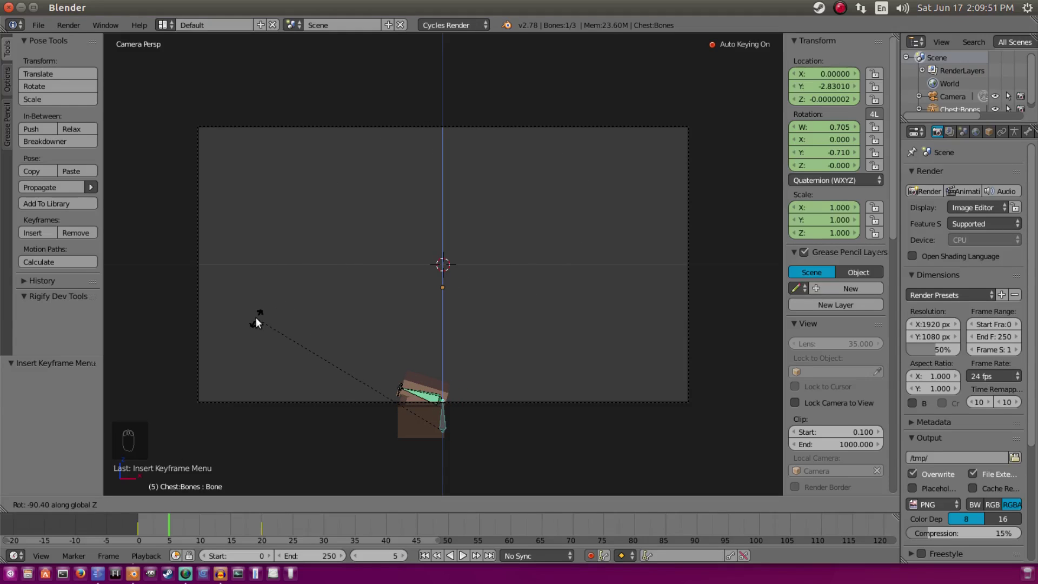
text(90)
key(Return)
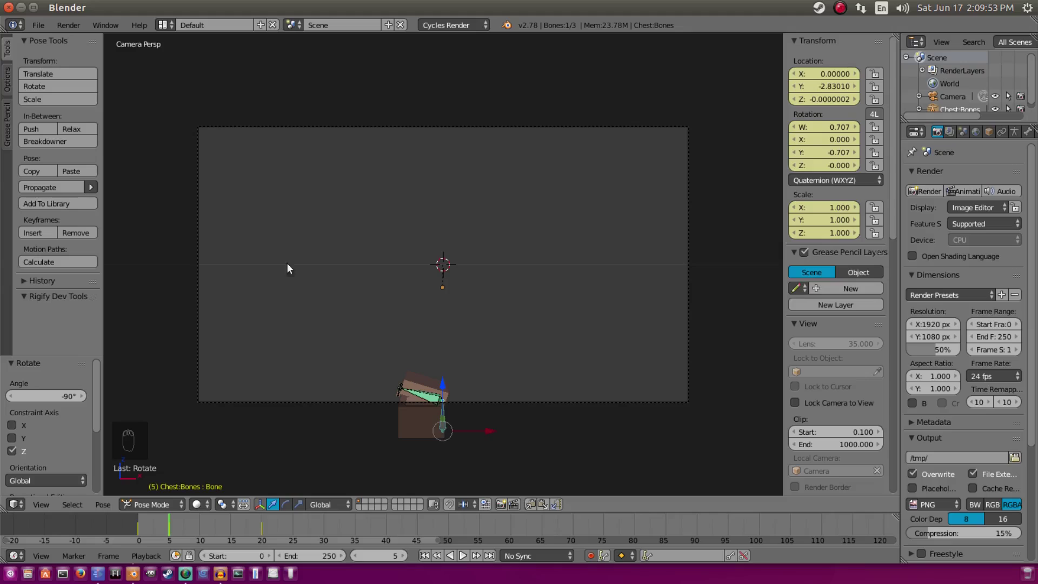
key(i)
click(312, 232)
Step: Delete the lid bone's keyframes at frame 20
key(Right)
key(Right)
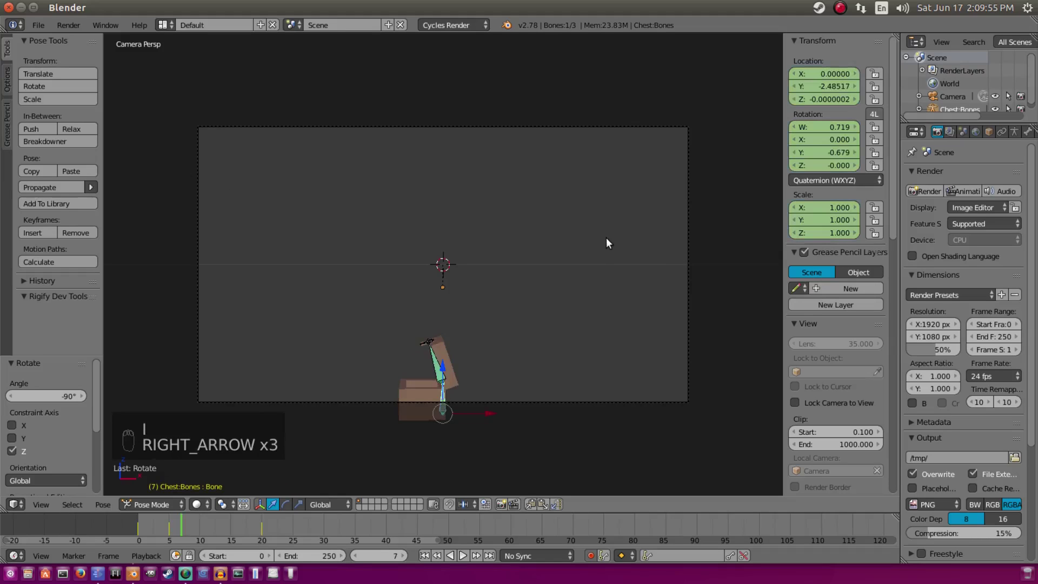
key(Right)
key(Right)
key(Right)
key(Right)
key(Right)
key(Right)
key(Right)
key(Left)
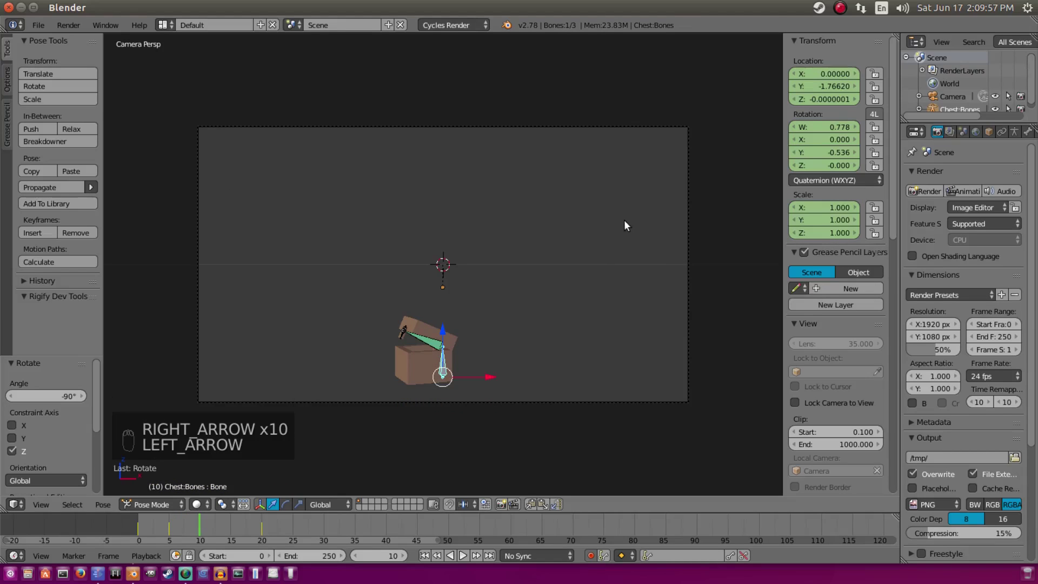
click(263, 525)
click(69, 231)
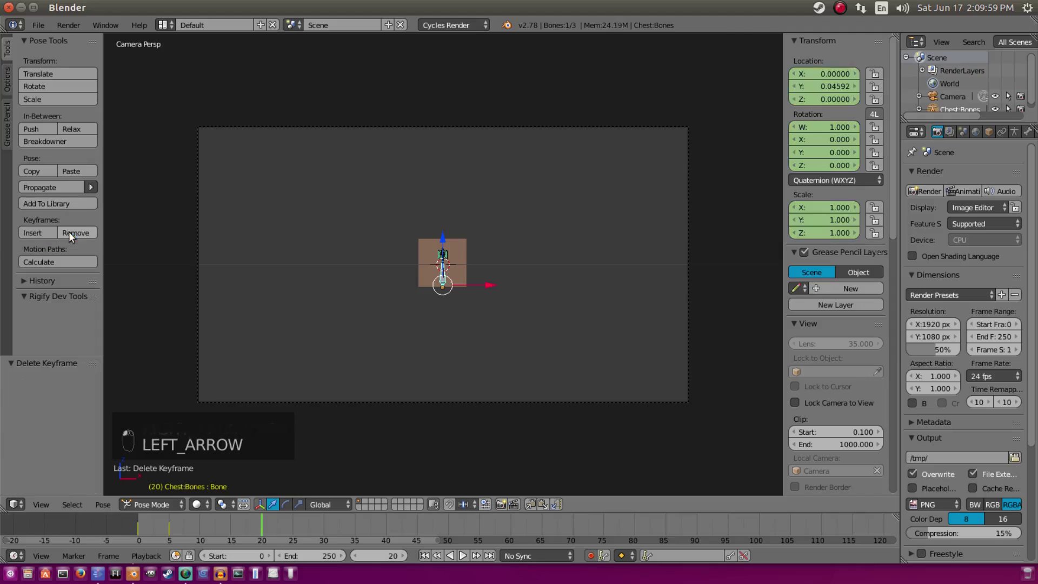
Step: Rotate the lid bone -90° at frames 10 and 15
click(169, 528)
key(Right)
key(Right)
key(Right)
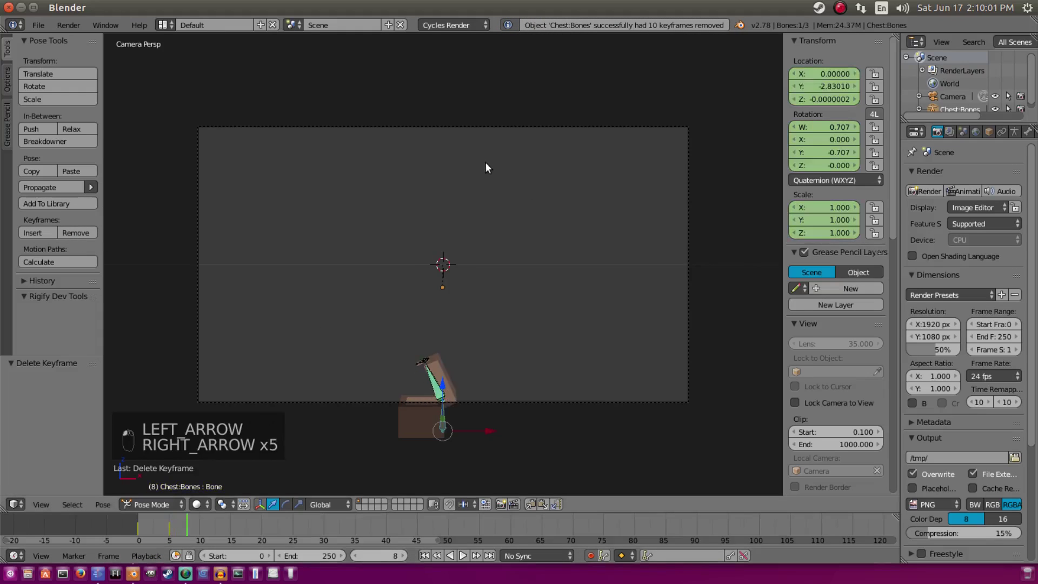
key(Left)
key(r)
key(r)
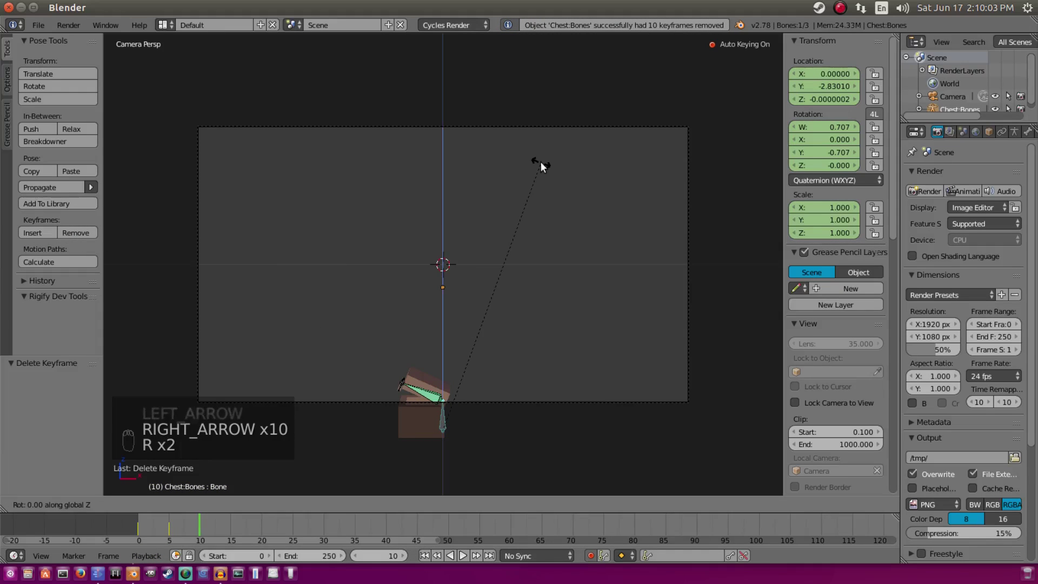
text(-90)
key(Return)
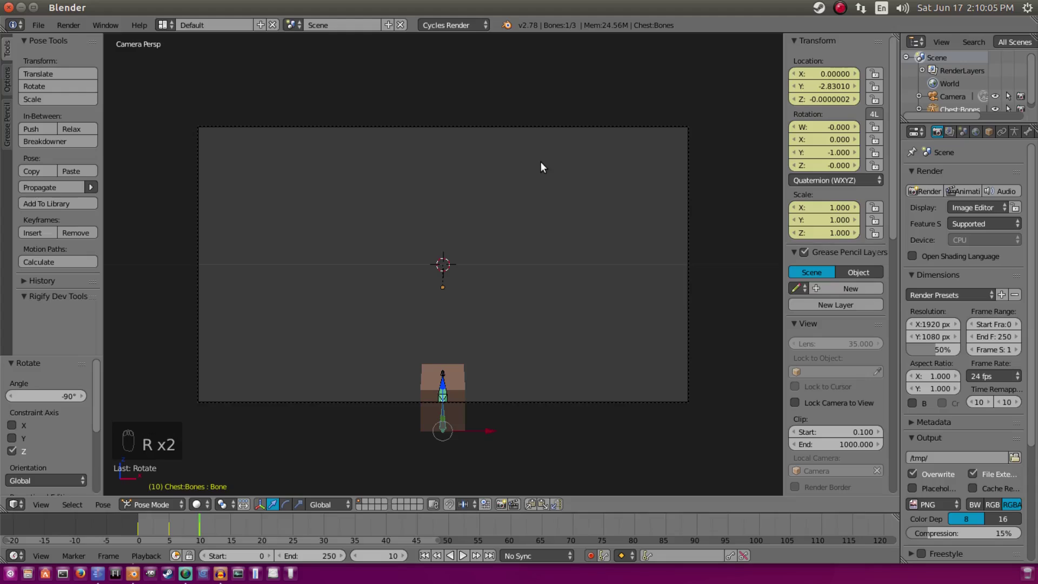
key(Right)
key(Right)
key(Right)
key(Right)
text(r)
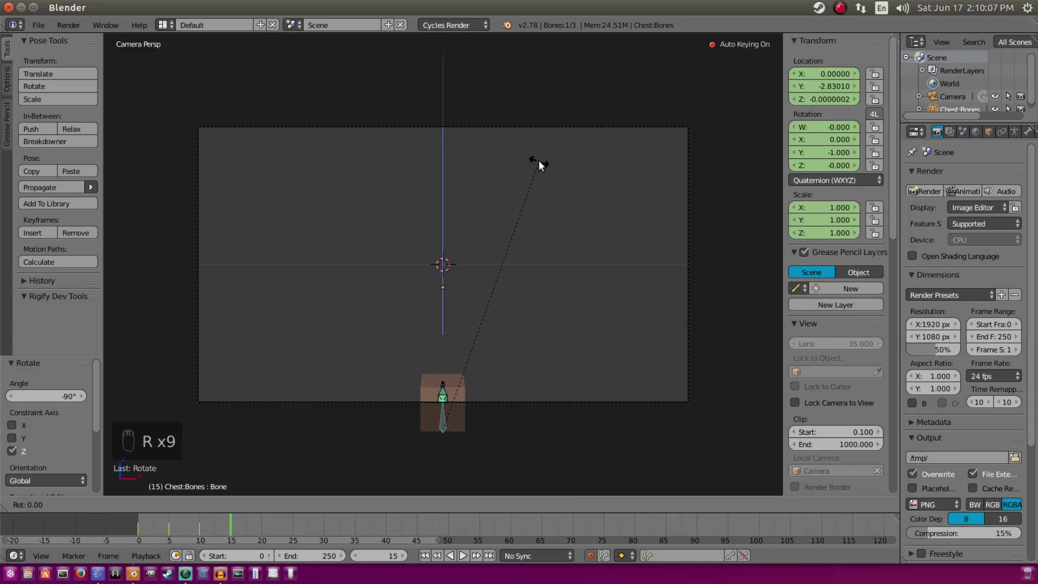
text(-90)
key(Return)
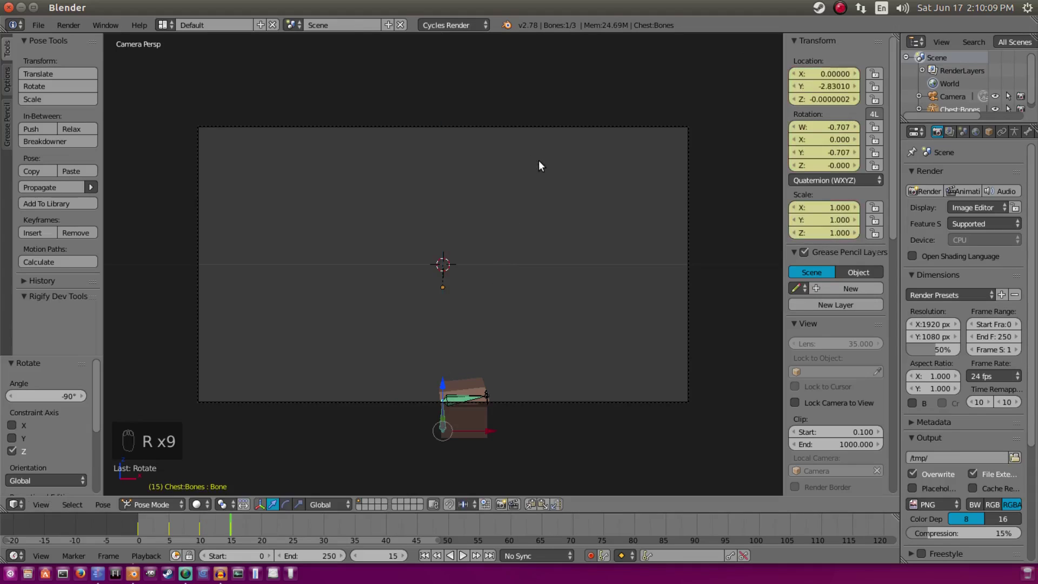
Step: Skip frame 20 and rotate the lid -90° at frame 25 to close it
key(Right)
key(Right)
key(Right)
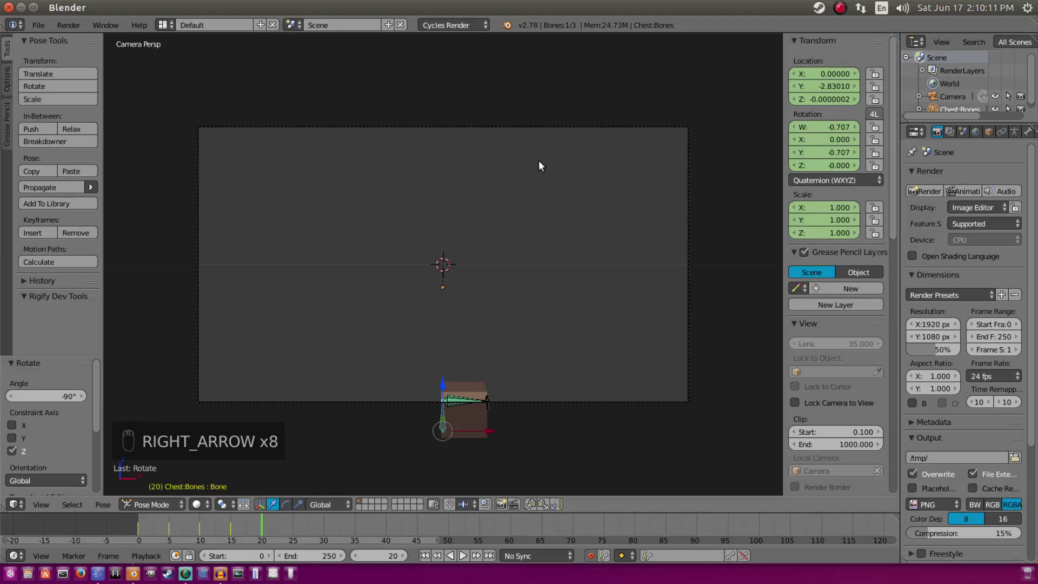
key(r)
right_click(538, 165)
key(KP_0)
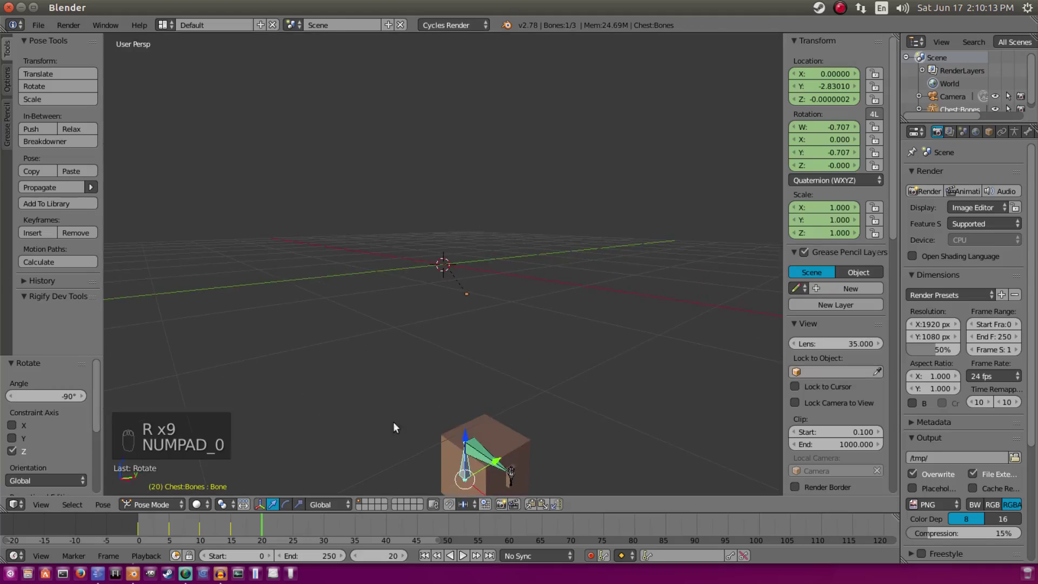
key(Right)
key(Right)
key(Right)
key(Right)
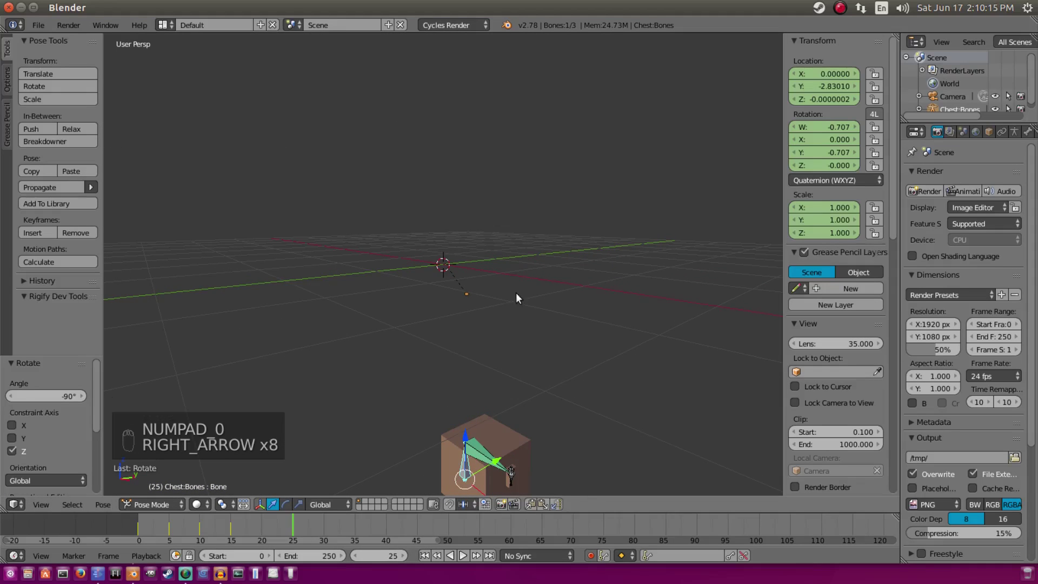
key(KP_0)
text(r-90)
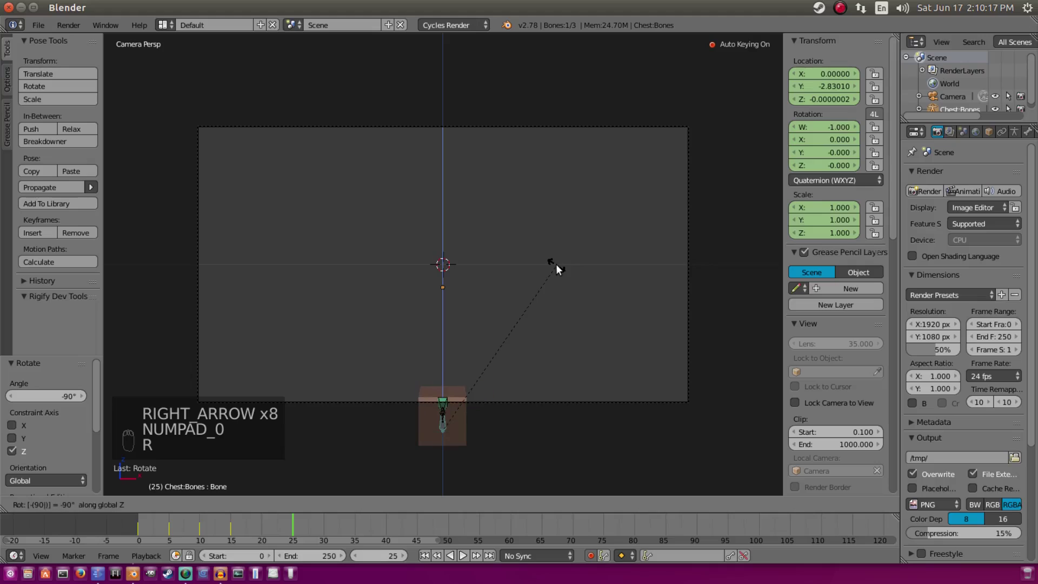
key(Return)
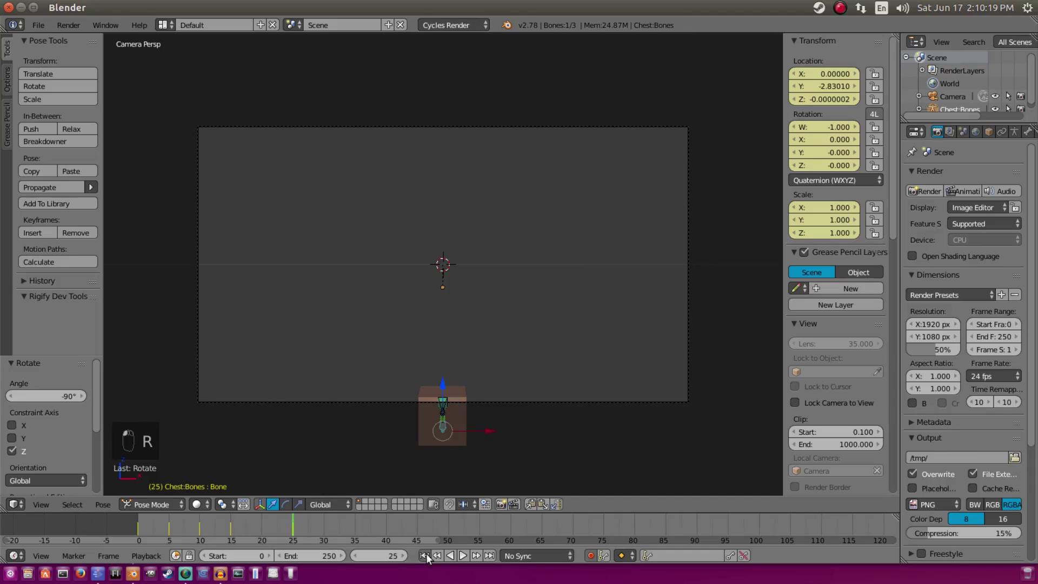
Step: Preview the animation, then lift the lid bone along Z at frames 10 and 5
click(463, 555)
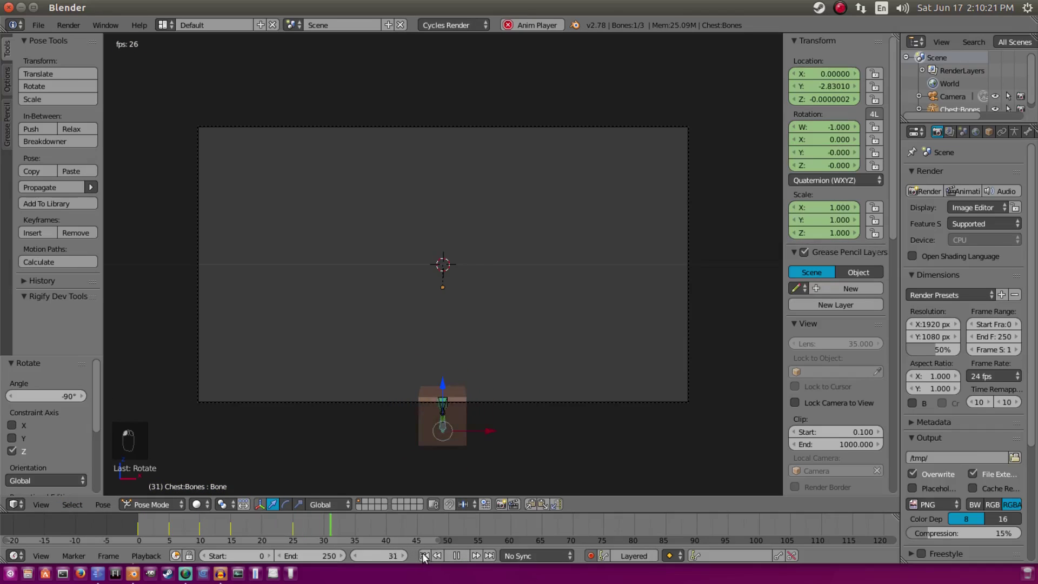
click(425, 555)
click(460, 555)
drag(236, 537, 171, 526)
key(Right)
key(Right)
key(Right)
key(Right)
key(Right)
key(Right)
key(Right)
key(Right)
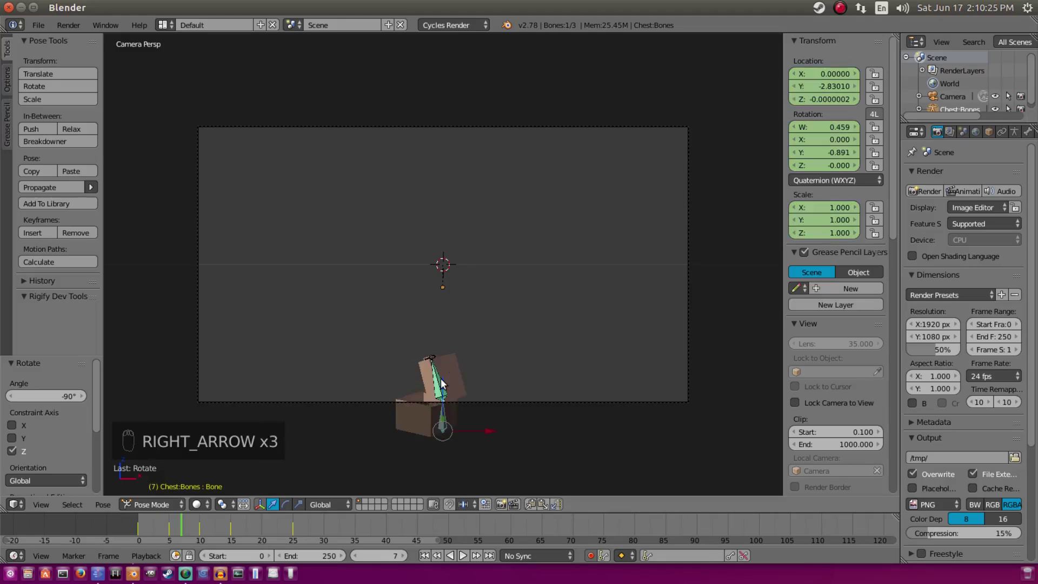
drag(440, 378, 462, 212)
key(Left)
key(Left)
key(Left)
key(Left)
key(Left)
key(Left)
key(Left)
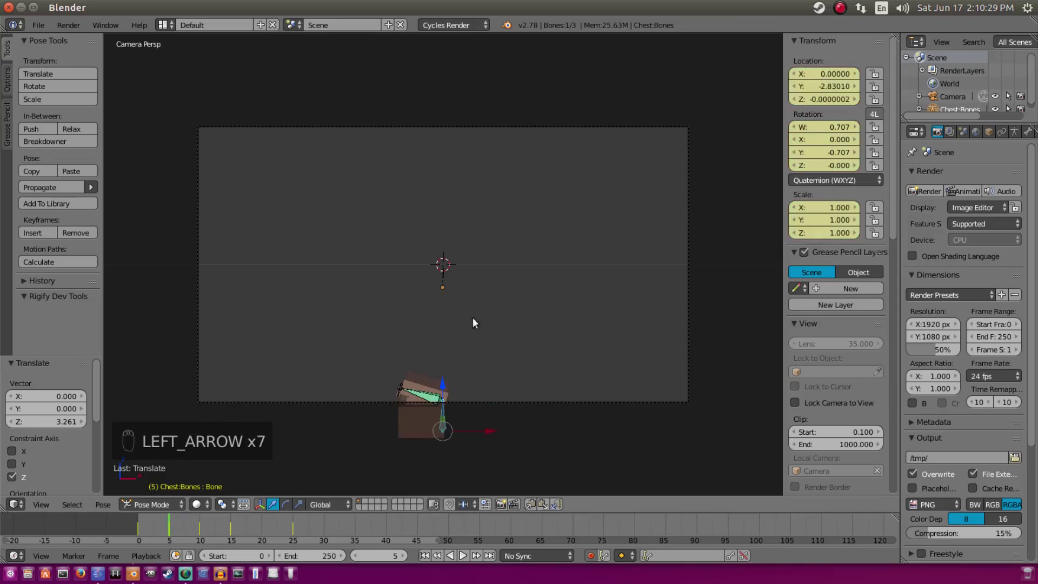
drag(439, 390, 479, 245)
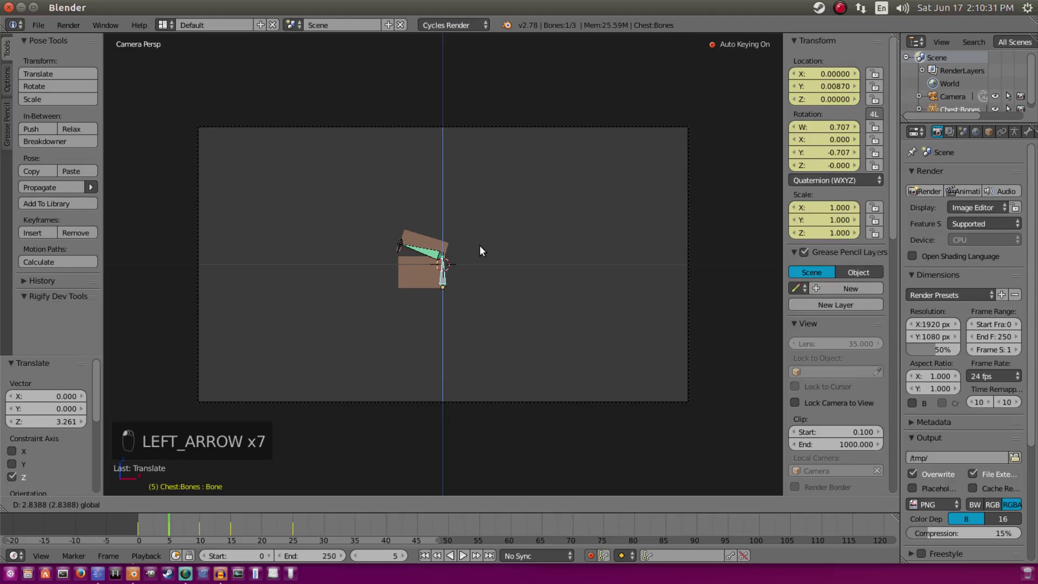
Step: Lift the lid bone along Z again at frames 15 and 25
key(Right)
key(Right)
key(Right)
key(Right)
key(Right)
key(Right)
key(Right)
key(Right)
key(Right)
key(Right)
key(Right)
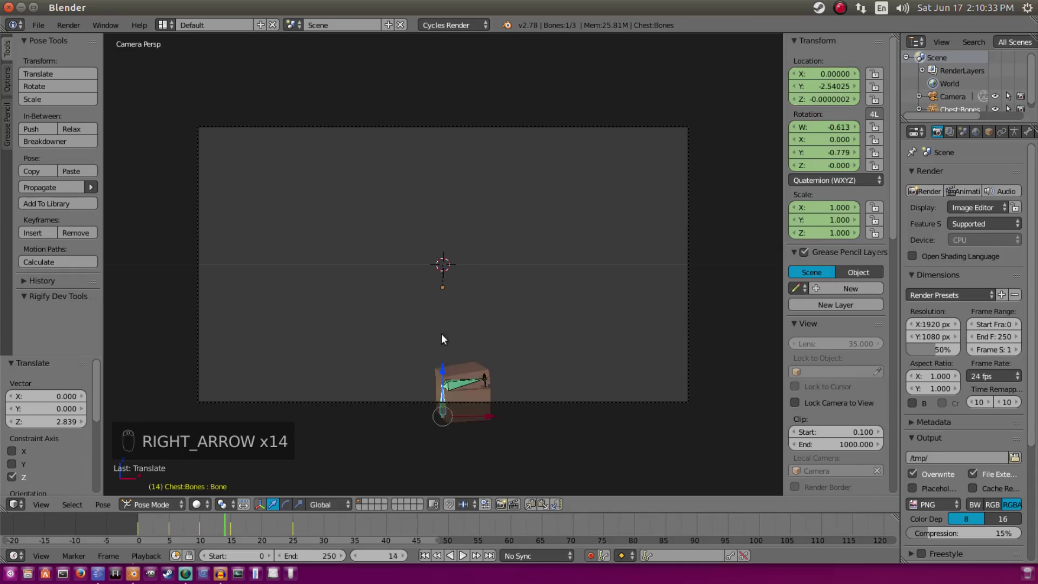
key(Left)
drag(463, 378, 462, 248)
key(Right)
key(Right)
key(Right)
key(Right)
key(Right)
key(Right)
key(Right)
key(Right)
key(Right)
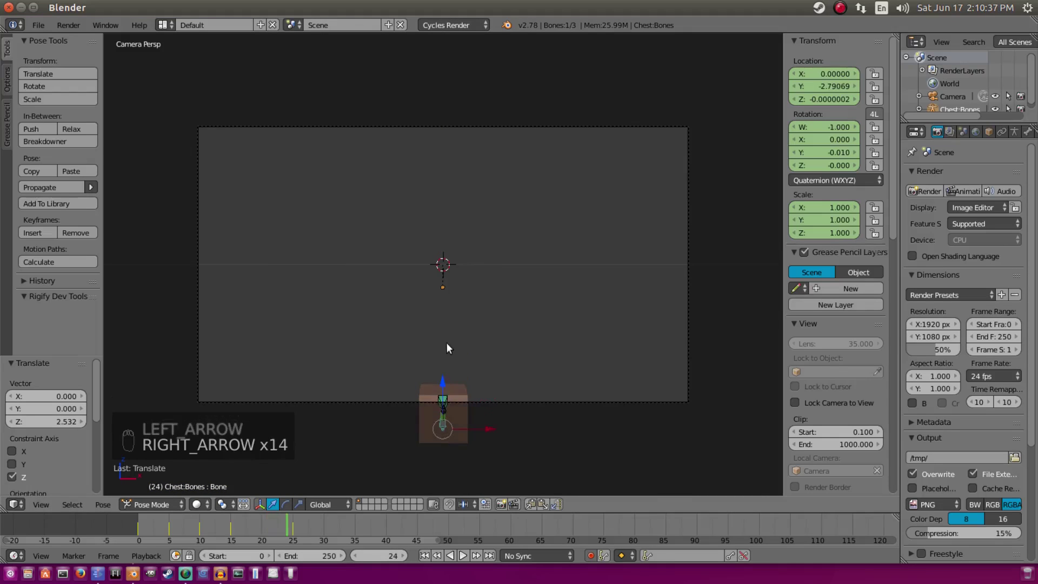
key(Right)
drag(444, 381, 488, 237)
click(424, 556)
Step: Replay the chest animation from the start and select the camera
click(463, 555)
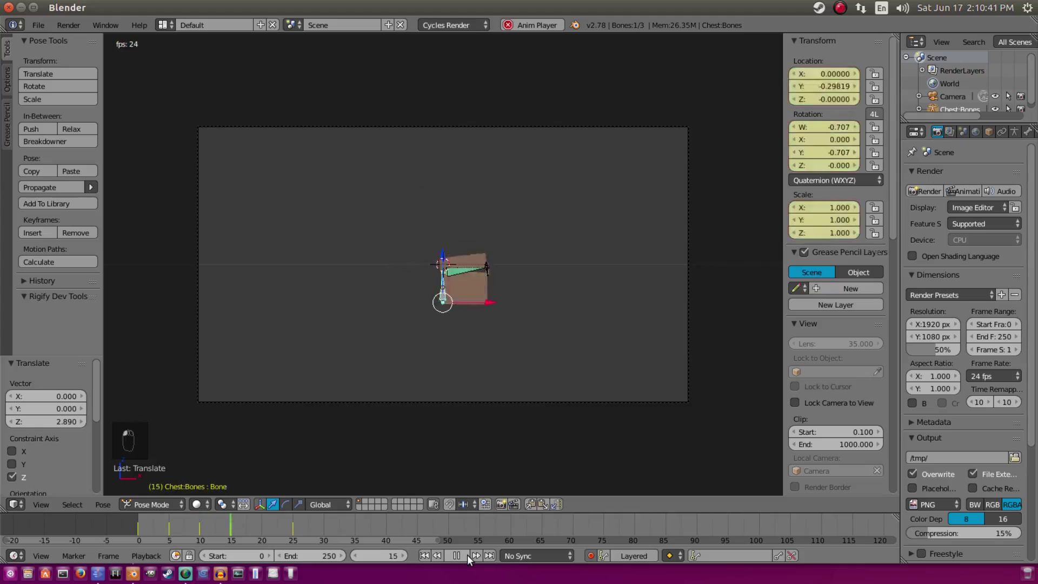
click(424, 555)
right_click(465, 406)
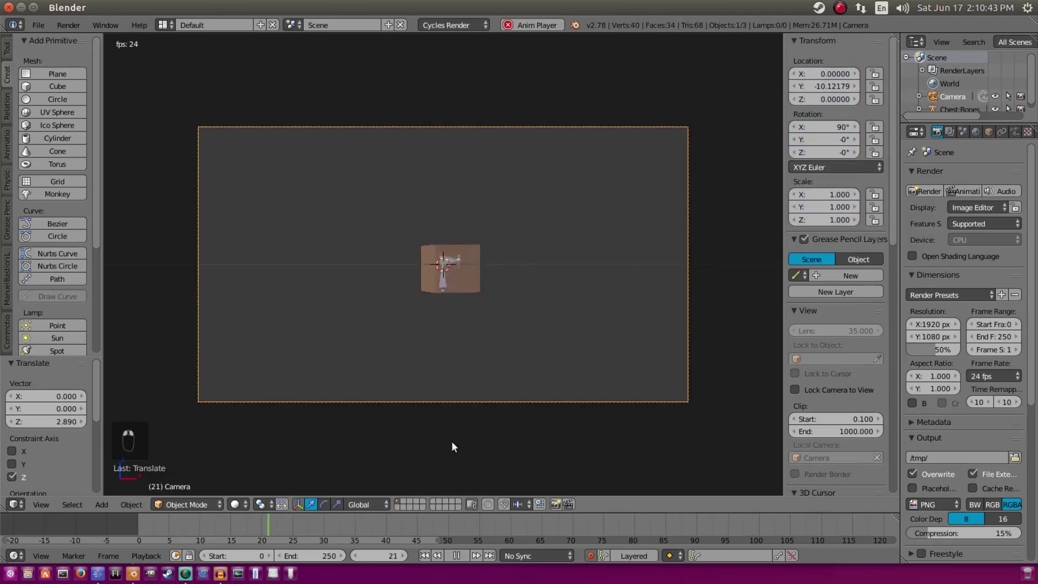
Step: Stop playback at frame 8 and raise the camera along Z to 0.727
click(425, 555)
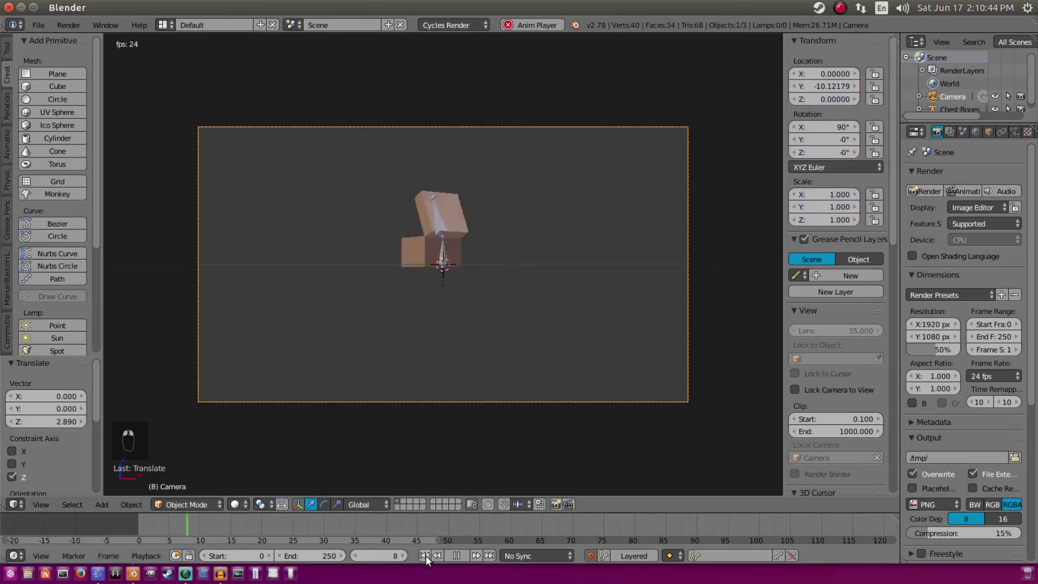
click(463, 556)
click(187, 540)
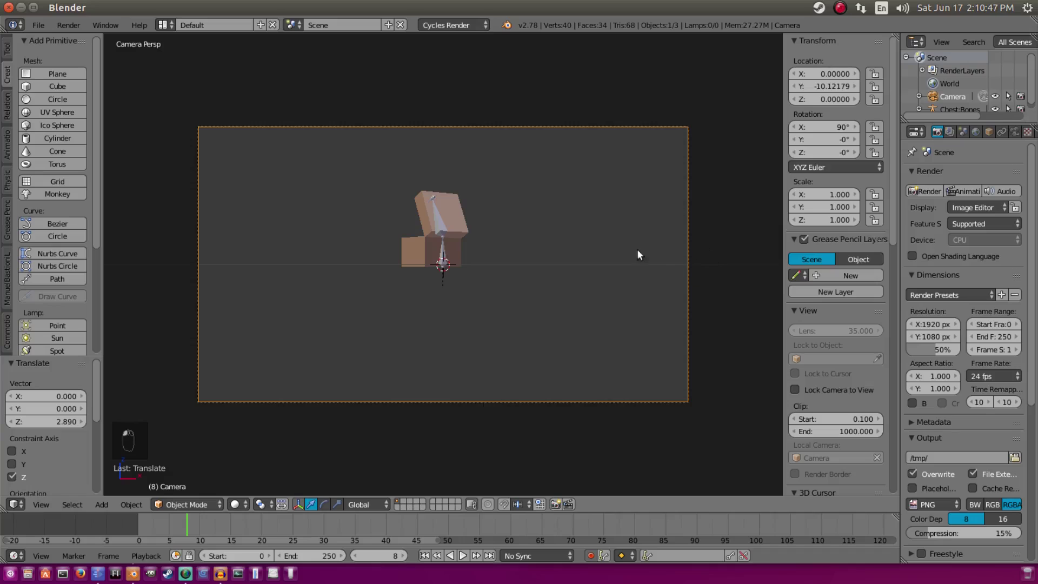
drag(172, 528, 212, 521)
key(g)
key(z)
click(664, 240)
Step: Select the chest, then replay and scrub the animation to review the lid motion
key(Escape)
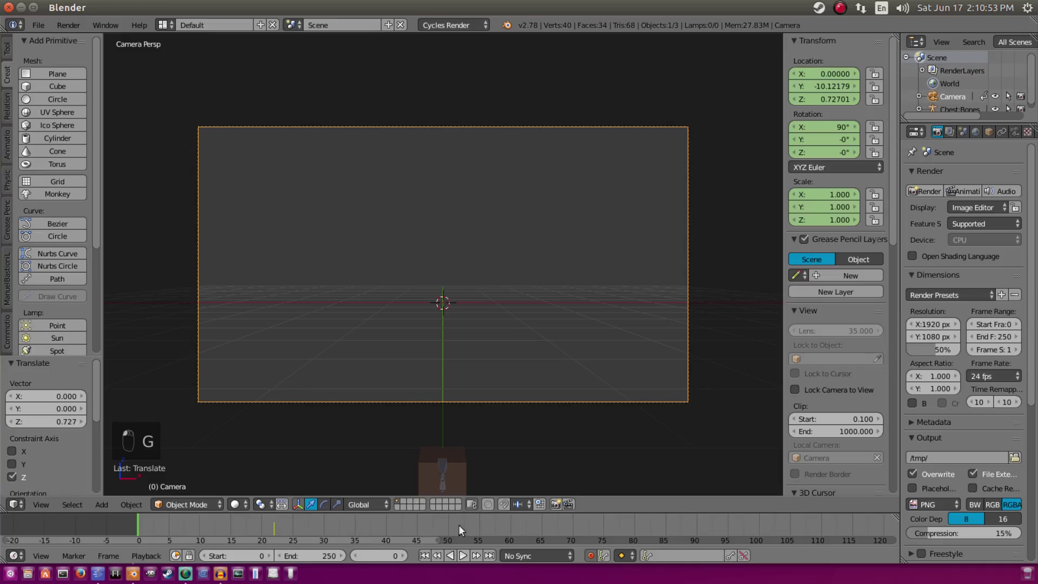
right_click(456, 482)
click(462, 555)
click(463, 556)
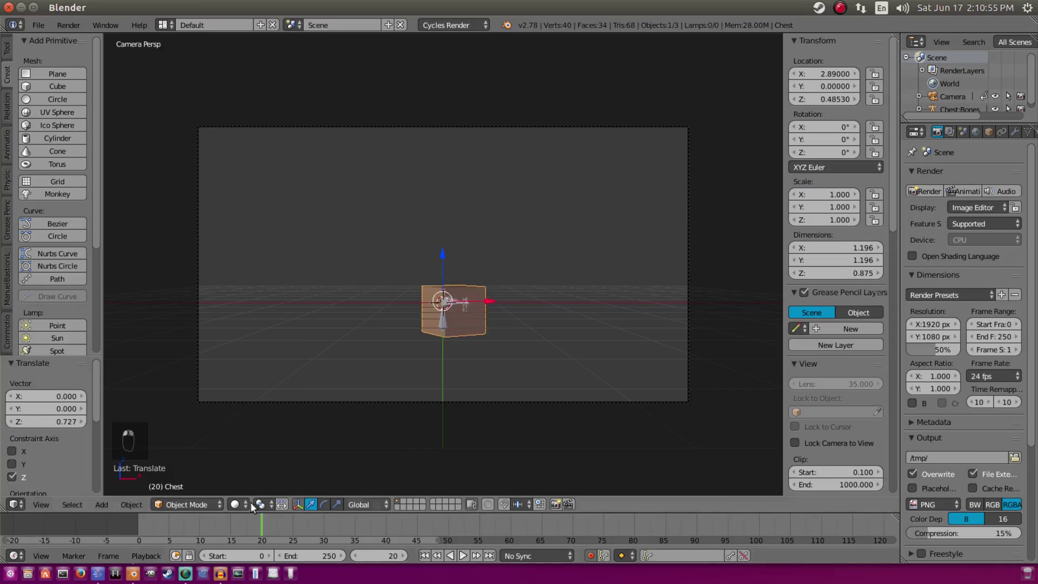
key(alt+a)
mouse_move(316, 523)
mouse_down()
mouse_move(283, 520)
mouse_move(238, 540)
mouse_move(305, 535)
mouse_up()
click(38, 25)
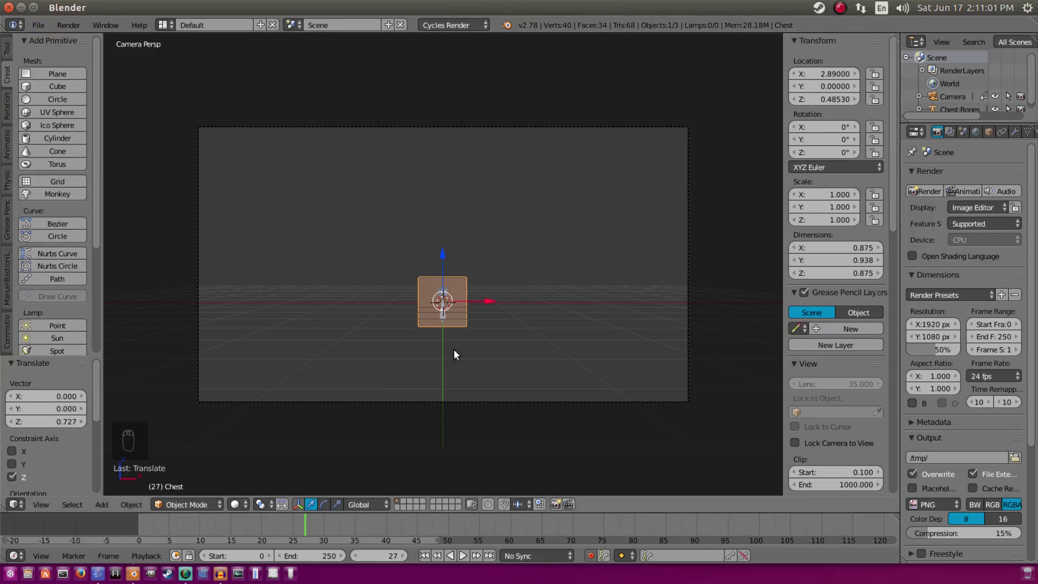
middle_drag(453, 348, 463, 308)
scroll(465, 307, up, 3)
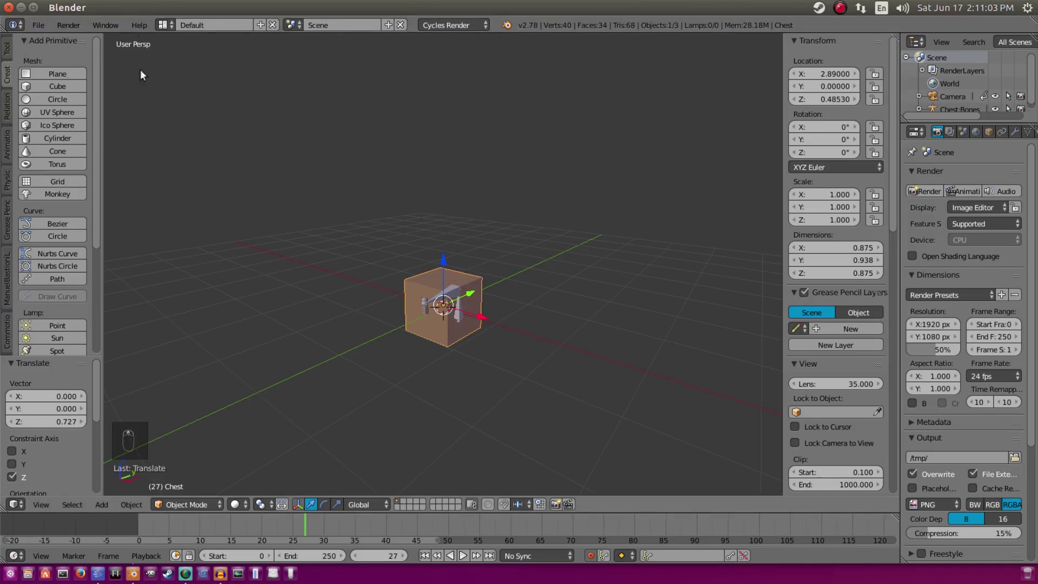
Step: Rewind the animation and switch viewport shading to Texture
middle_drag(355, 303, 475, 326)
scroll(805, 291, down, 6)
mouse_move(187, 526)
mouse_down()
mouse_move(170, 524)
mouse_move(299, 518)
mouse_up()
click(243, 505)
click(263, 444)
Step: Play the lid animation through the scene camera and bring up the Add menu
scroll(410, 385, up, 3)
key(alt+a)
key(KP_0)
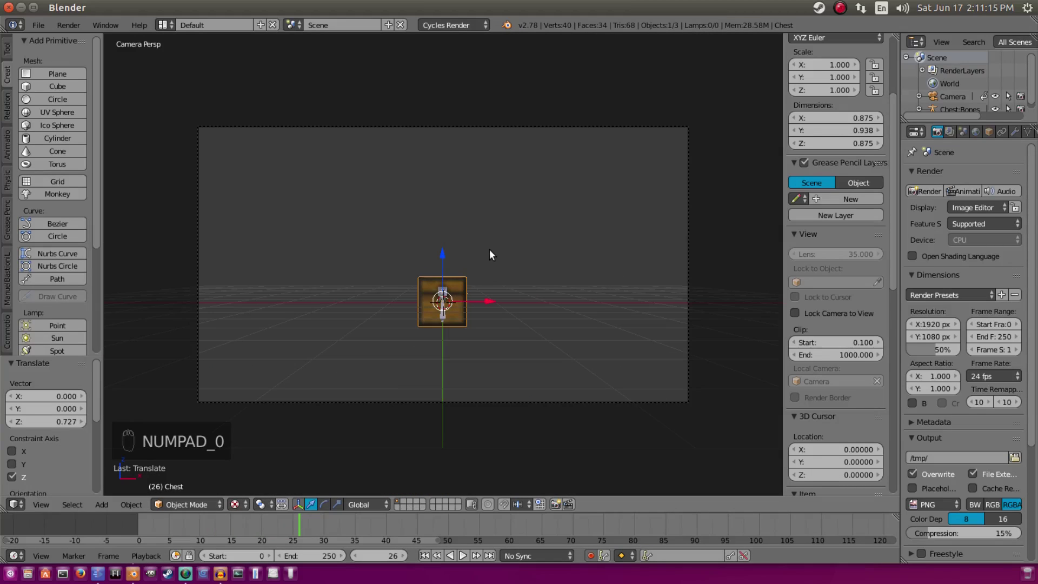
key(shift+a)
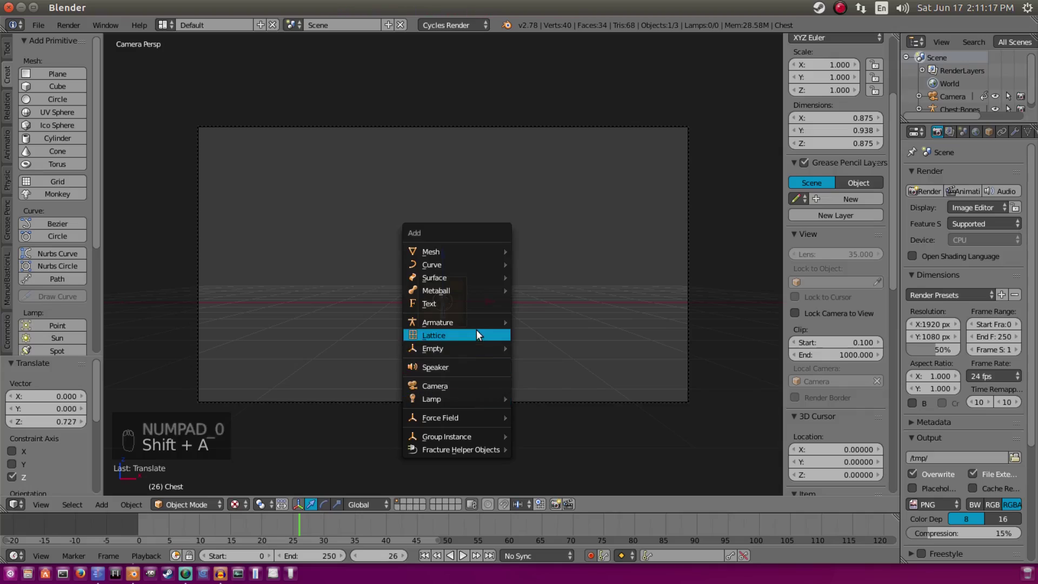
Step: Add a Text object and rotate it 90° about X to stand upright
click(478, 302)
key(r)
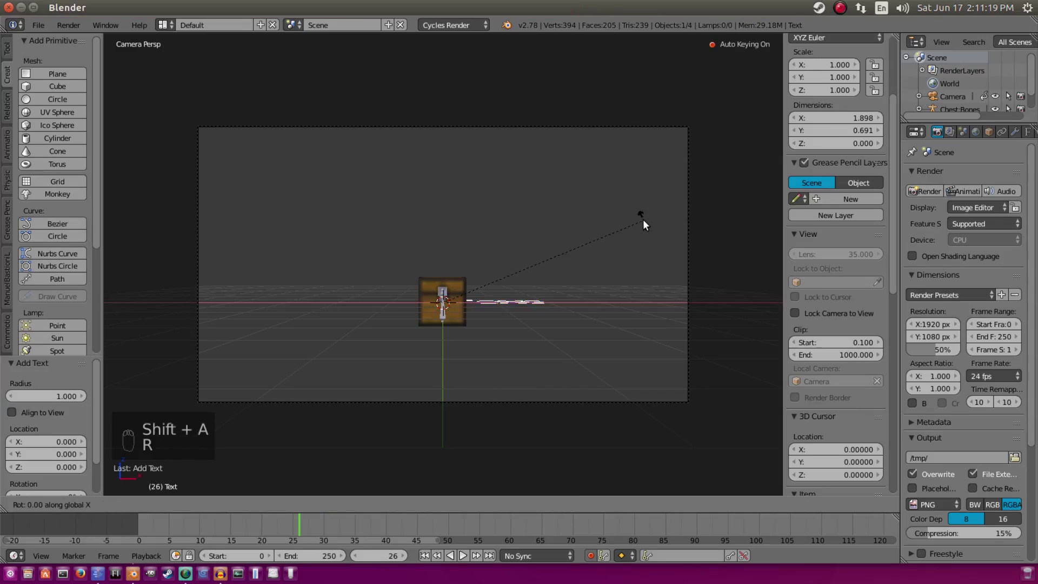
key(x)
key(9)
key(0)
key(Return)
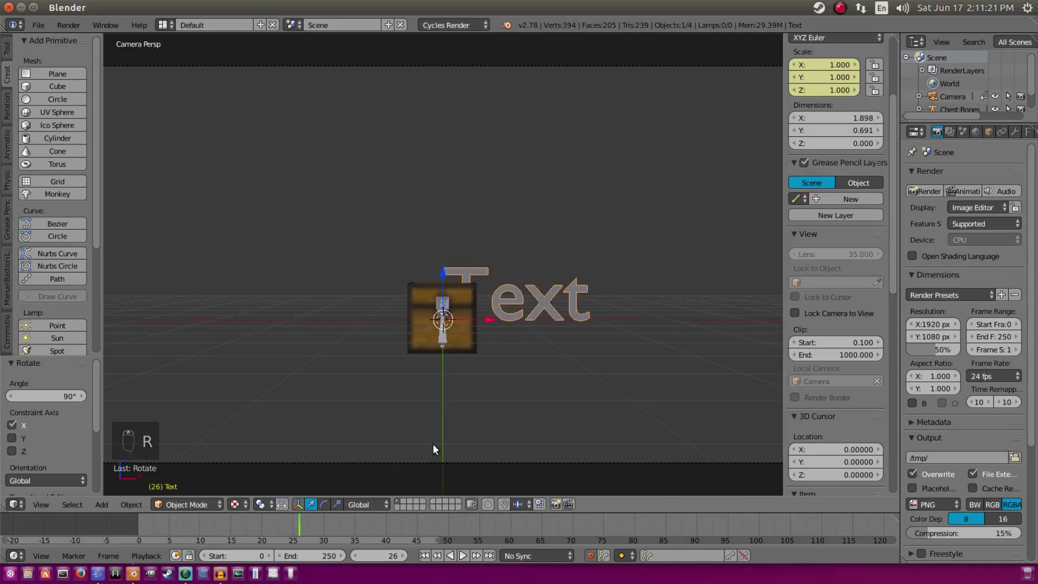
scroll(485, 319, up, 1)
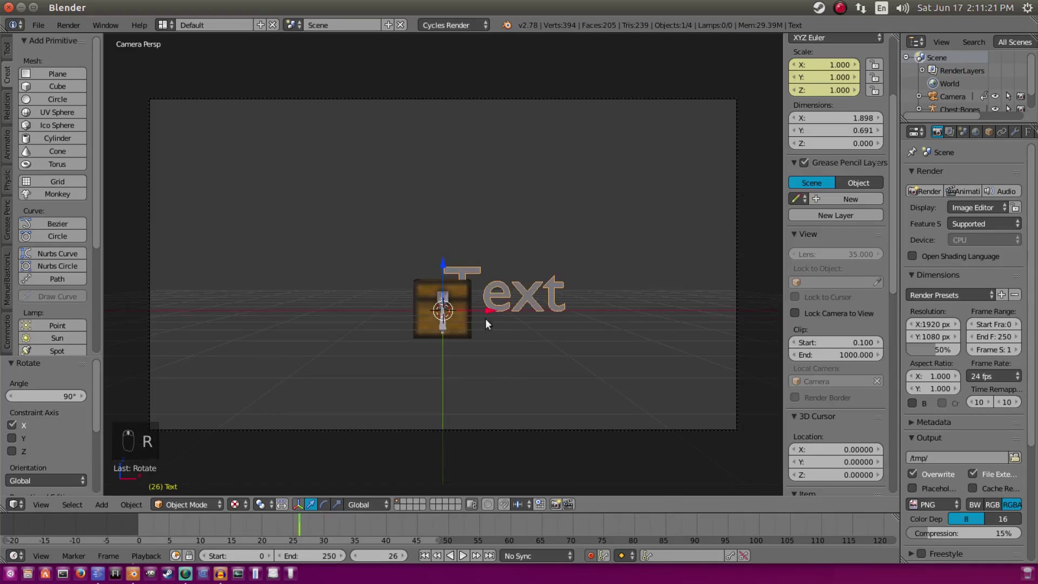
Step: Turn off auto-keying, remove the text's keyframes, and rewind to frame 0
click(591, 556)
click(7, 144)
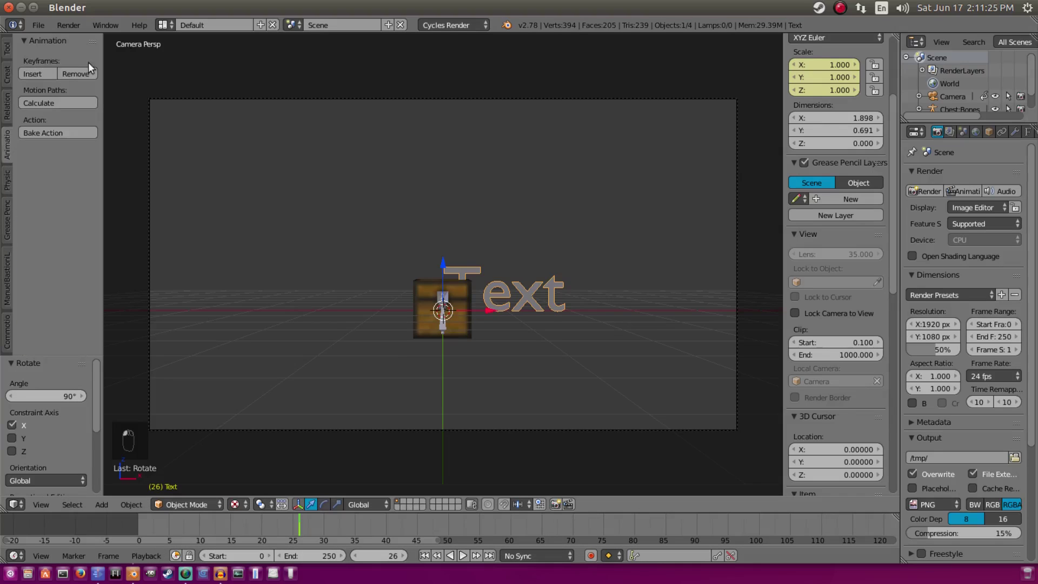
click(76, 74)
drag(274, 525, 39, 506)
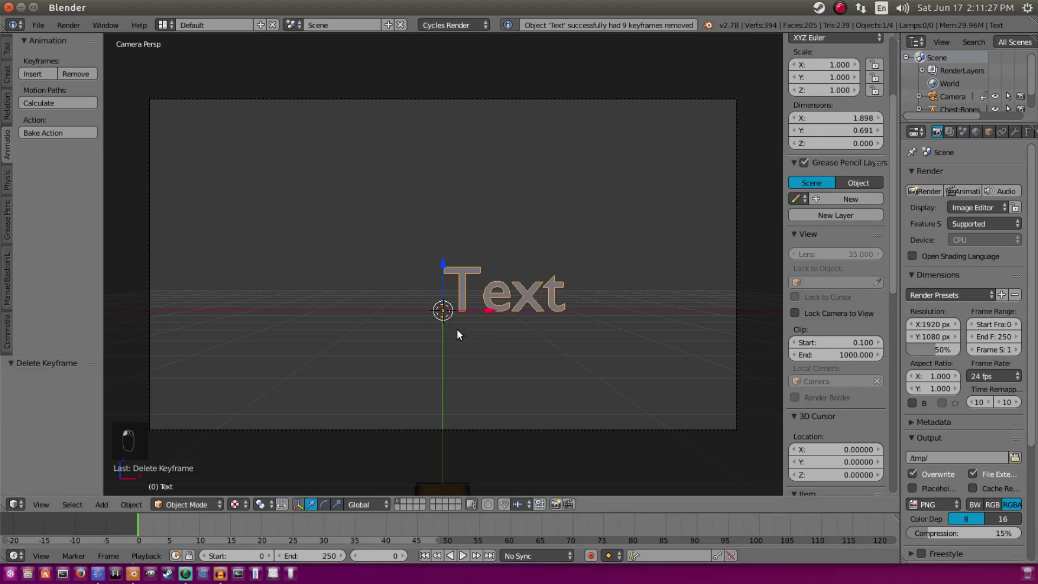
Step: Widen the properties panel and open the text object's font settings
key(Right)
key(Right)
key(Right)
key(Right)
key(Right)
key(Right)
key(Right)
key(Right)
key(Right)
key(Right)
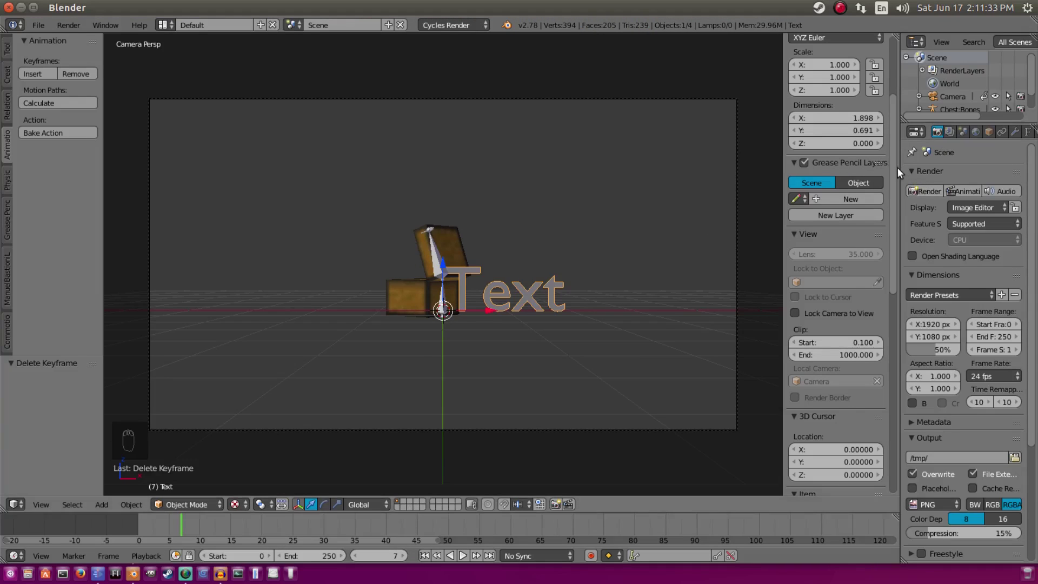
drag(899, 169, 815, 178)
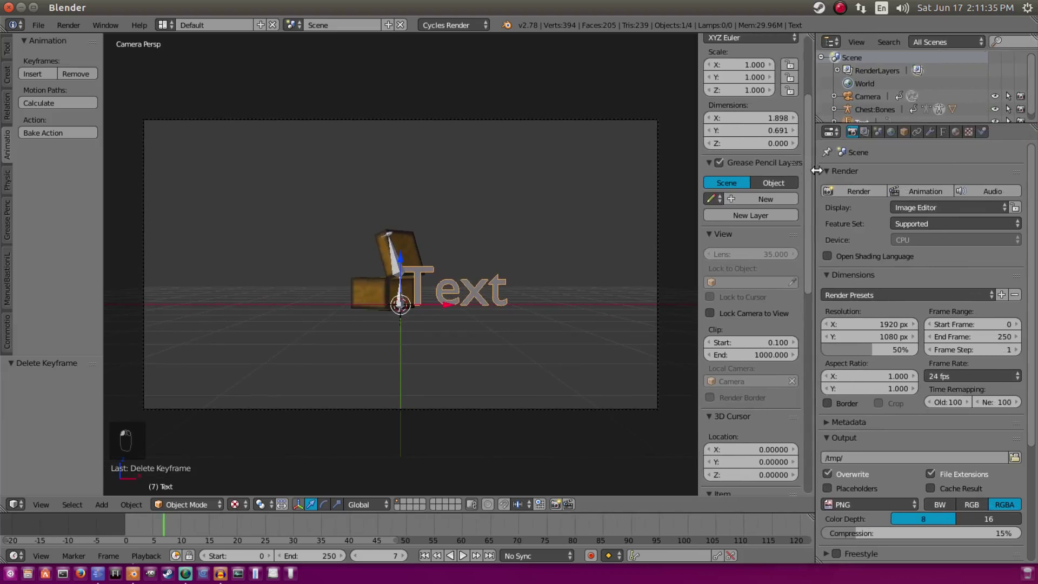
key(n)
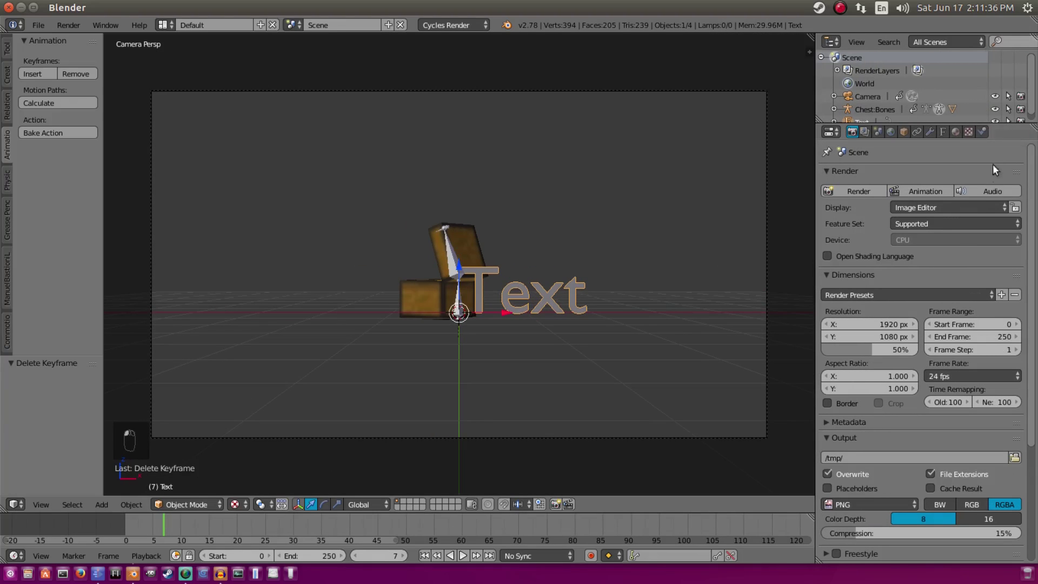
click(941, 132)
scroll(920, 277, down, 6)
middle_drag(477, 268, 548, 302)
scroll(896, 367, down, 5)
Step: Centre the text, lower its Y offset slightly, and load the Anton font
click(888, 361)
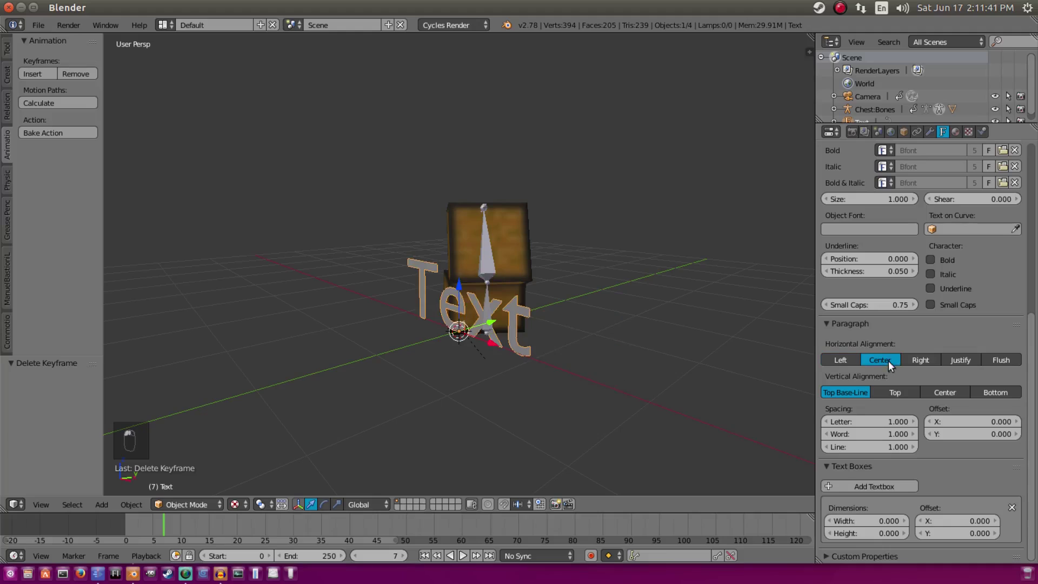
middle_drag(606, 361, 637, 352)
click(929, 435)
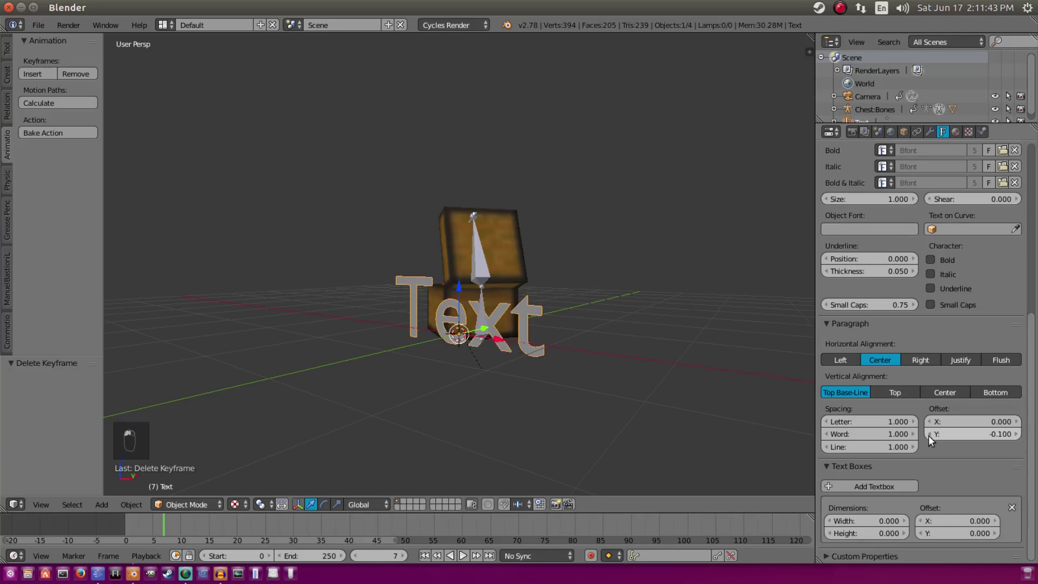
click(928, 435)
scroll(951, 247, up, 5)
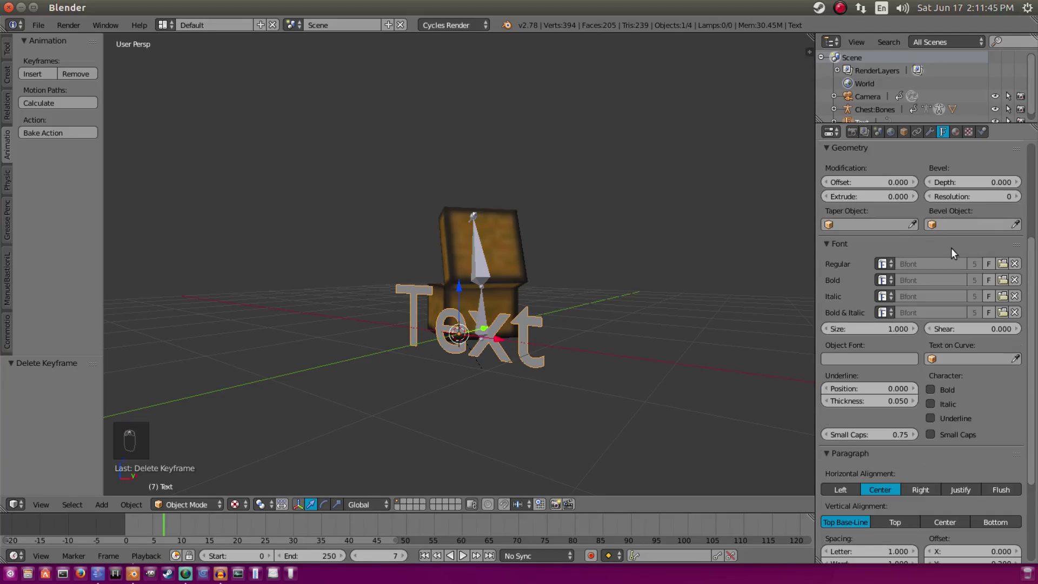
click(1003, 264)
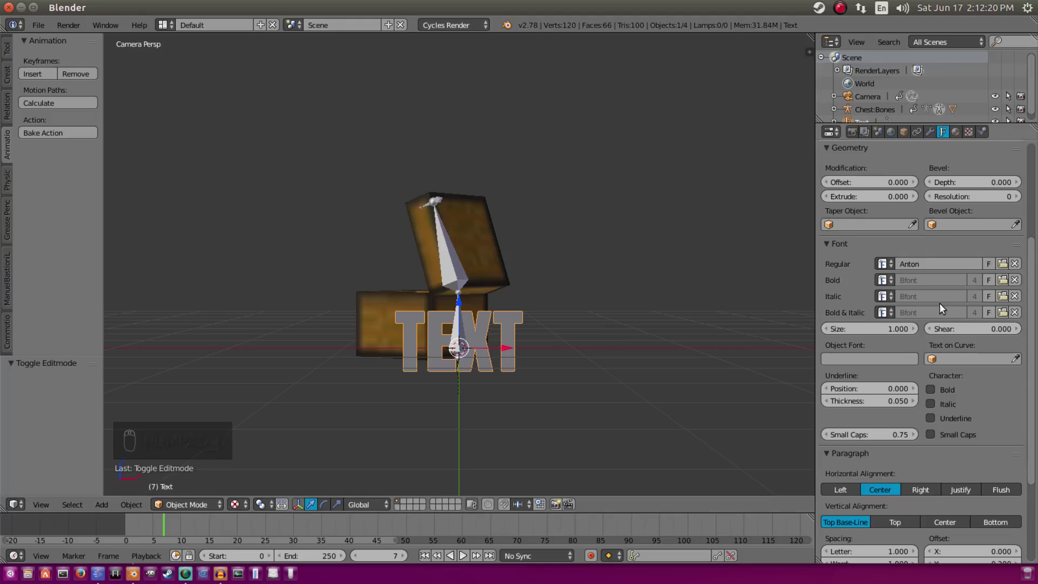
scroll(552, 331, up, 2)
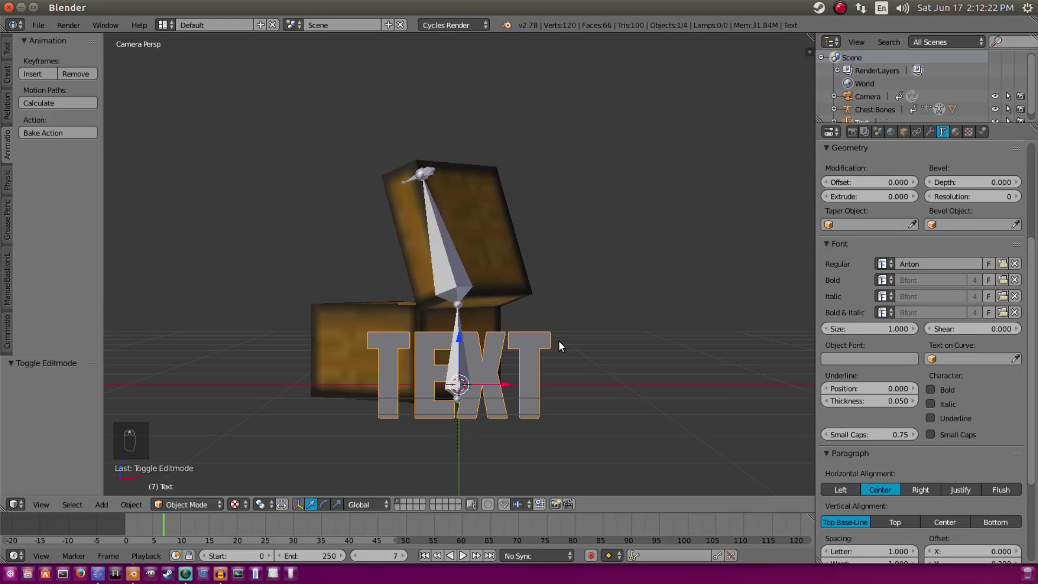
Step: Scale the text wider on X and taller on Z, finishing at 1.080
key(s)
key(x)
click(588, 346)
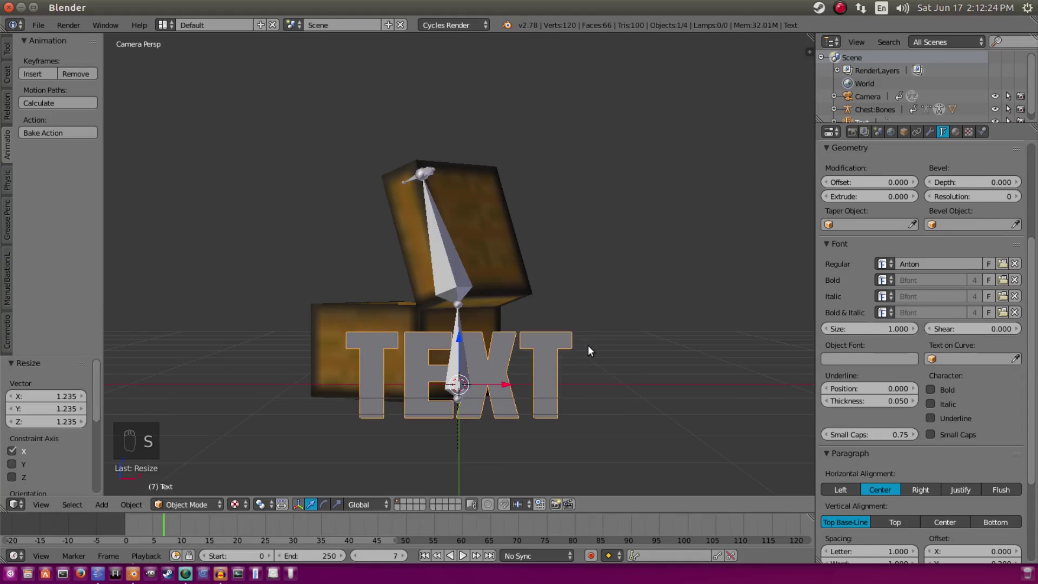
key(s)
key(z)
click(604, 315)
key(s)
key(x)
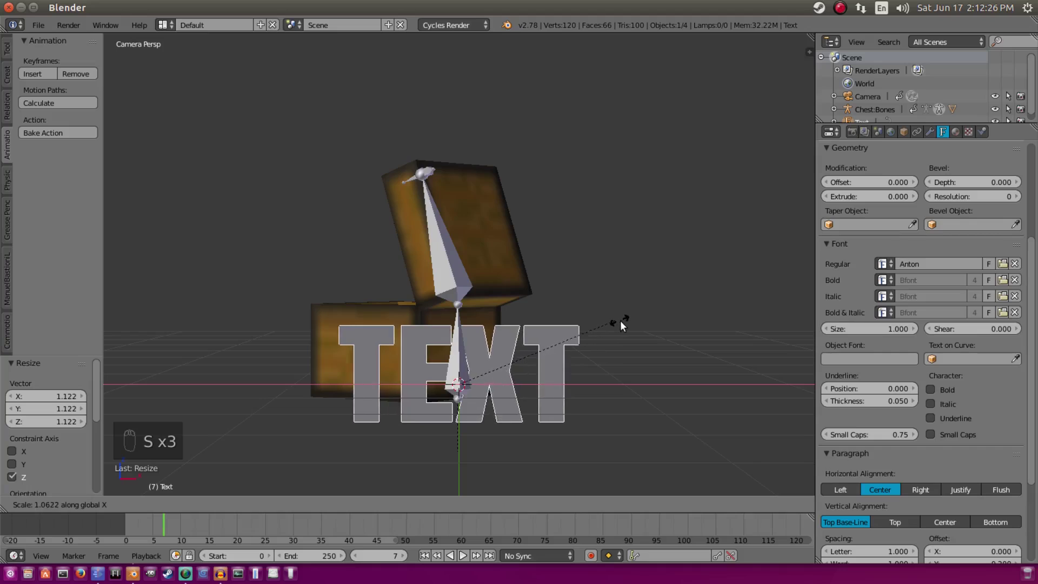
click(622, 323)
middle_drag(726, 375, 795, 246)
key(KP_0)
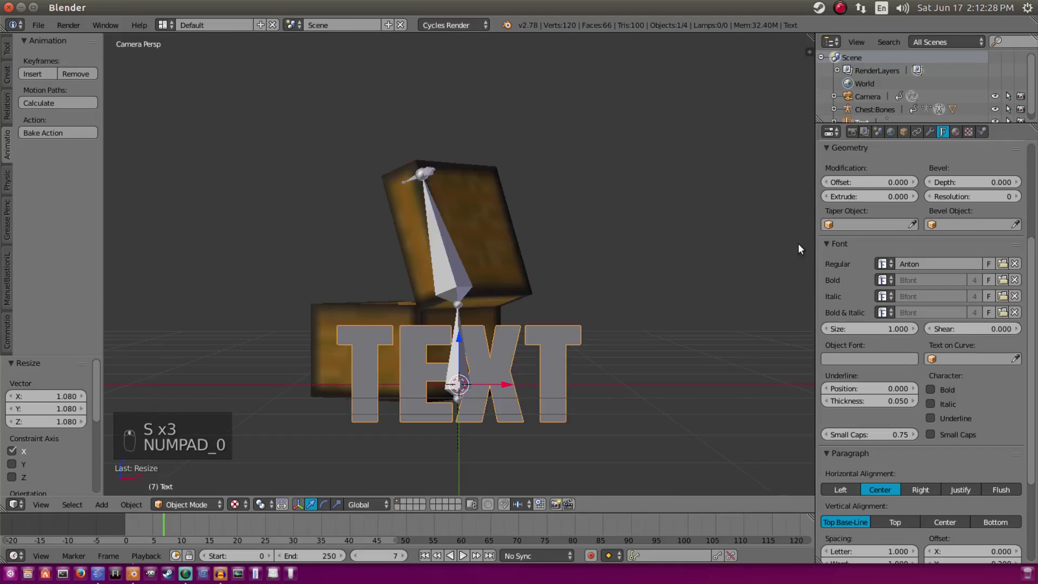
key(KP_0)
scroll(544, 303, up, 5)
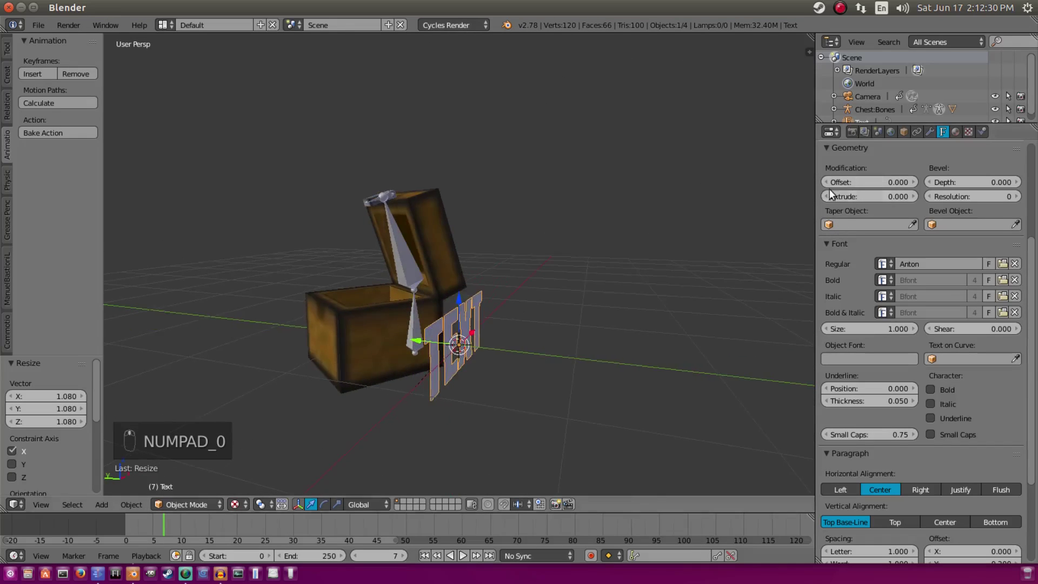
Step: Extrude the text to 0.089 depth and move it down inside the chest
drag(830, 194, 850, 195)
middle_drag(623, 323, 483, 387)
key(g)
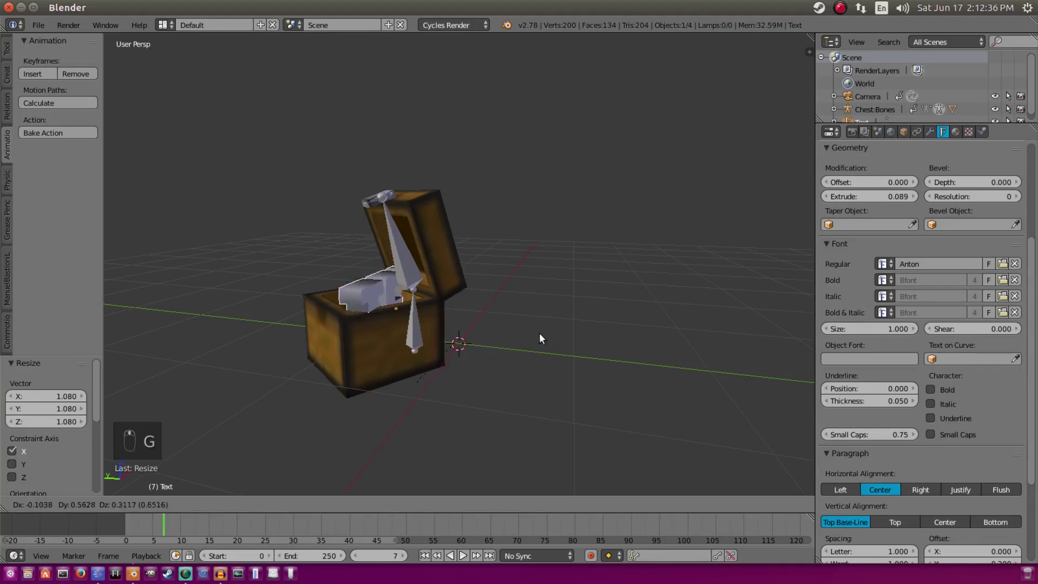
click(532, 341)
mouse_move(531, 341)
middle_down()
mouse_move(492, 359)
mouse_move(519, 331)
middle_up()
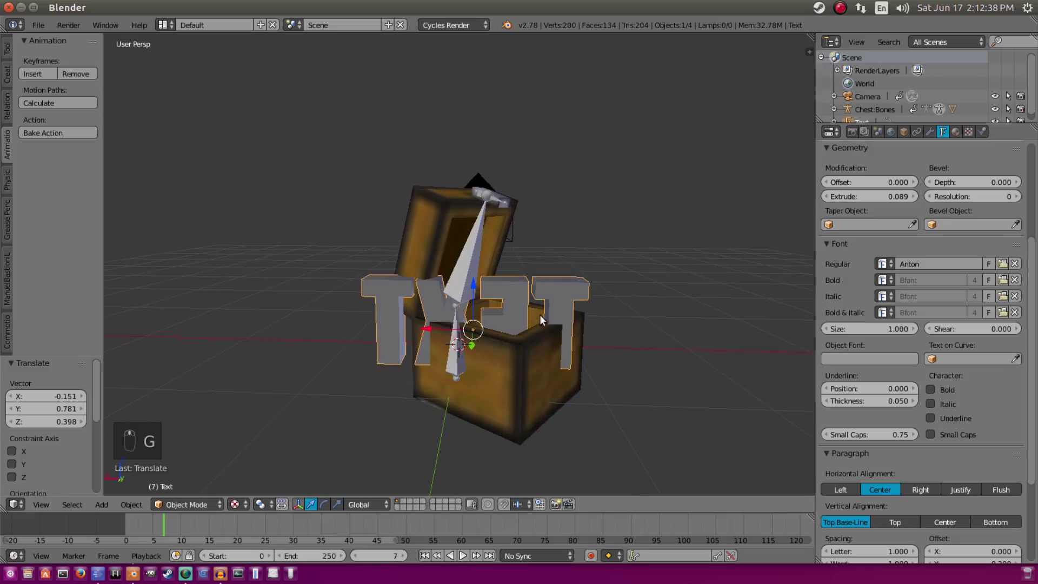
key(g)
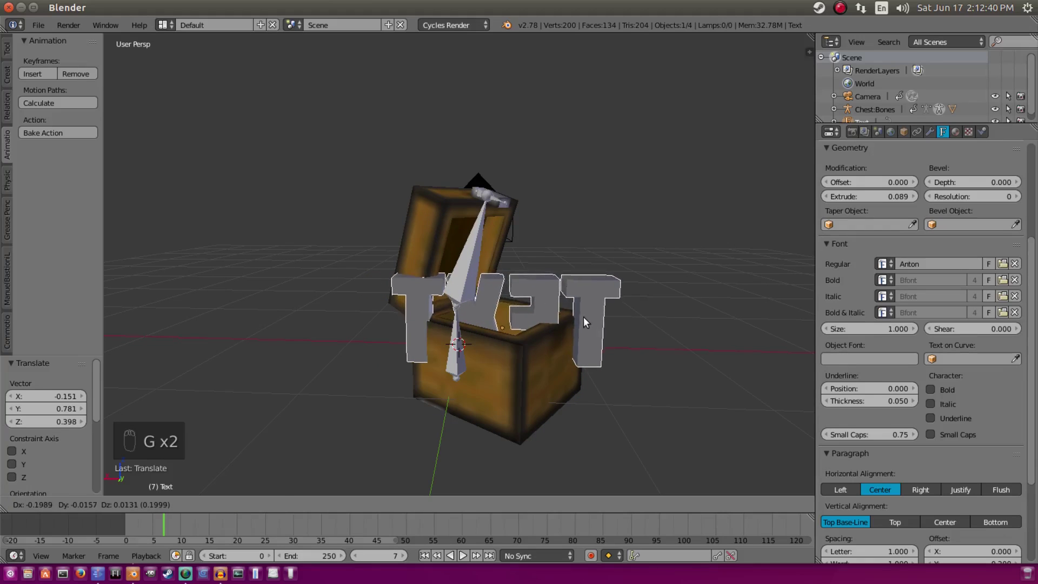
click(580, 316)
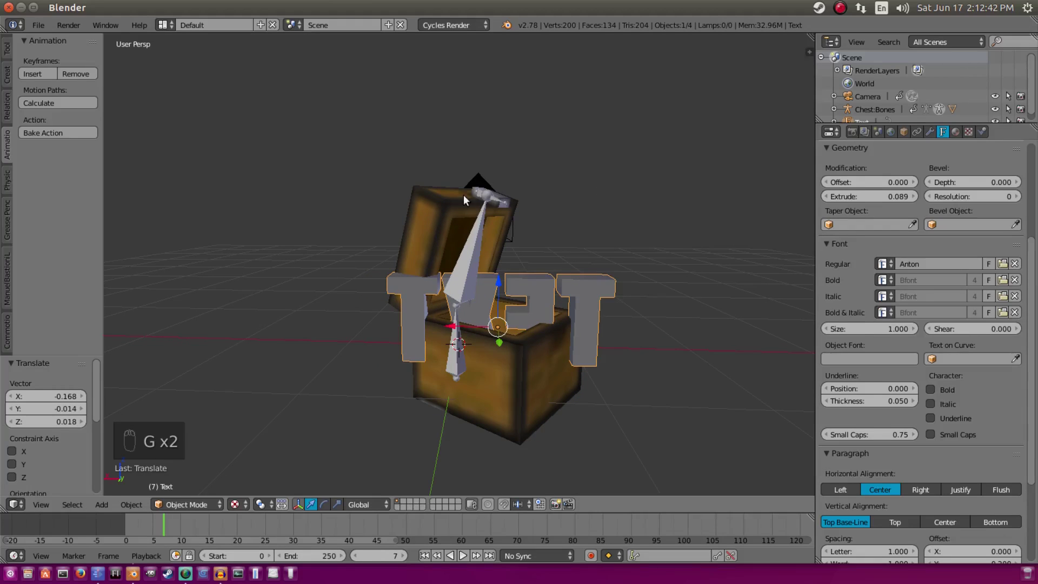
Step: Key the TEXT's location at frame 7, then raise it high above the chest and key it at frame 10
key(i)
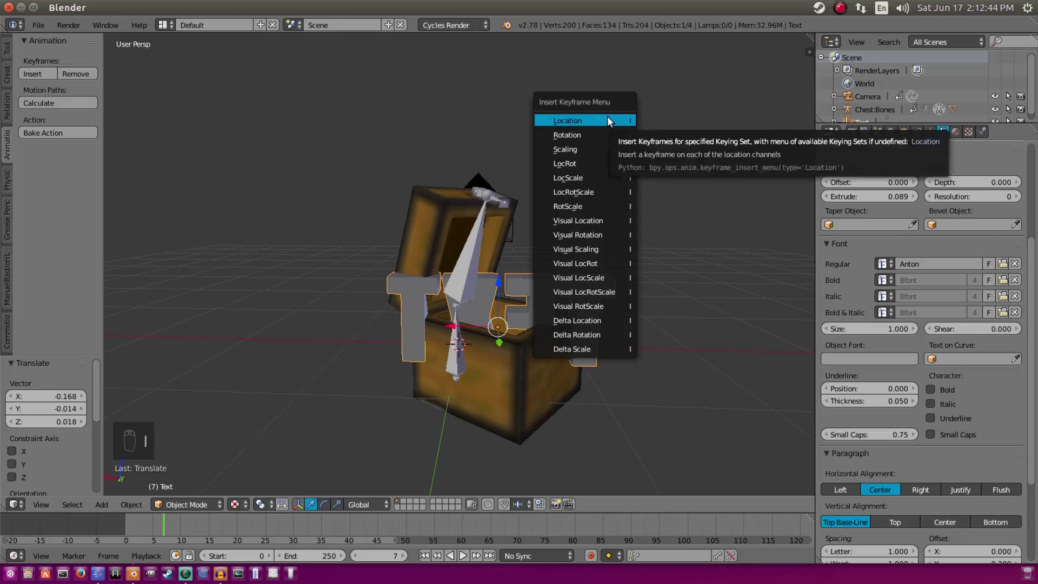
click(607, 116)
key(Right)
key(Right)
key(Right)
key(Right)
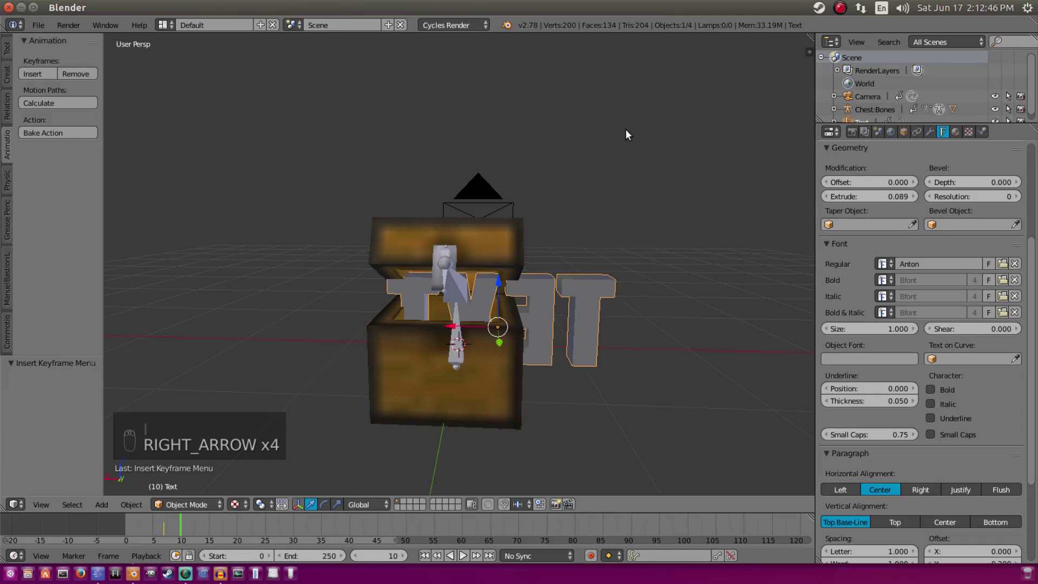
key(KP_0)
scroll(586, 227, down, 3)
key(g)
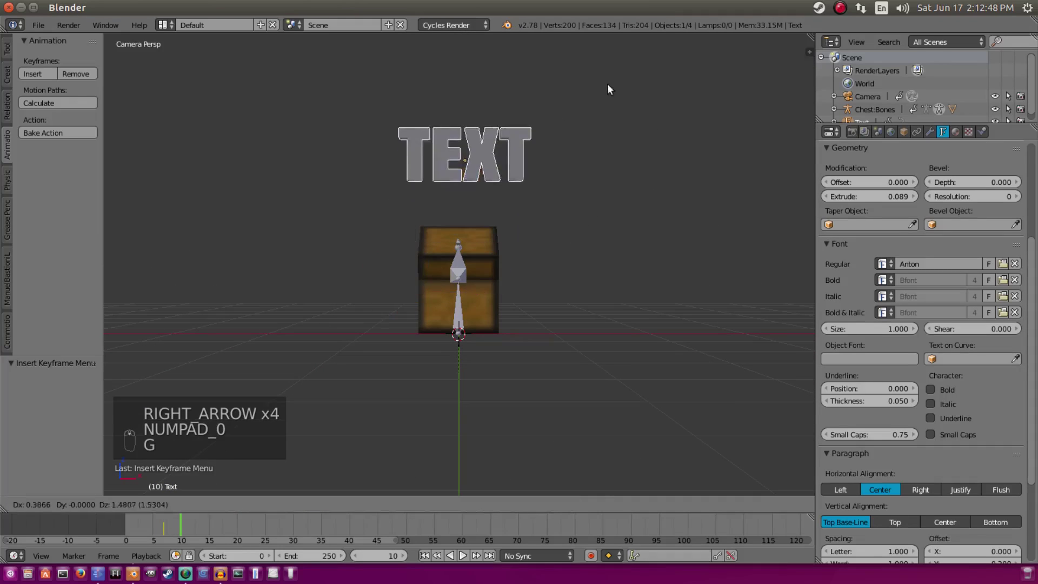
click(602, 121)
scroll(559, 200, down, 4)
scroll(566, 176, up, 1)
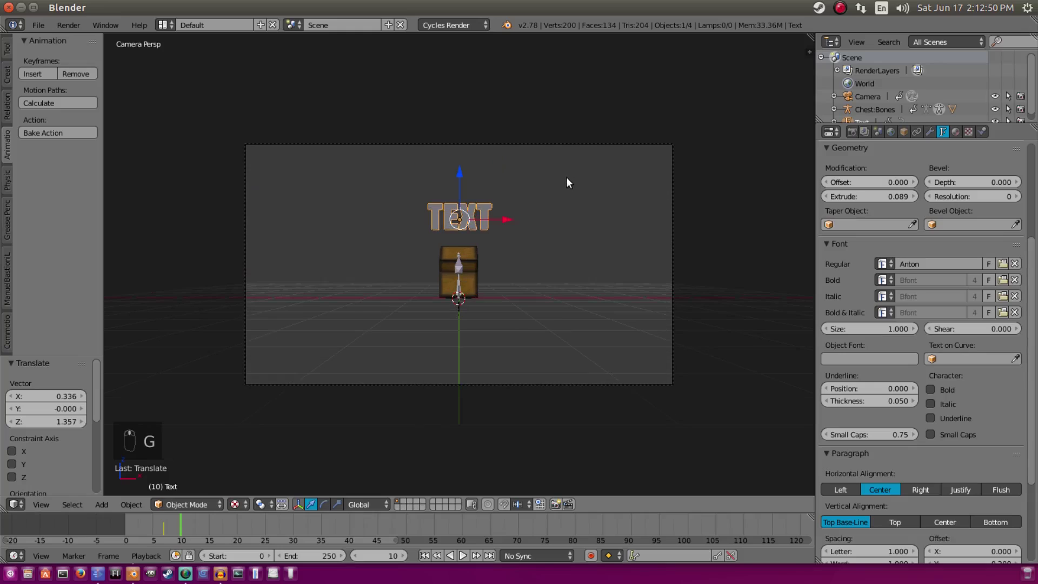
key(i)
click(566, 164)
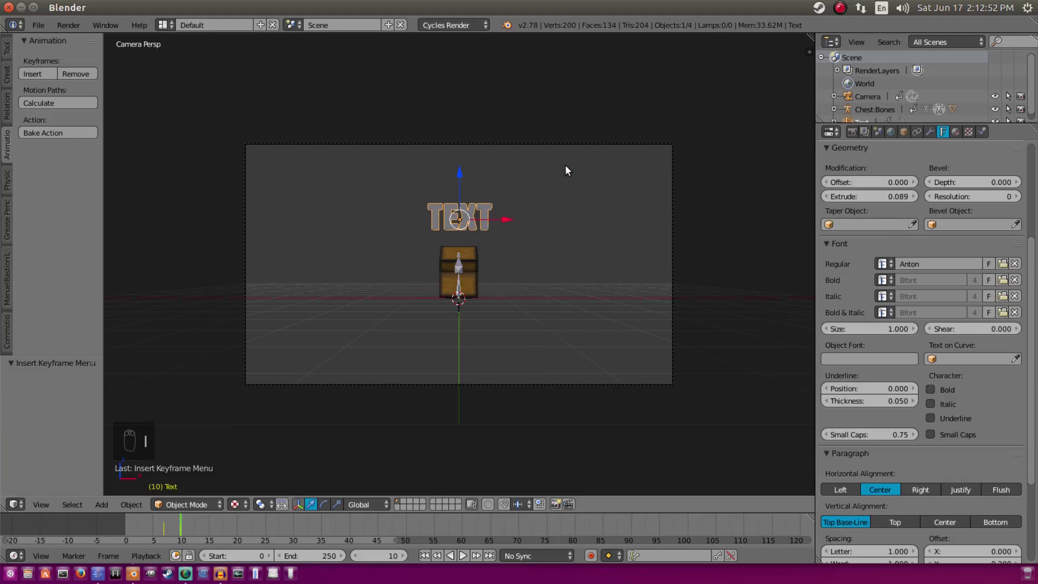
Step: At frame 15, lower the TEXT on Z to just above the chest, nudge it along X, and key its location
key(Right)
key(Right)
key(Right)
key(Right)
key(Right)
key(Right)
key(Right)
key(Right)
key(Right)
key(Right)
key(Left)
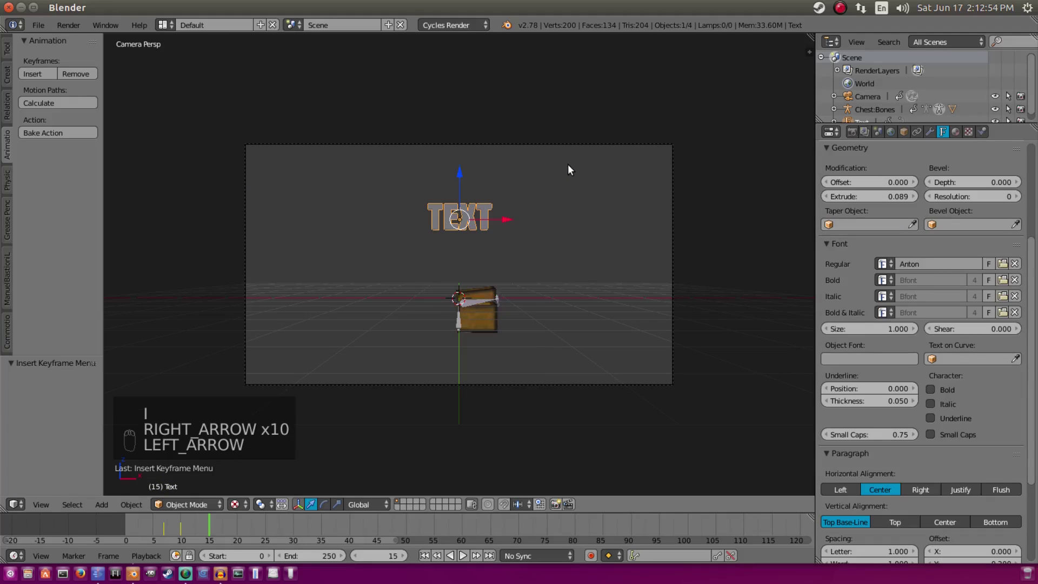
key(g)
key(z)
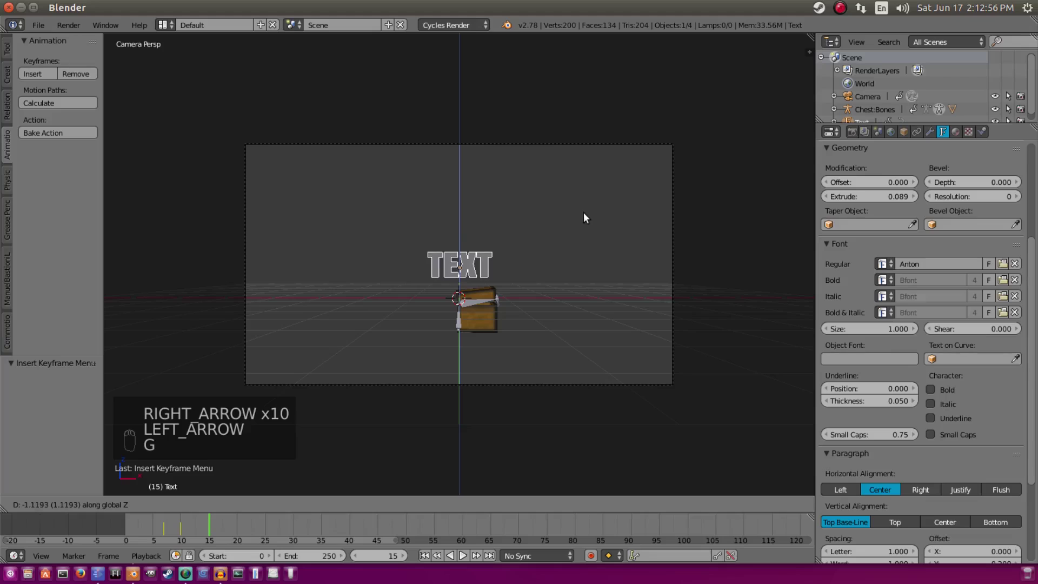
click(587, 213)
key(g)
key(x)
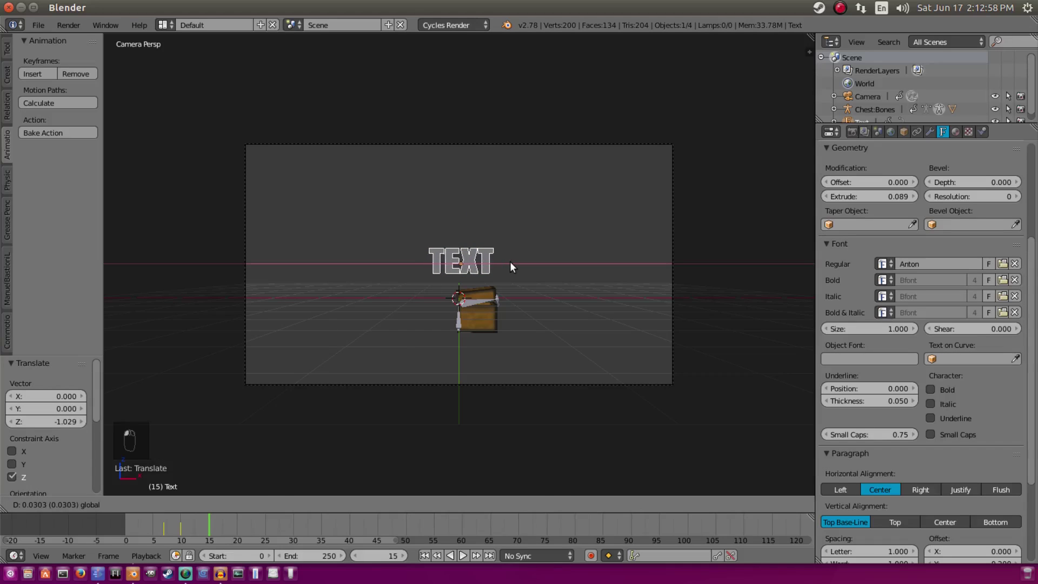
click(510, 261)
key(i)
click(551, 99)
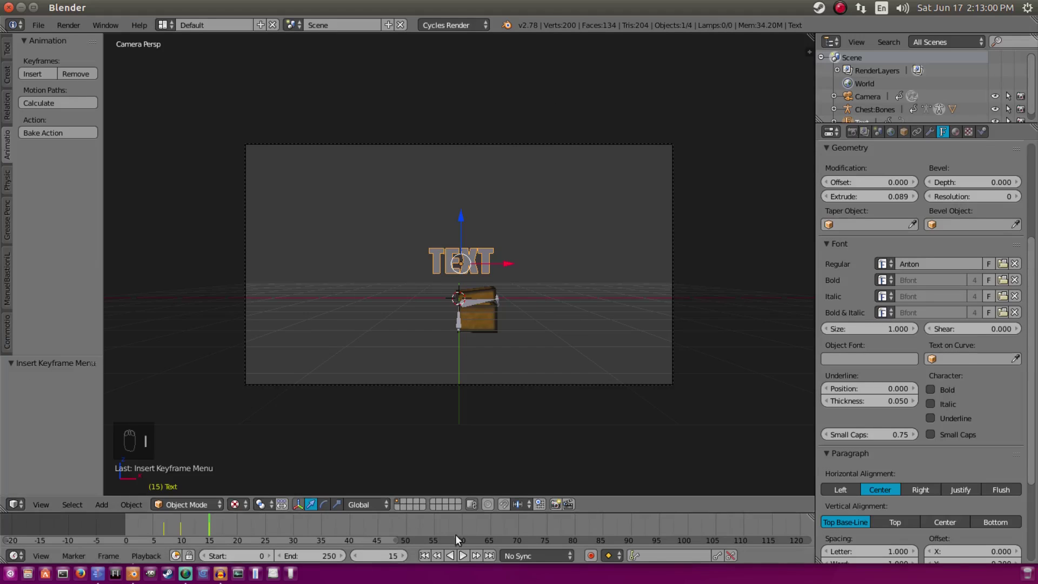
Step: Play the animation from the start, scrub to frame 8, and orbit to view the text from behind
click(450, 554)
click(463, 555)
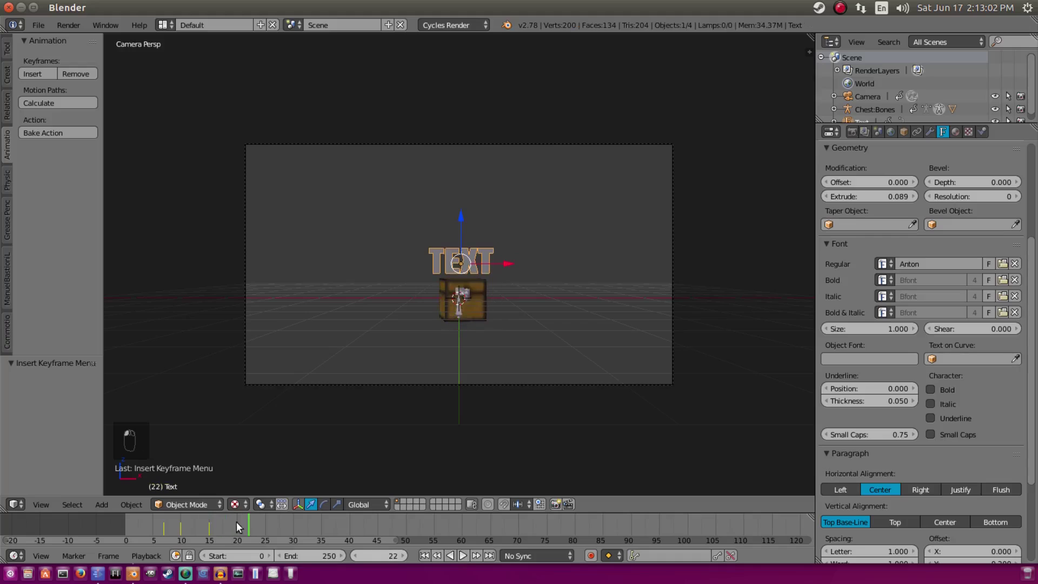
click(161, 526)
drag(161, 526, 170, 528)
middle_drag(366, 307, 652, 331)
scroll(321, 310, up, 6)
middle_drag(321, 311, 488, 292)
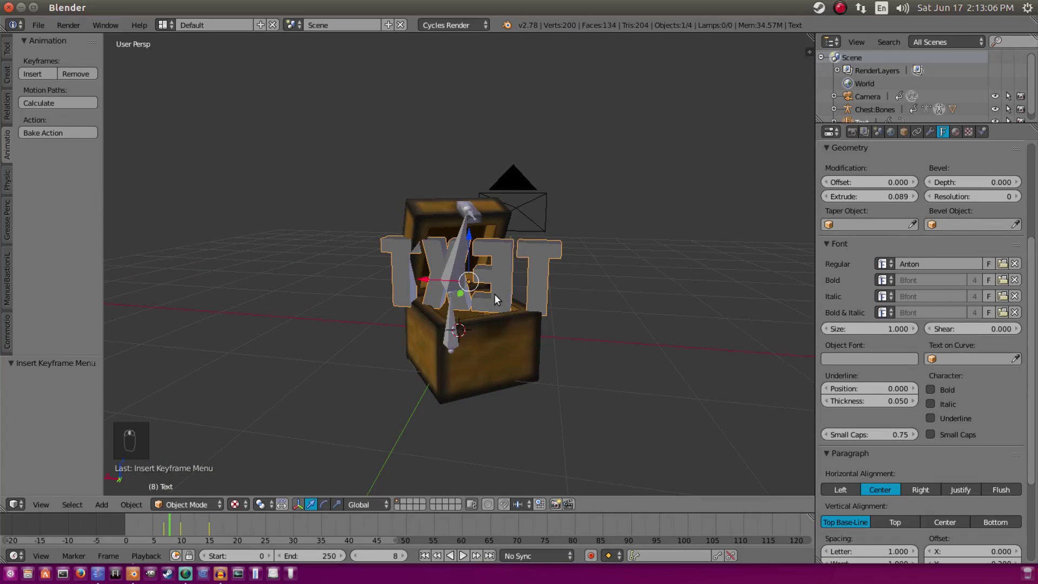
Step: Scale the TEXT to zero at frame 7 and key it, then undo the attempt
key(Left)
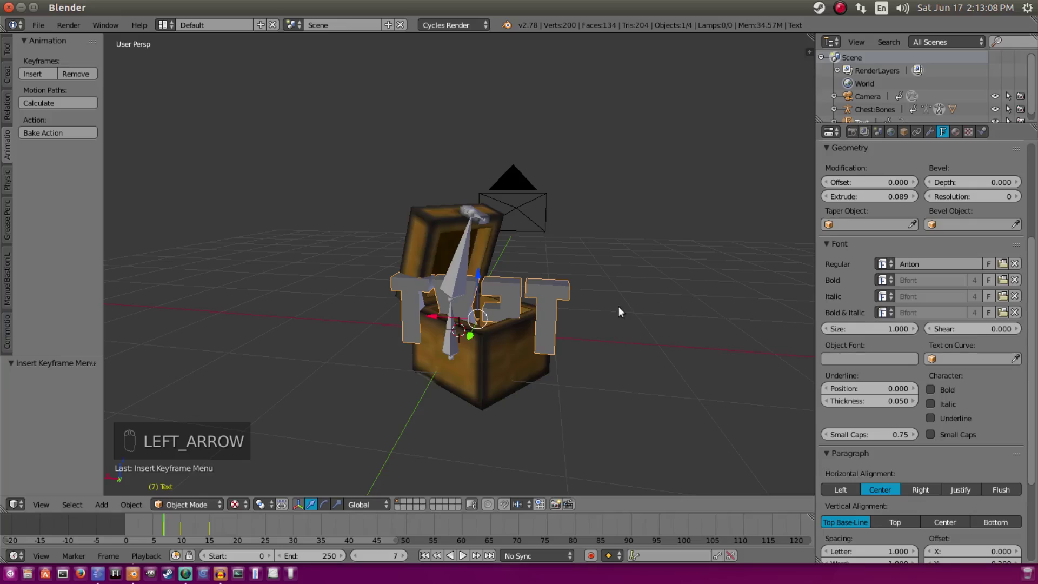
key(s)
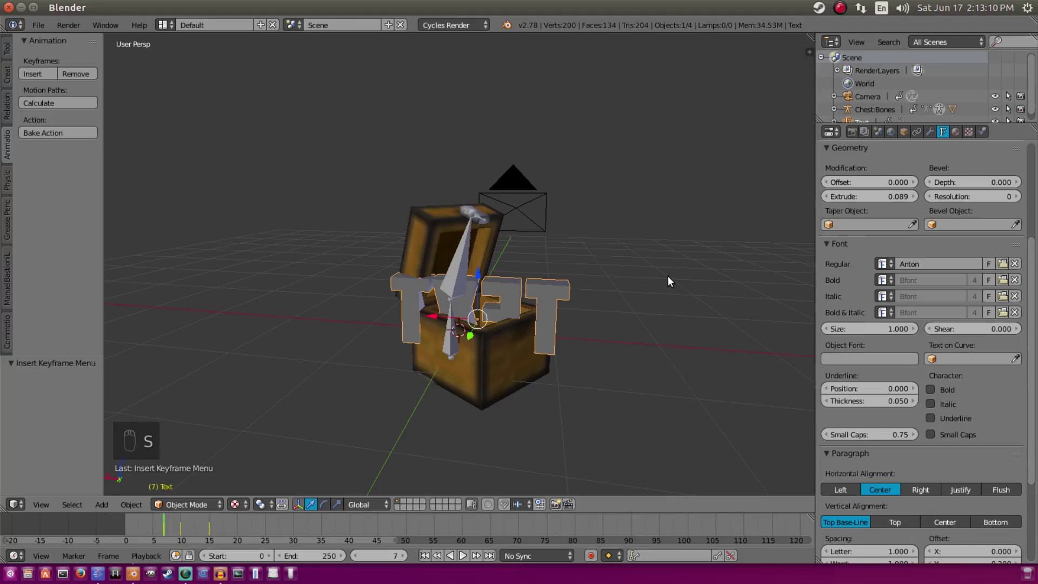
key(s)
key(0)
key(Return)
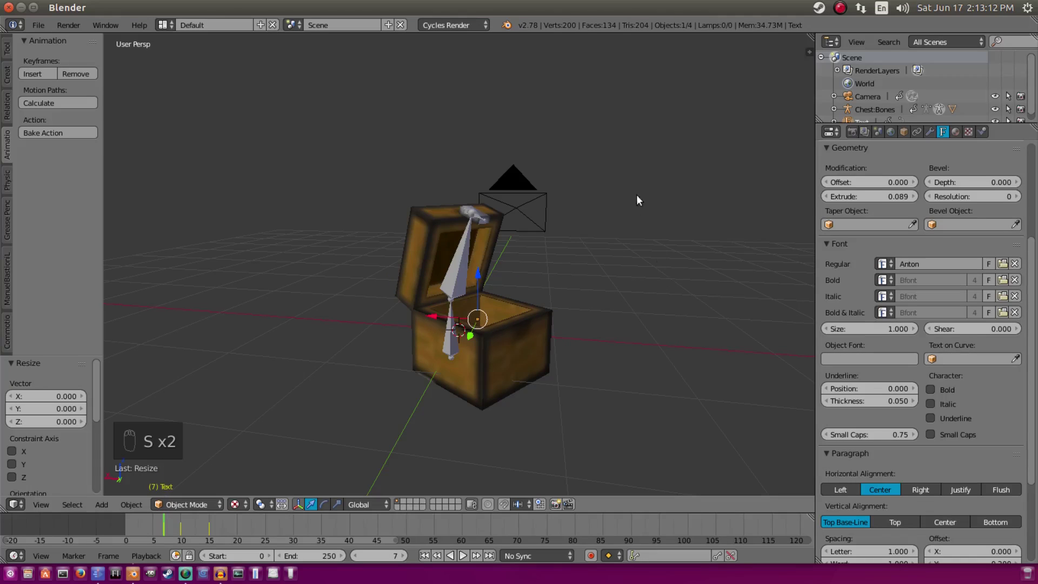
key(i)
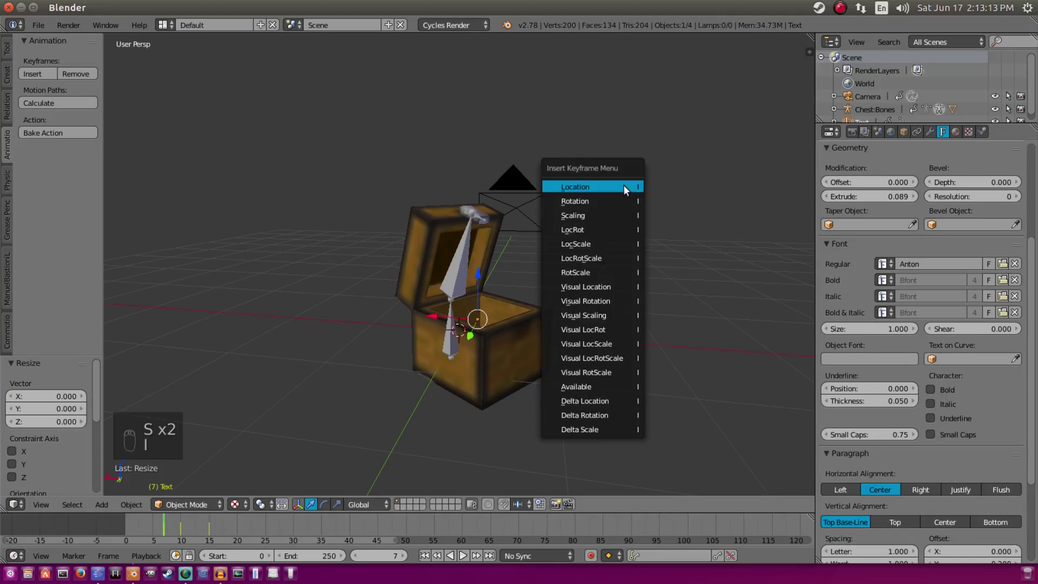
click(620, 216)
key(Right)
key(Right)
key(Right)
key(Right)
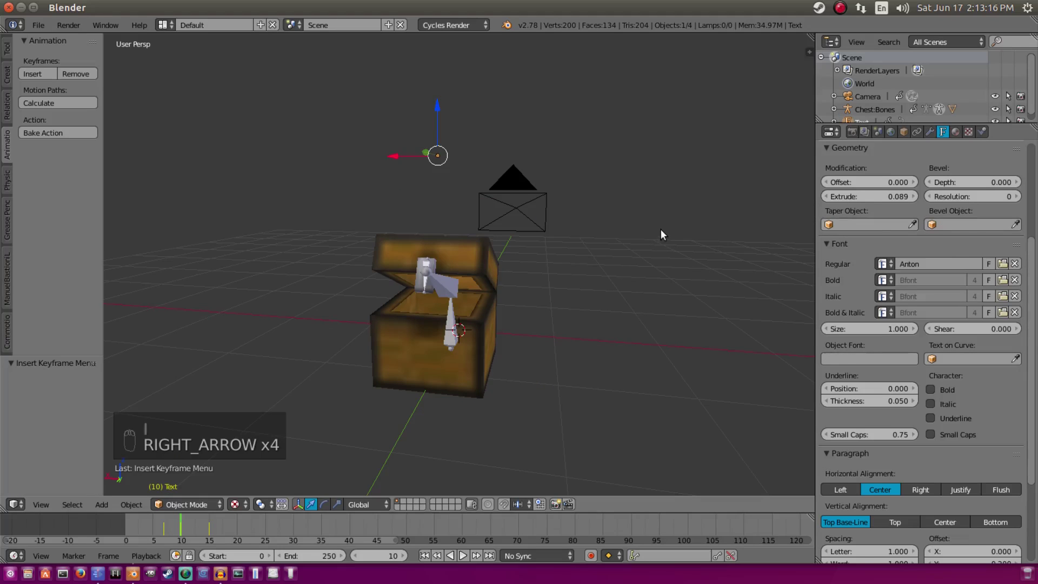
key(ctrl+z)
key(ctrl+z)
key(ctrl+z)
key(ctrl+z)
Step: Key the TEXT's full scale at frame 10
key(Right)
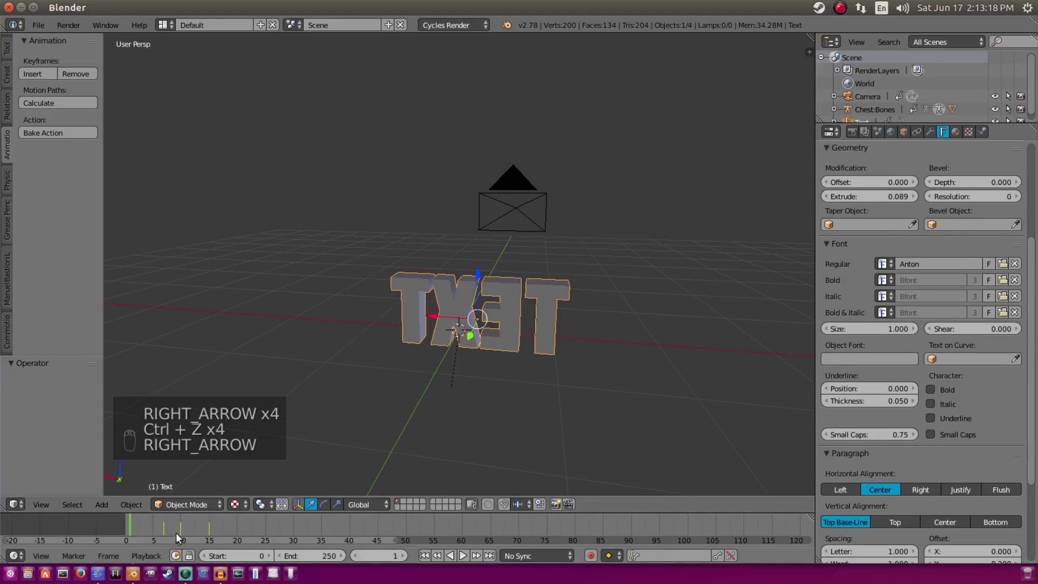
click(181, 521)
key(i)
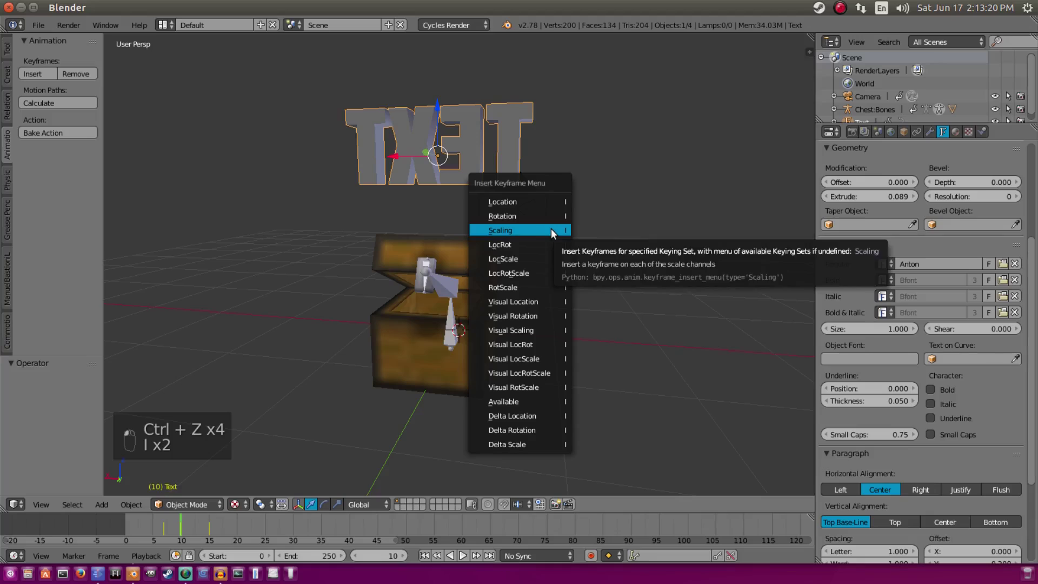
click(550, 228)
Step: At frame 7, scale the TEXT to 0 and key its Scaling
key(Left)
key(Left)
key(Left)
key(Right)
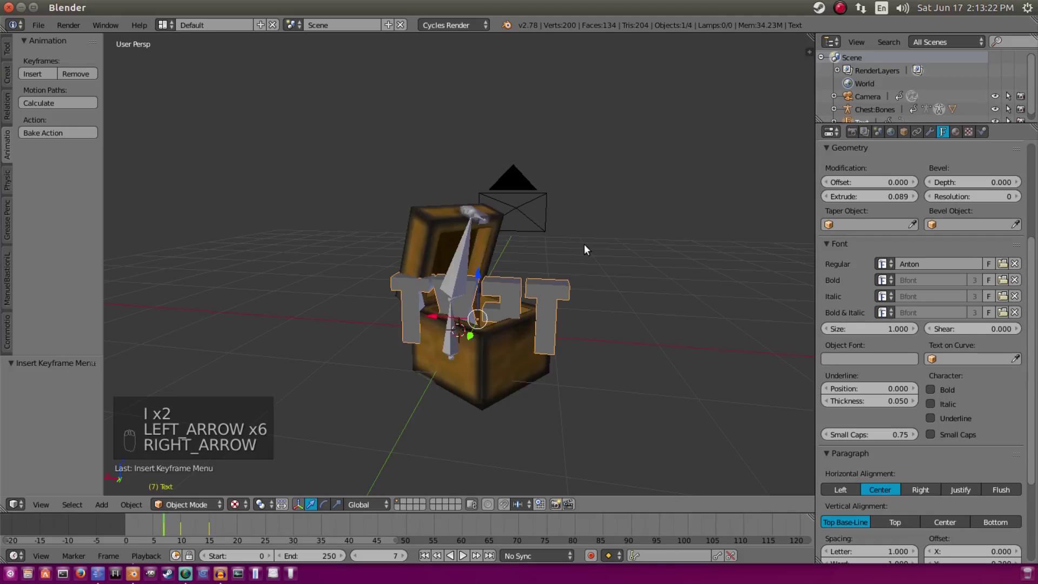
key(s)
key(0)
key(Return)
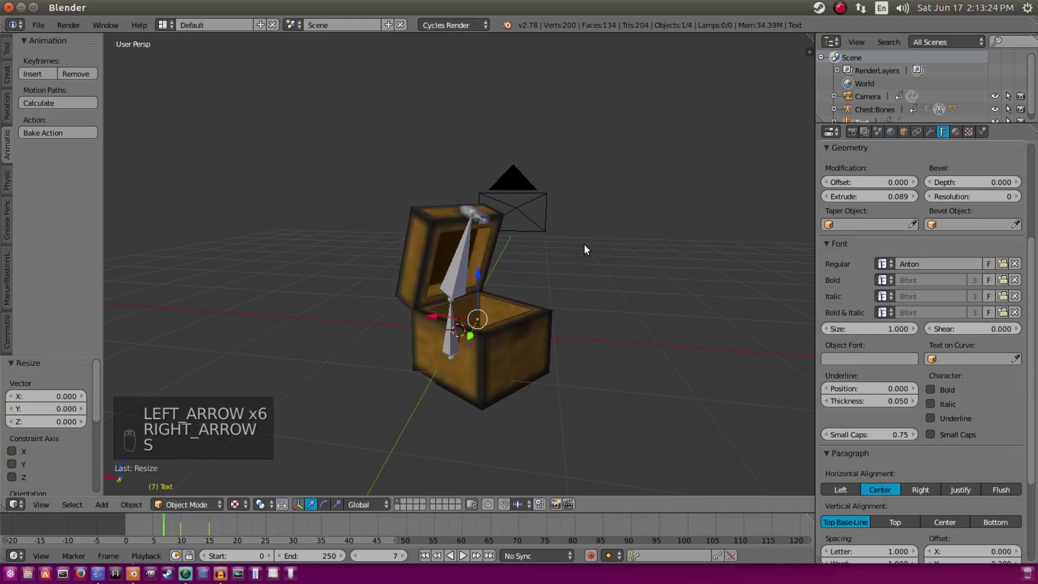
key(i)
click(584, 244)
Step: Step through frames 10 to 14 in camera view, then return to frame 0
key(Right)
key(Right)
key(Right)
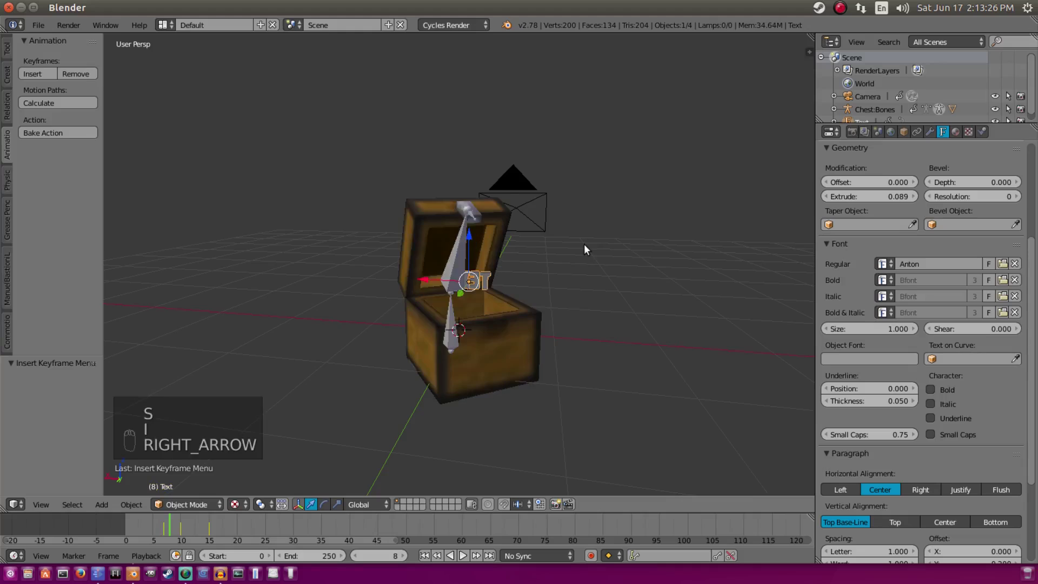
key(Right)
key(Right)
key(Right)
key(Right)
key(Right)
key(Right)
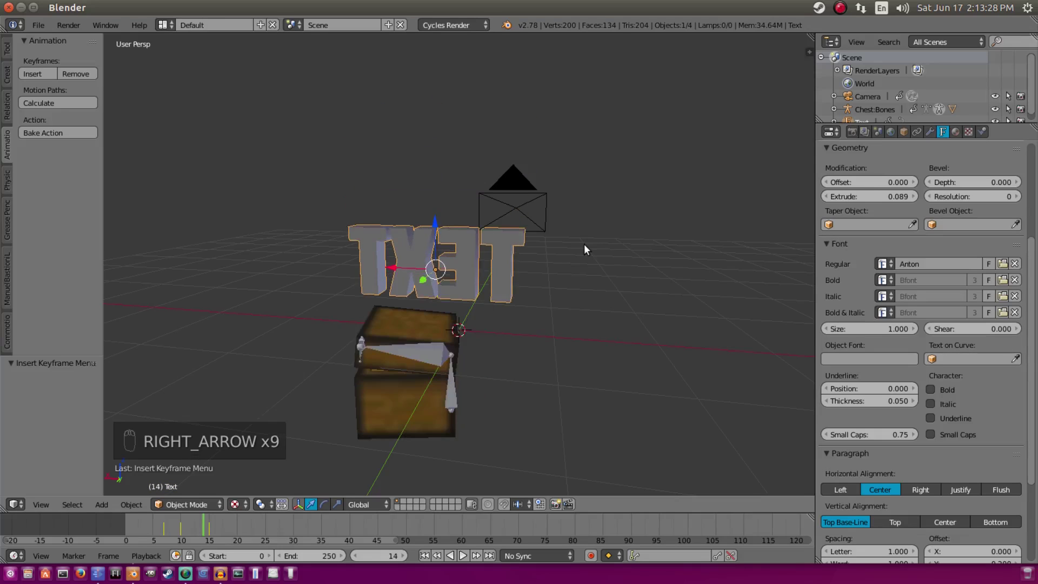
key(KP_0)
click(424, 556)
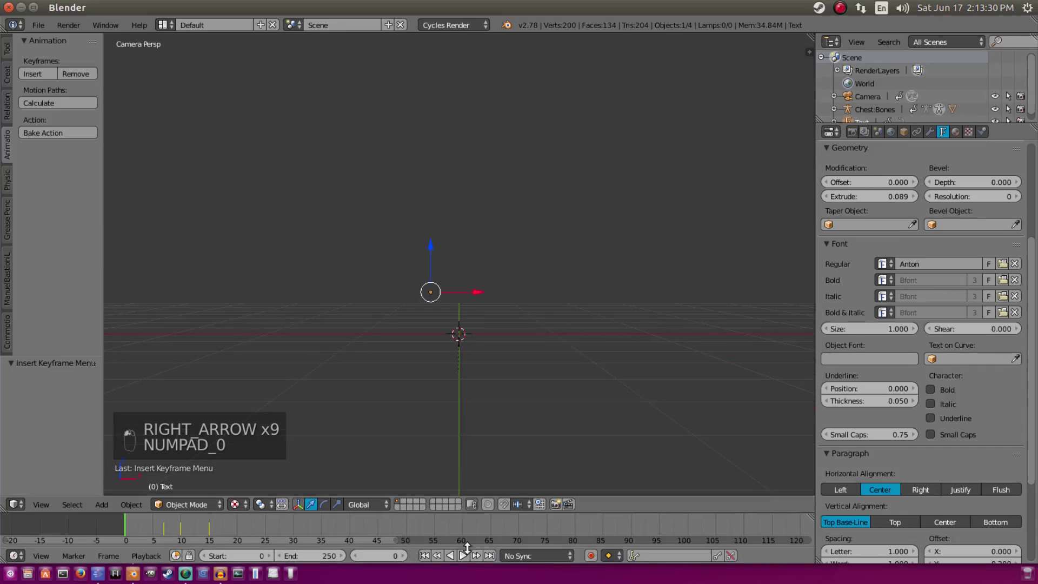
Step: Play and stop the animation, scrub to frame 8, orbit behind the chest, and step back to frame 7
click(463, 555)
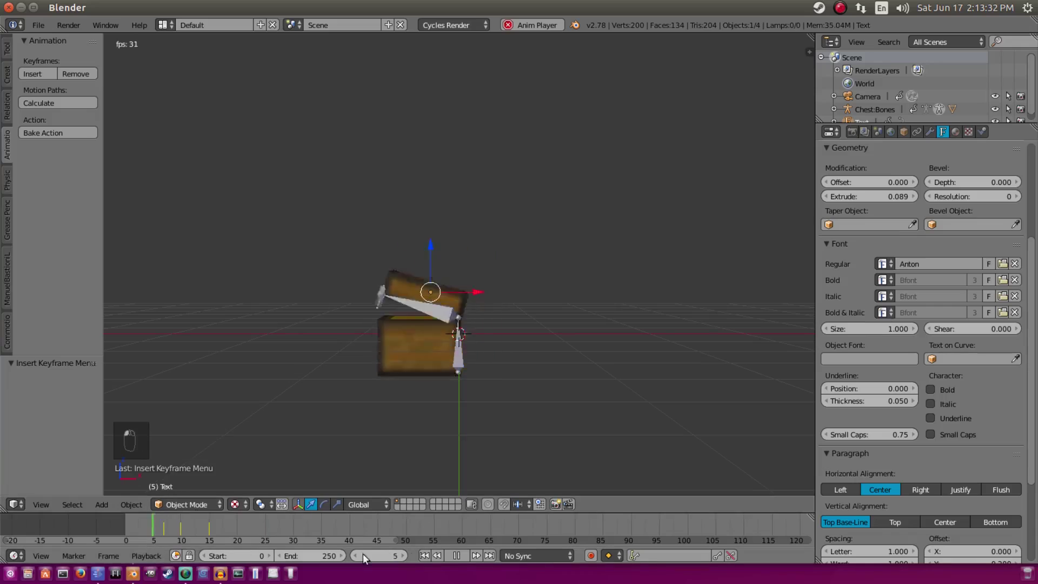
click(455, 556)
mouse_move(155, 527)
mouse_down()
mouse_move(184, 527)
mouse_move(169, 527)
mouse_up()
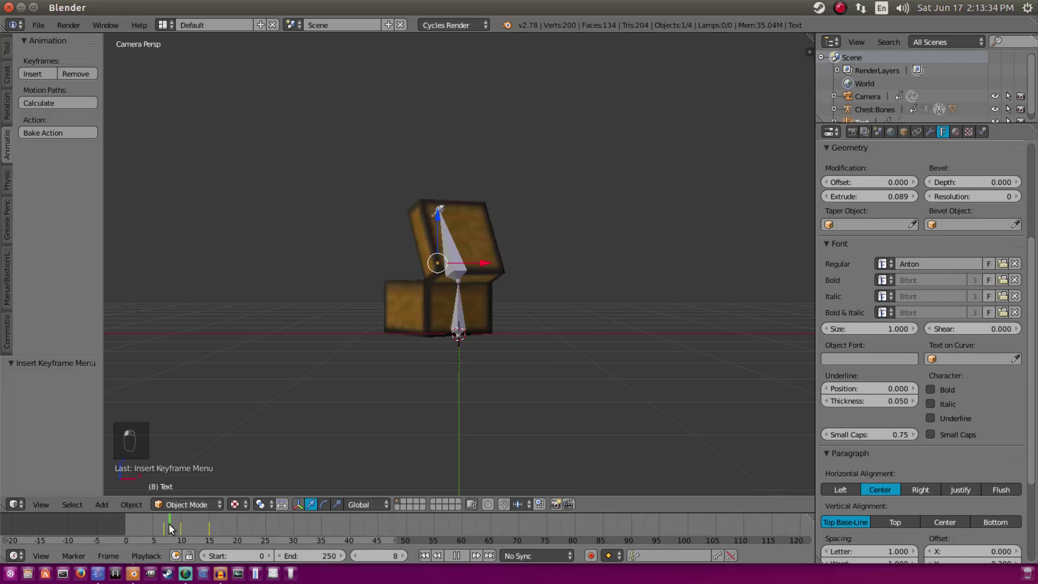
scroll(400, 297, up, 4)
middle_drag(400, 298, 498, 312)
scroll(446, 306, up, 4)
key(Left)
scroll(499, 312, up, 2)
Step: Move the TEXT vertically on Z and key its location at frame 7
key(g)
key(z)
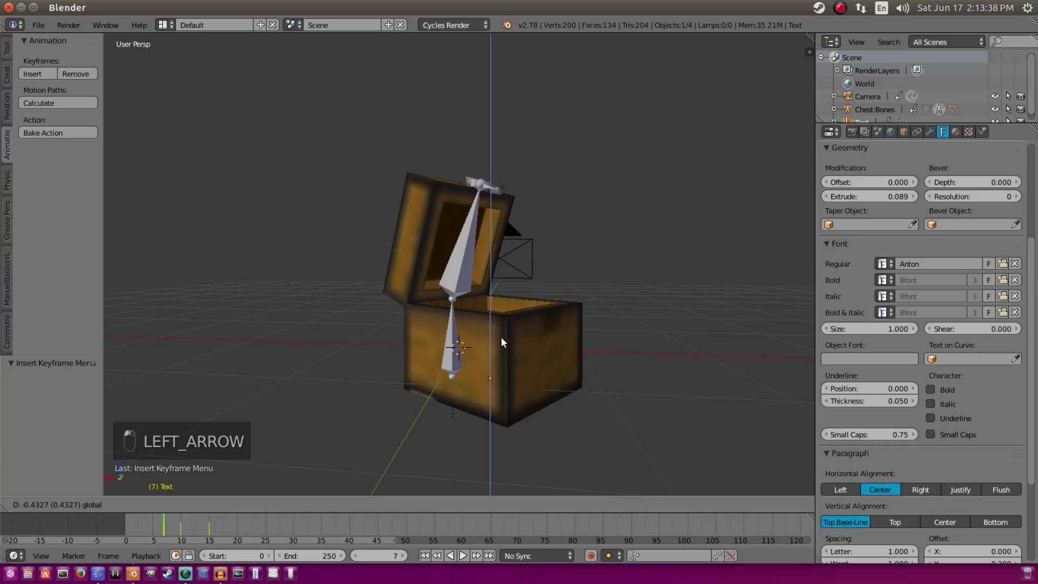
click(501, 339)
key(i)
click(497, 152)
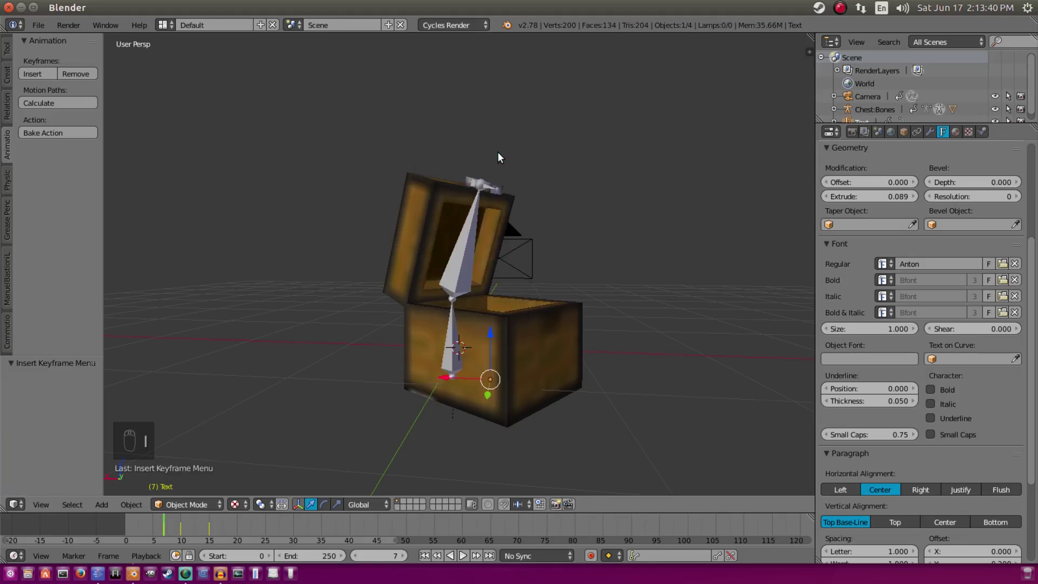
Step: At frame 9, move the TEXT along its Y axis and key its location
key(Right)
middle_drag(587, 200, 308, 215)
key(Right)
key(KP_0)
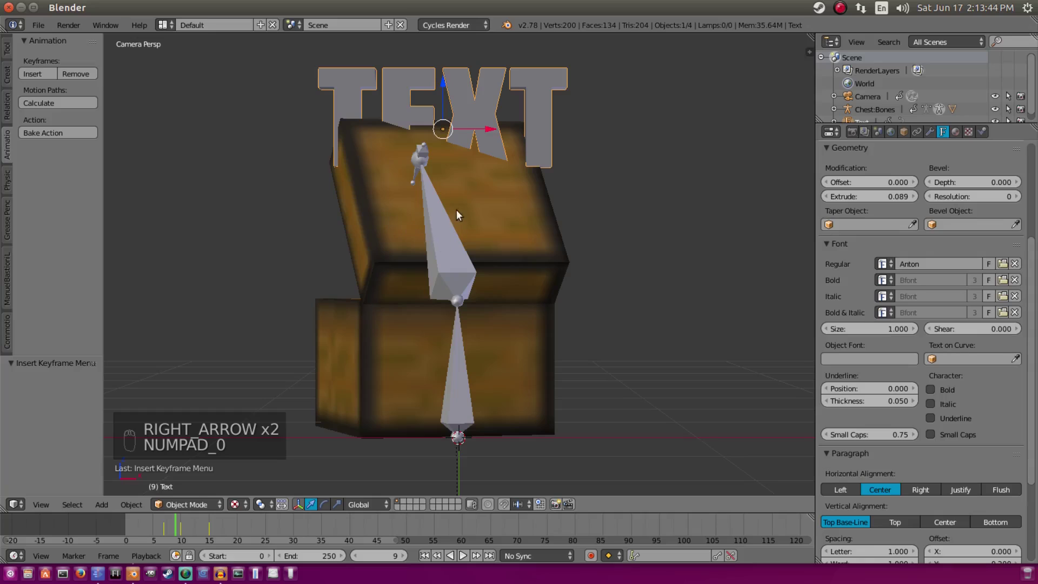
middle_drag(456, 210, 645, 224)
scroll(394, 235, up, 4)
middle_drag(397, 210, 351, 223)
drag(351, 223, 315, 223)
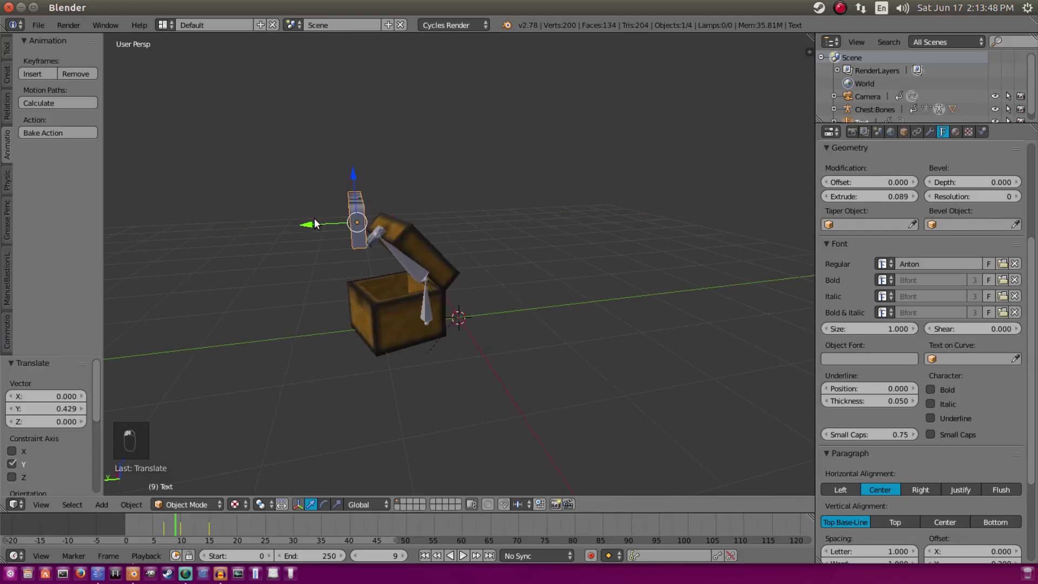
key(i)
click(540, 124)
Step: Step back and forth around frame 10 in camera view to check the rise
key(Left)
key(Left)
key(Left)
key(Right)
key(Right)
key(Right)
key(Right)
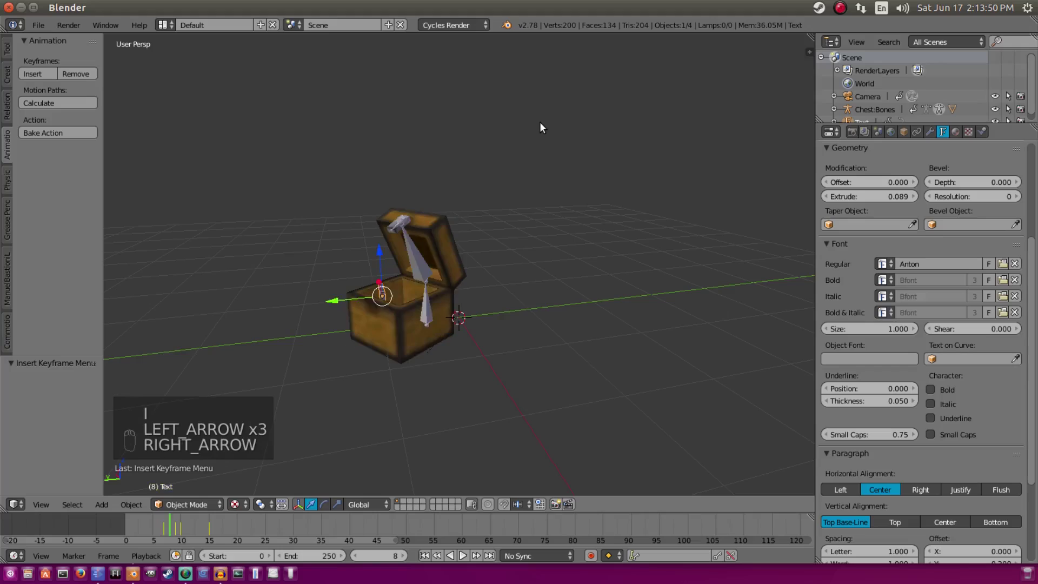
key(Right)
key(Right)
key(Right)
key(KP_0)
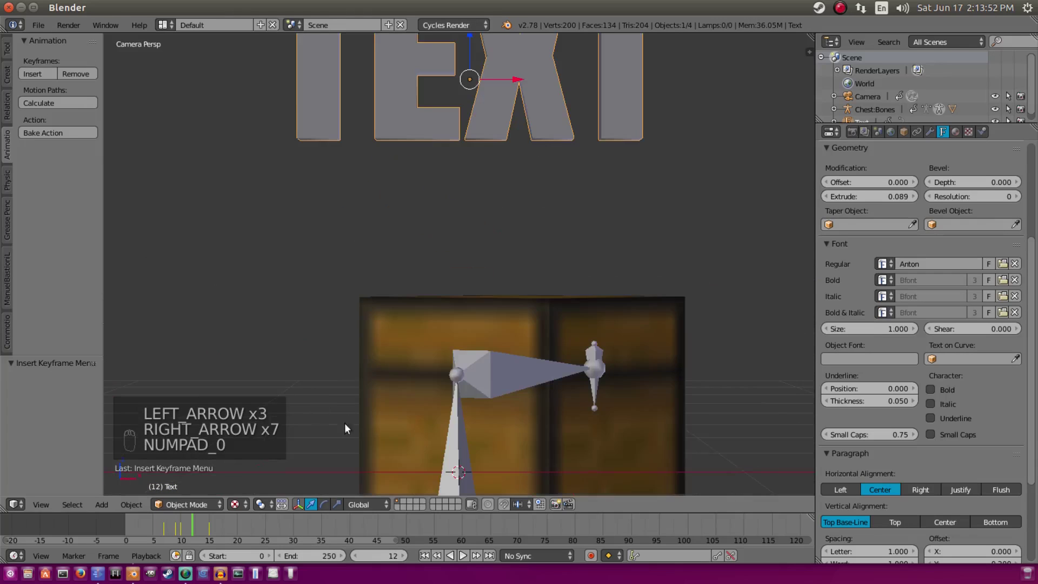
key(Left)
key(Left)
key(Left)
key(Left)
key(Left)
key(Left)
key(Left)
key(Right)
key(Right)
key(Right)
key(Right)
key(Right)
key(Right)
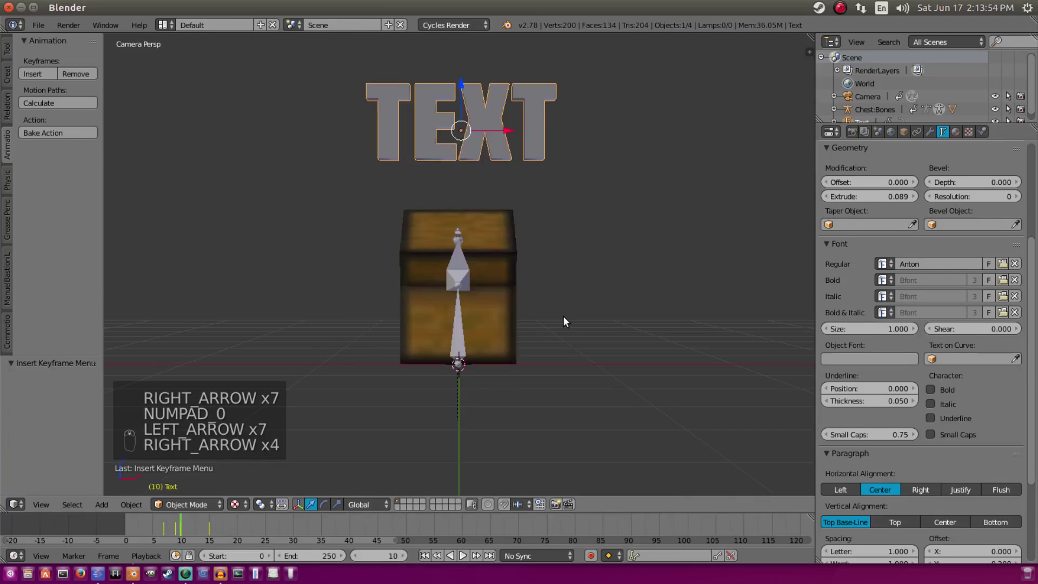
key(Right)
key(Left)
key(Left)
key(Left)
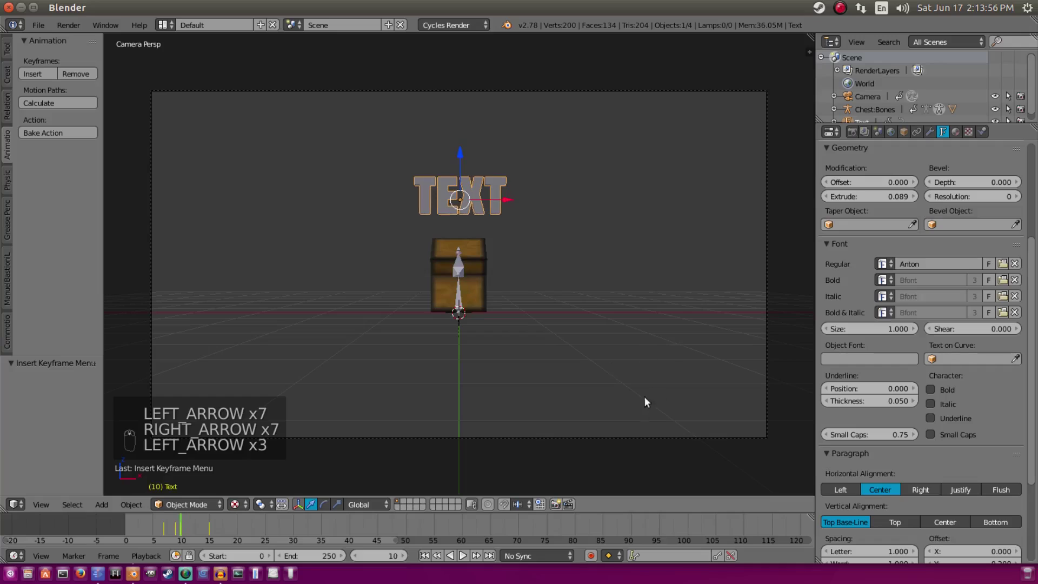
key(Left)
key(Right)
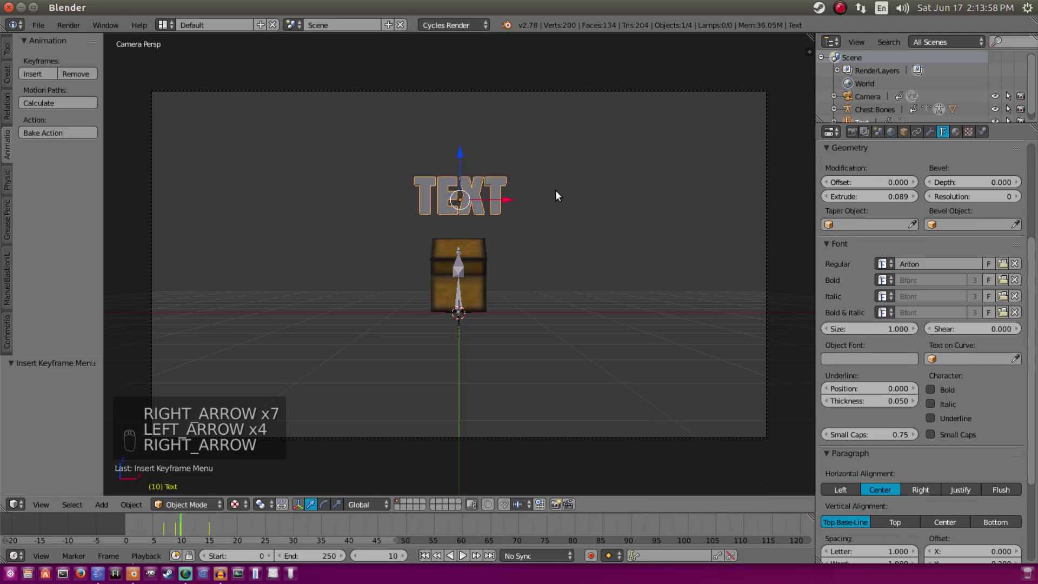
Step: Advance to frame 15 and insert a keyframe for the TEXT
key(Right)
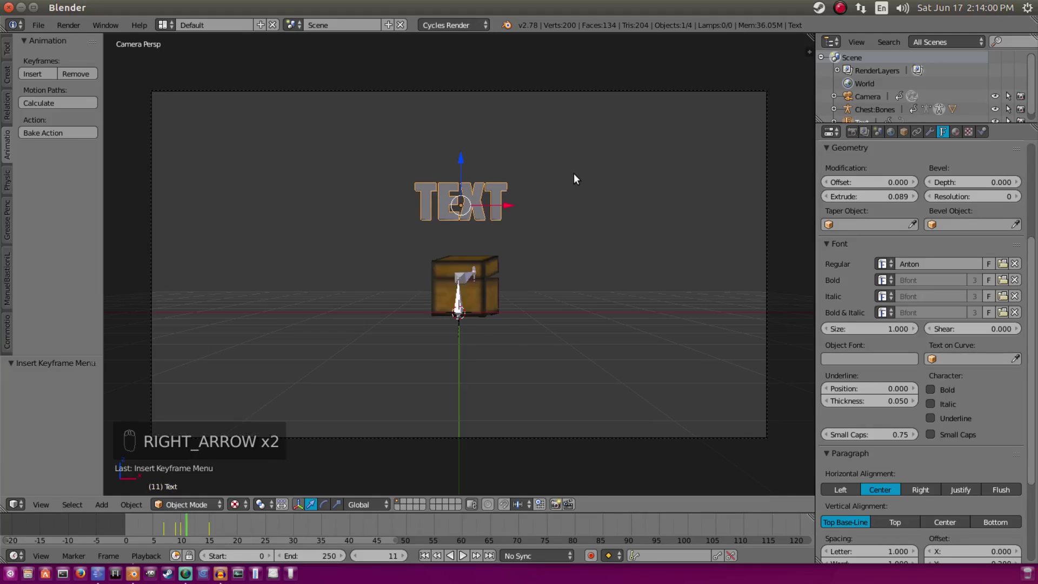
key(Right)
key(Right)
key(Right)
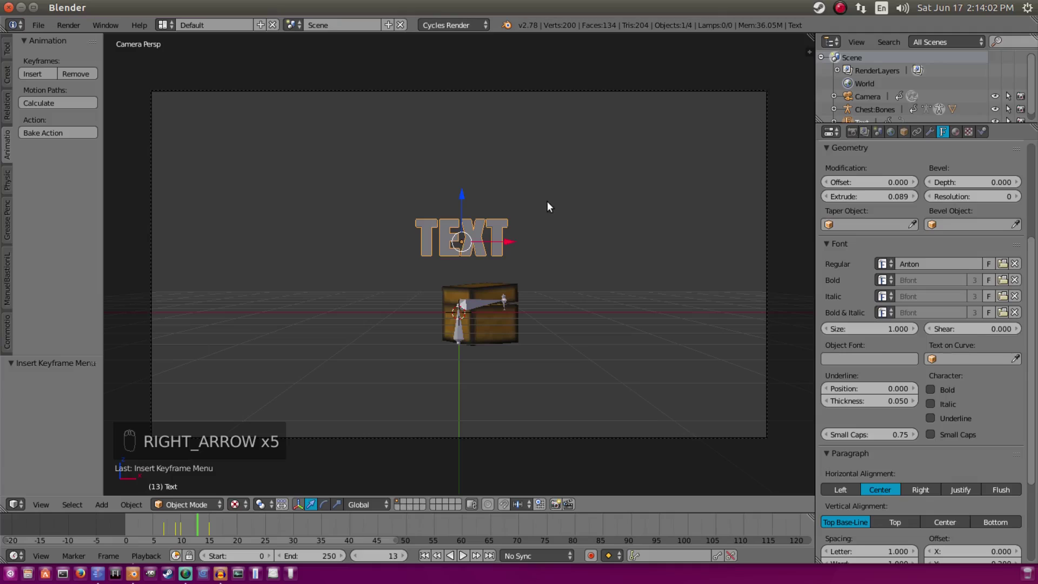
key(Right)
key(Right)
key(i)
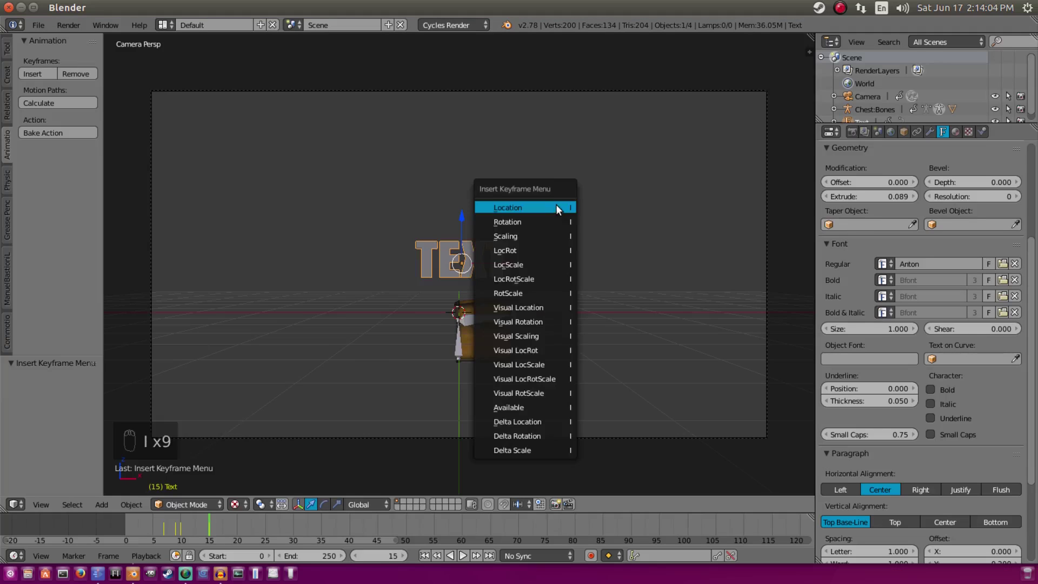
click(558, 234)
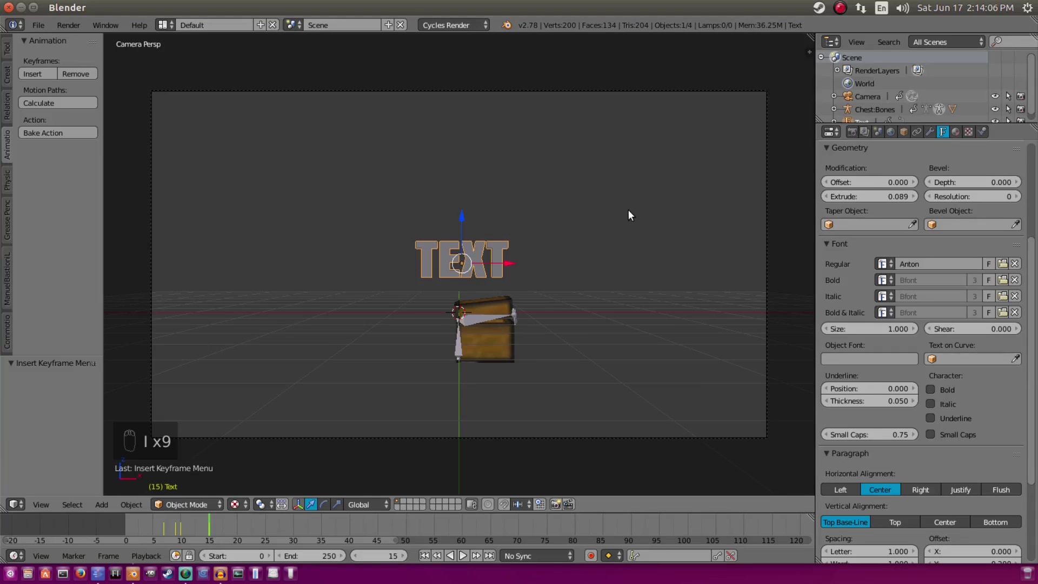
Step: At frame 13, scale the TEXT up to 1.214 and key its scale
key(Left)
key(Left)
key(Left)
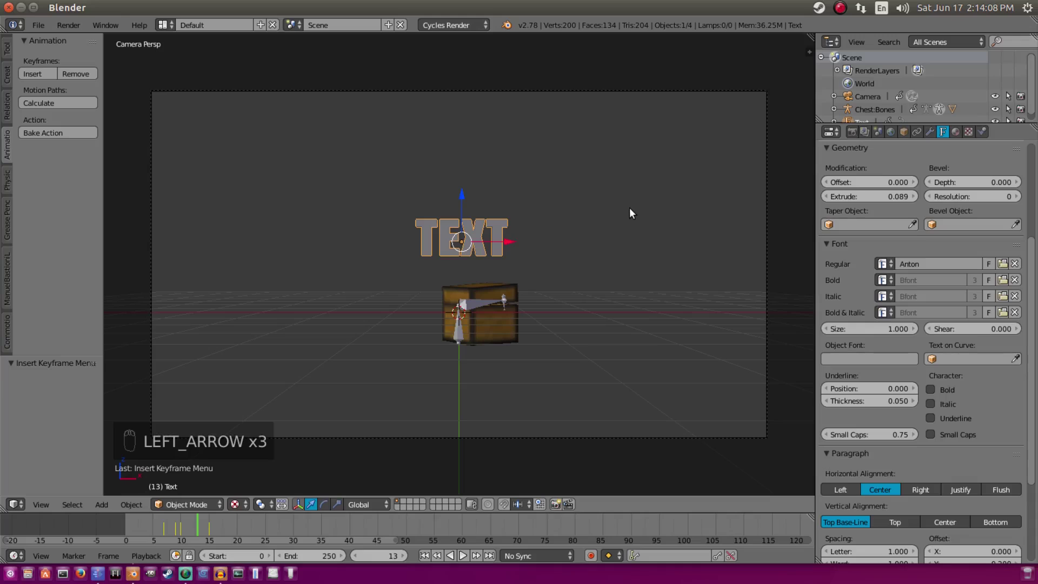
key(s)
click(665, 208)
key(i)
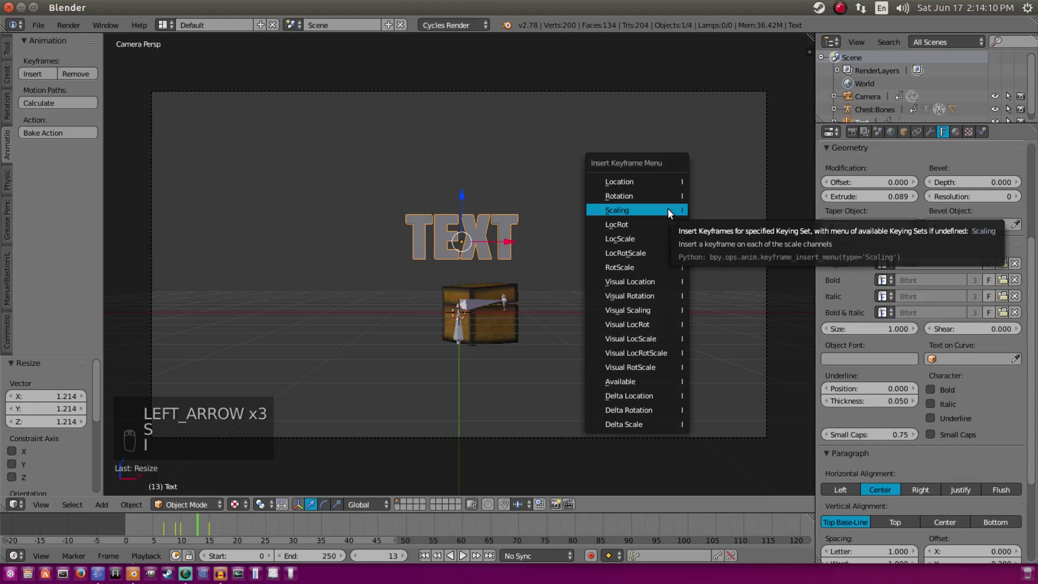
click(666, 208)
Step: Play the animation from the start, then stop it and scrub to a later frame
key(shift+Left)
click(463, 555)
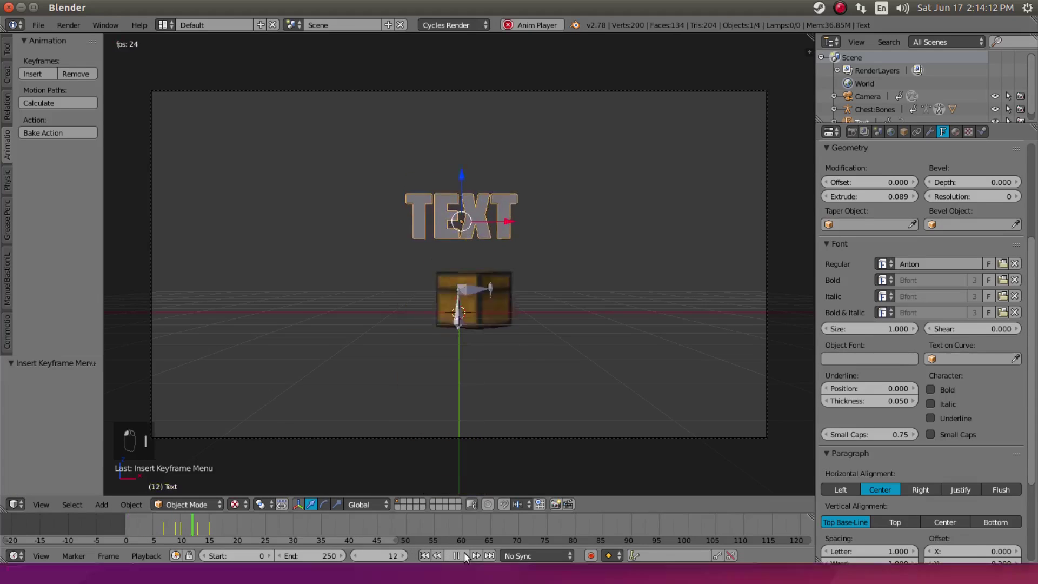
right_click(440, 438)
click(426, 555)
click(454, 554)
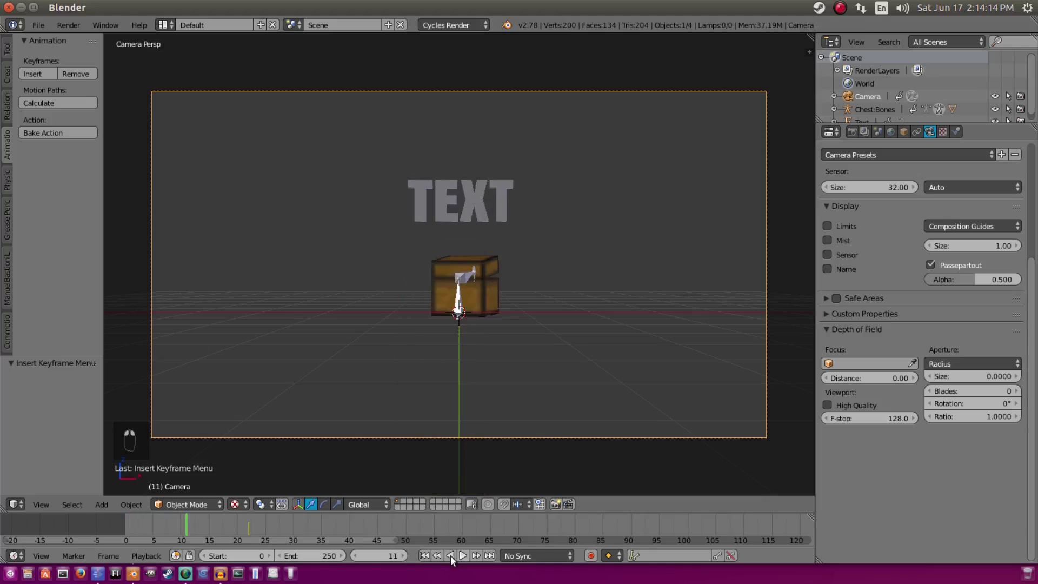
drag(215, 524, 228, 521)
click(196, 534)
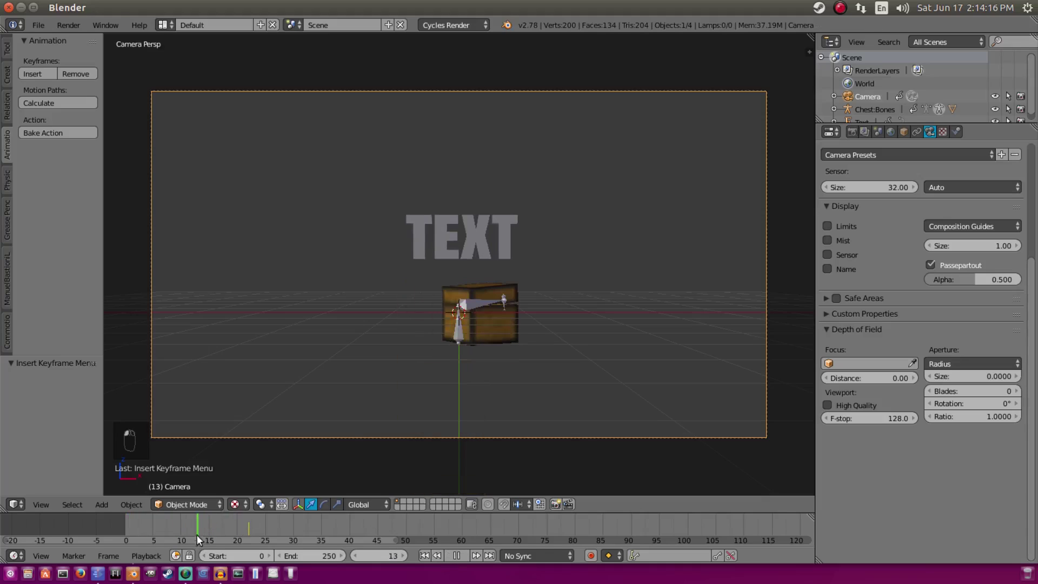
Step: Reselect the TEXT and key its location at frame 20
right_click(419, 259)
key(Right)
key(Right)
key(Right)
key(Right)
key(Left)
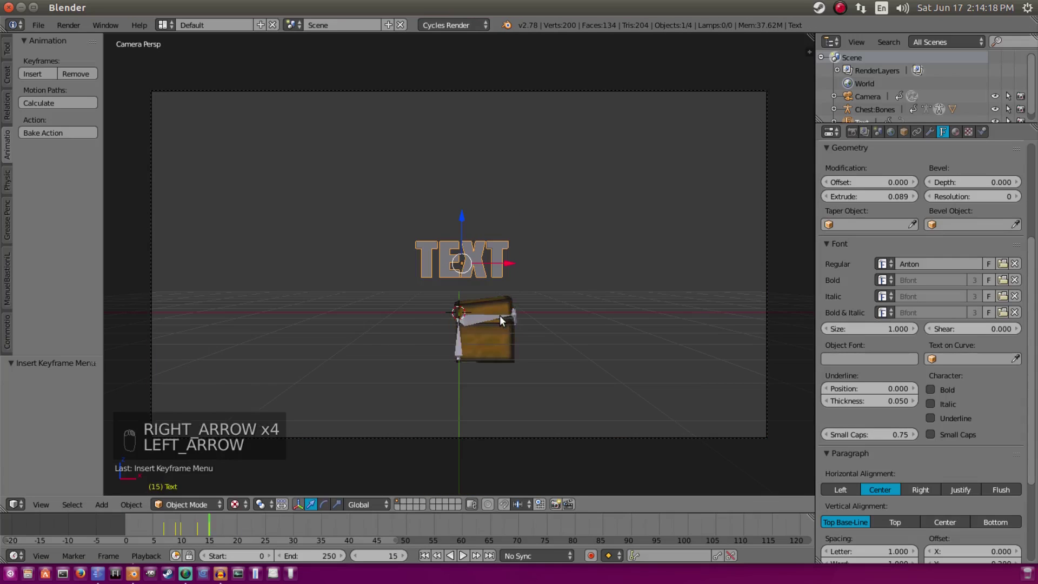
key(Right)
key(Right)
key(Right)
key(Right)
key(Right)
key(Right)
key(Right)
key(Right)
key(Right)
key(Left)
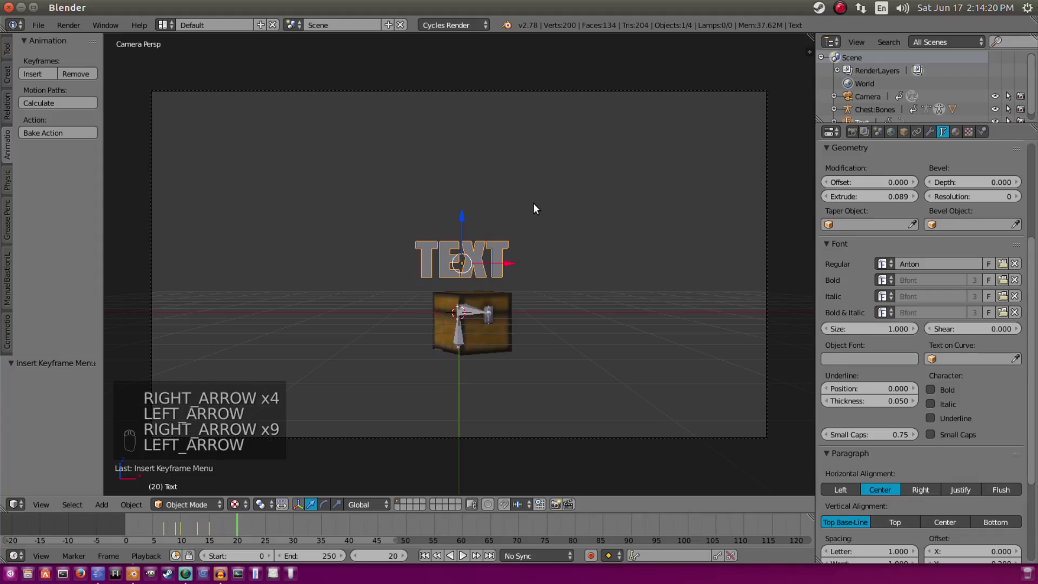
key(i)
click(531, 179)
Step: Remove the TEXT's keyframes at frame 15, then step to frame 19
click(207, 526)
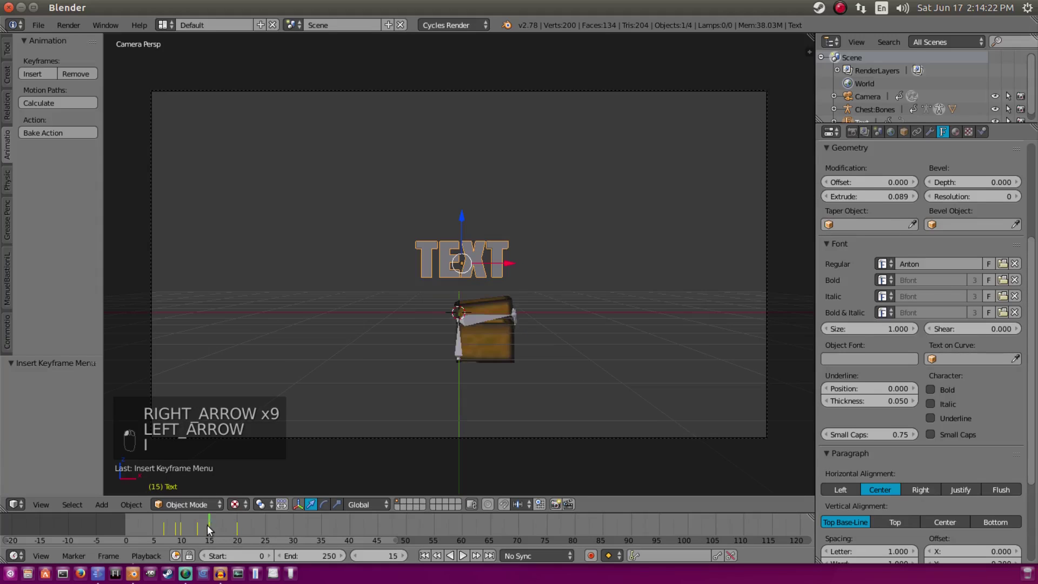
click(77, 73)
click(435, 555)
key(Right)
key(Right)
key(Right)
key(Right)
key(Right)
key(Right)
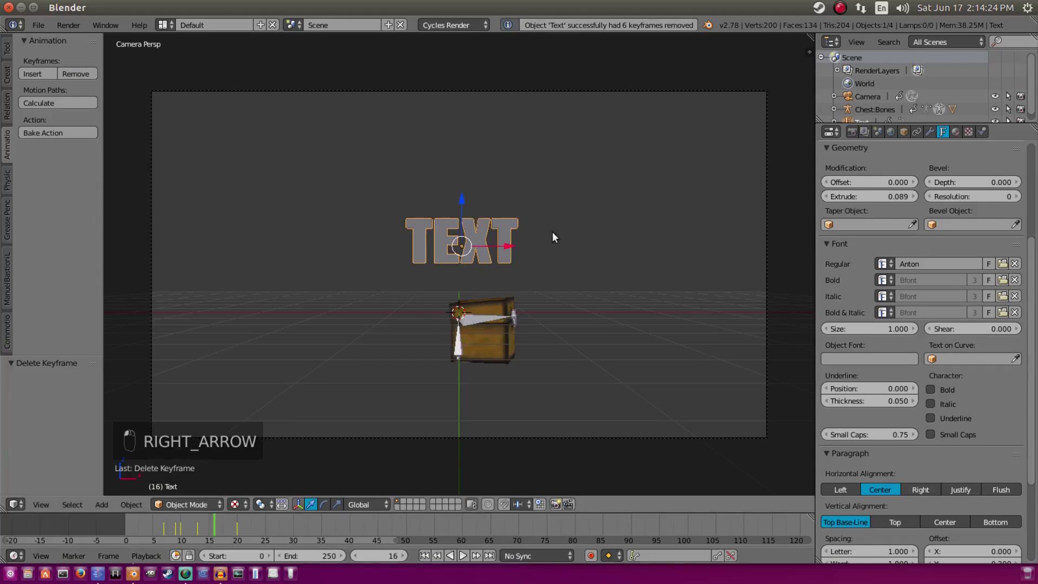
Step: Go to frame 16 and shrink the TEXT slightly
key(Left)
key(Left)
key(Left)
key(Left)
key(Left)
key(Left)
key(Left)
key(Left)
key(Left)
key(Left)
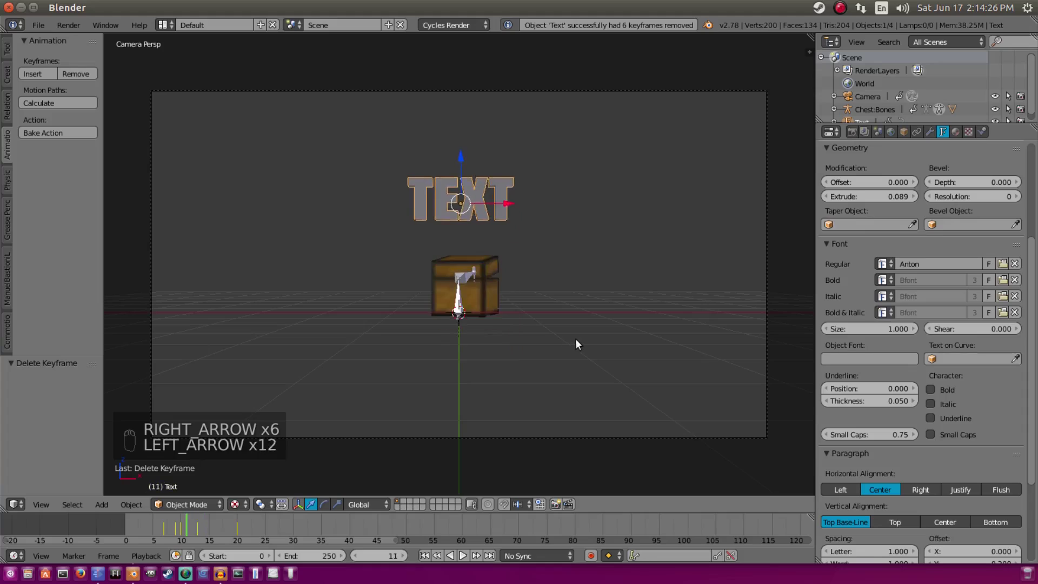
key(Left)
key(Right)
key(Right)
key(Right)
key(Right)
key(Right)
key(Right)
key(Right)
key(Right)
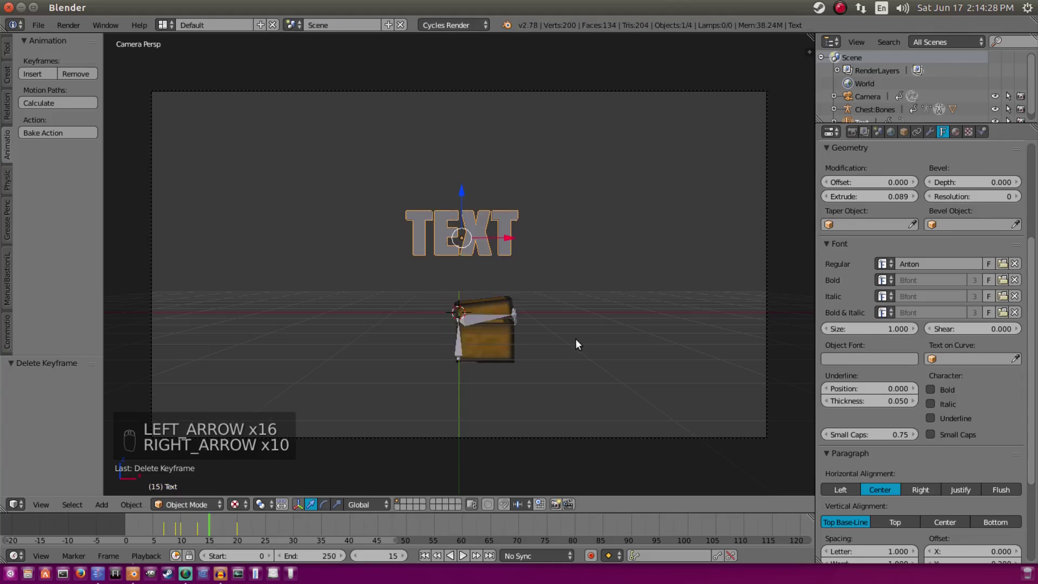
key(Right)
key(Left)
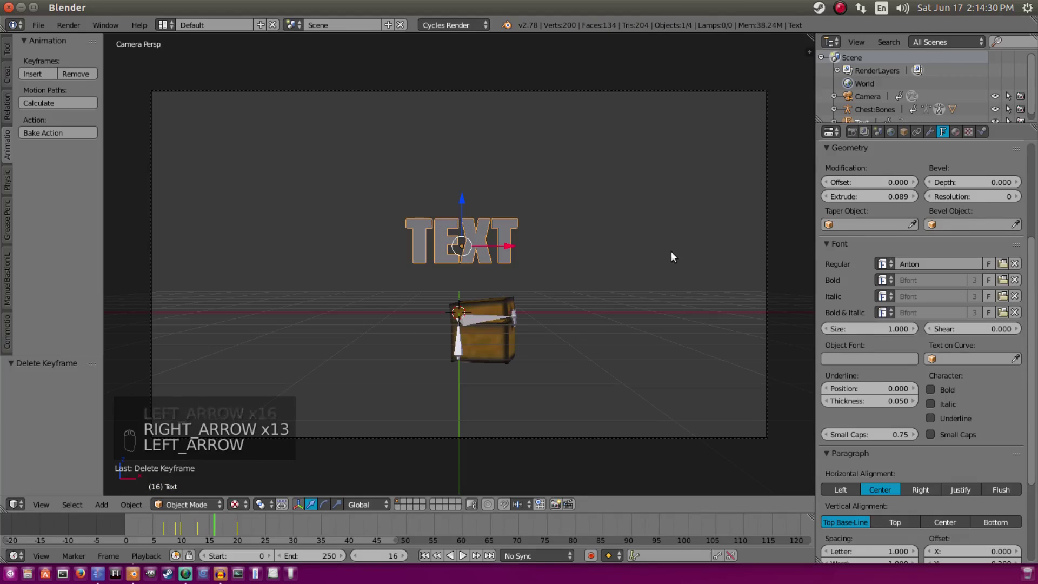
key(s)
click(628, 248)
Step: At frame 20, scale the TEXT down to 0.8195 and key its scale
key(Right)
key(Right)
key(Right)
key(Right)
key(Right)
key(Right)
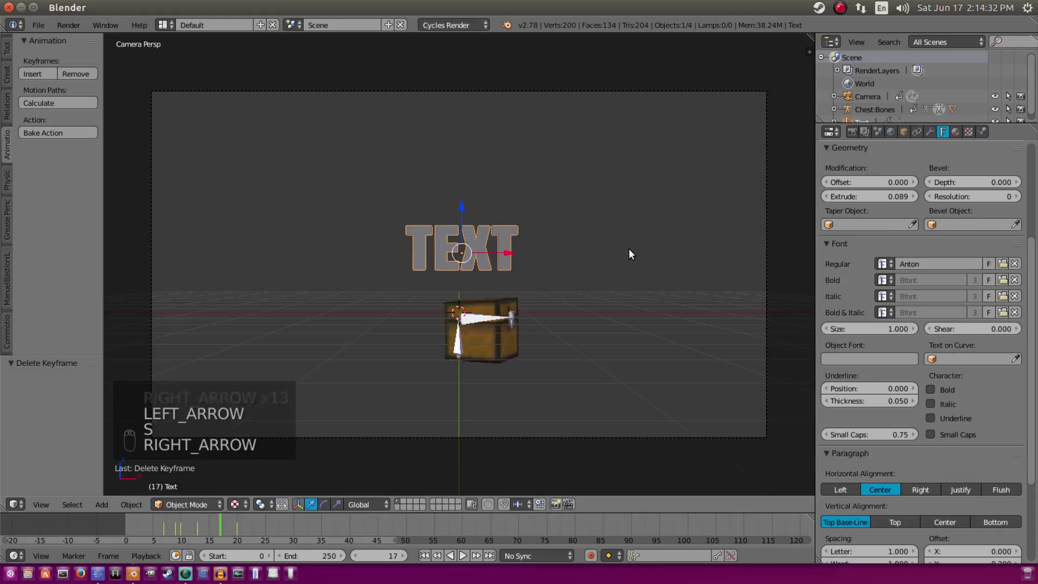
key(s)
click(620, 251)
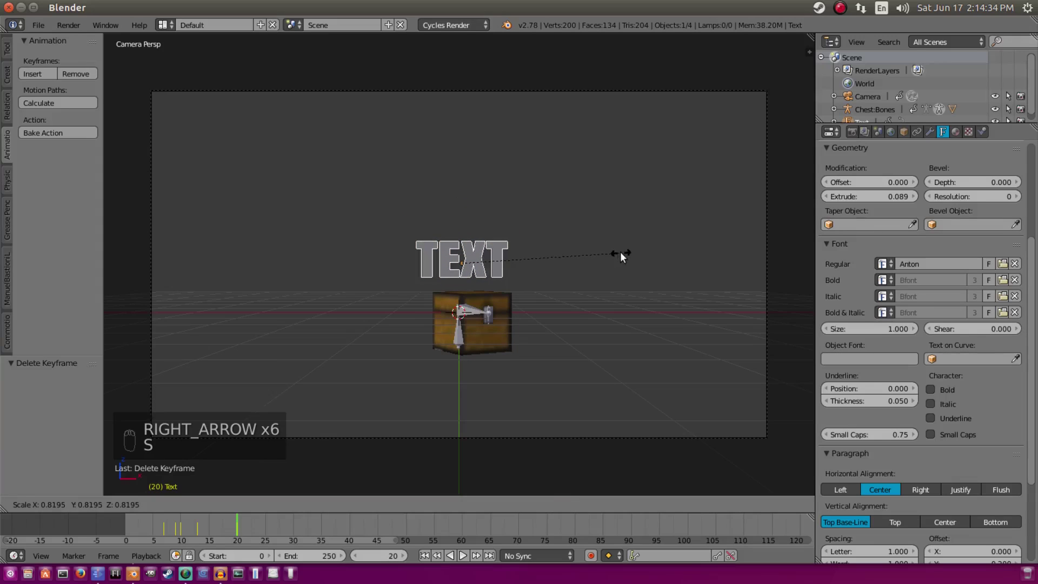
key(i)
click(626, 274)
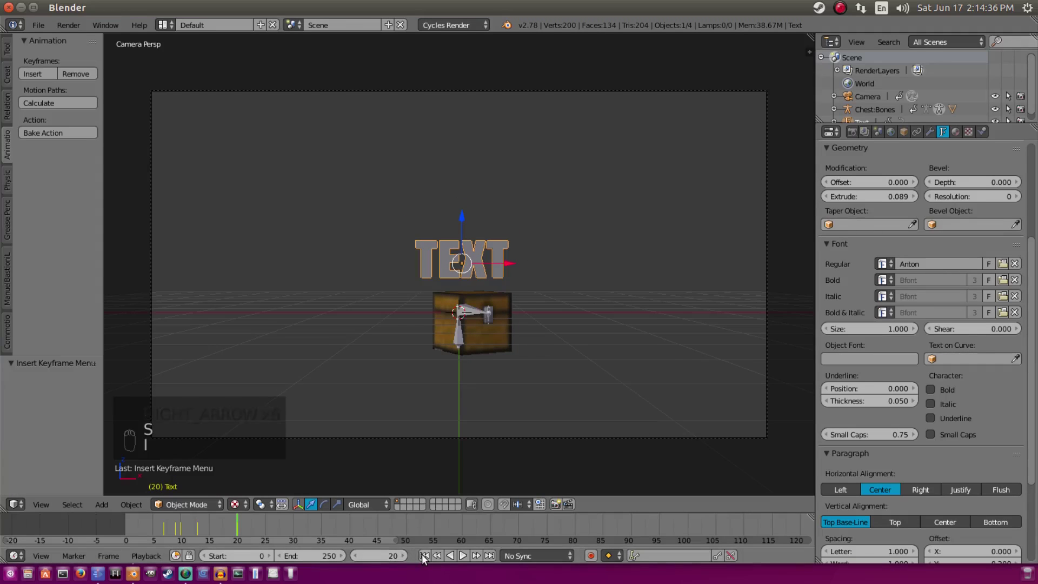
Step: Play the chest-and-text animation from the start, then stop it
click(465, 554)
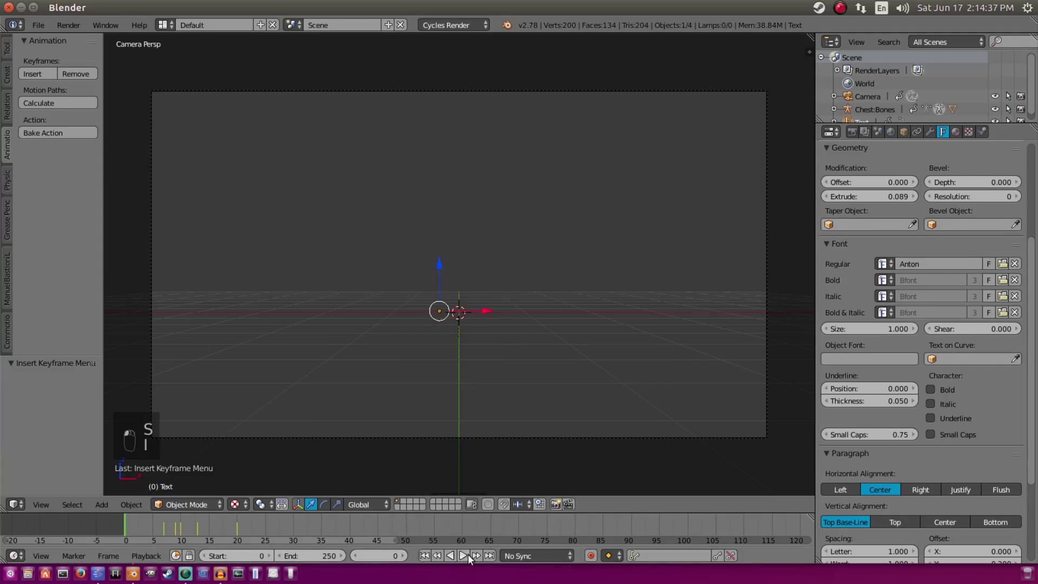
right_click(481, 437)
click(427, 554)
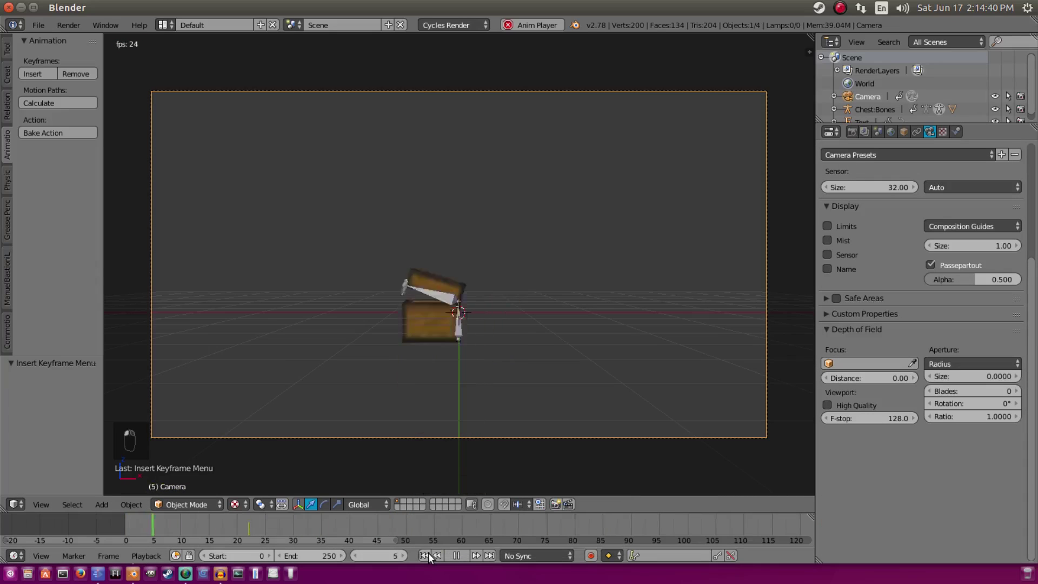
click(454, 556)
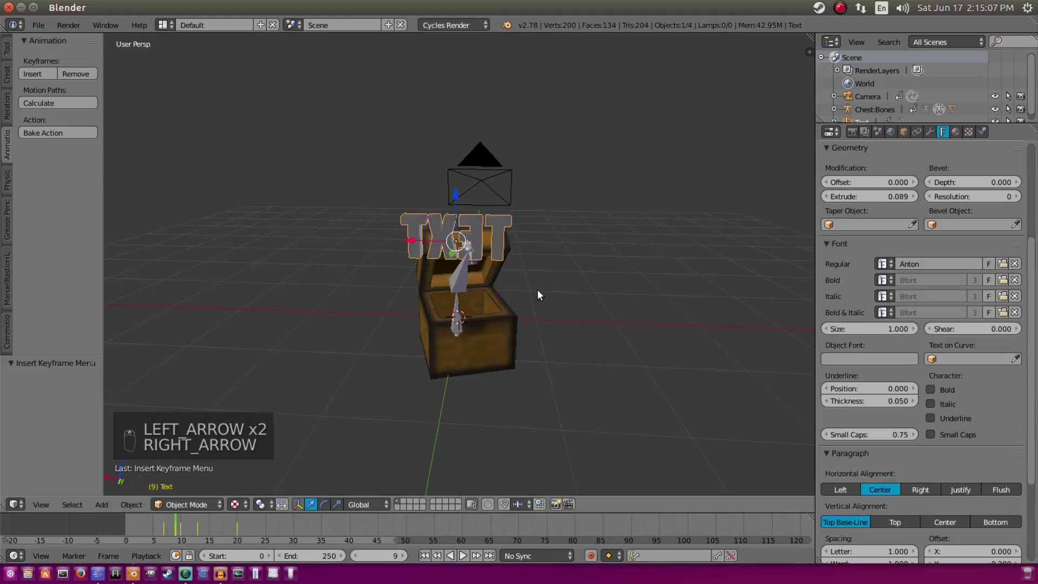
Step: Keyframe the TEXT's raised location at frame 10
key(Left)
key(Left)
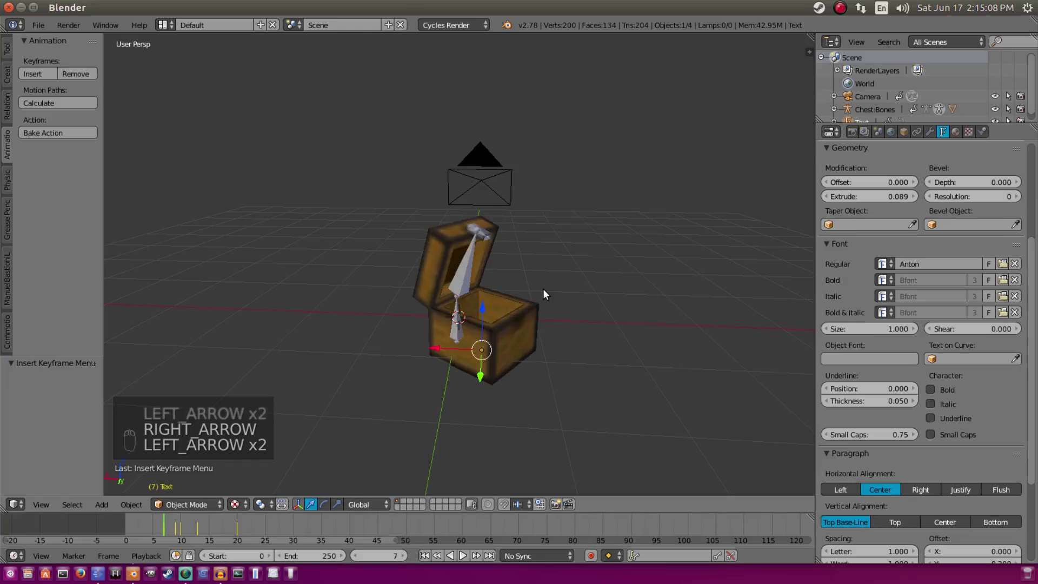
key(Right)
key(Right)
key(Right)
key(Right)
key(i)
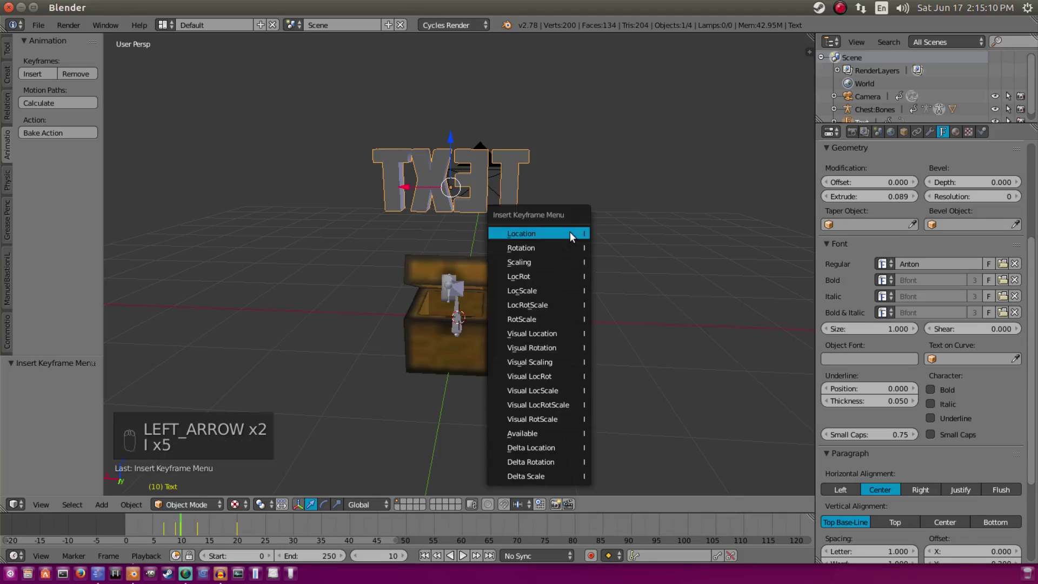
click(569, 243)
Step: Tilt the TEXT -90° around the Y axis at frame 7
key(Left)
key(Left)
key(Left)
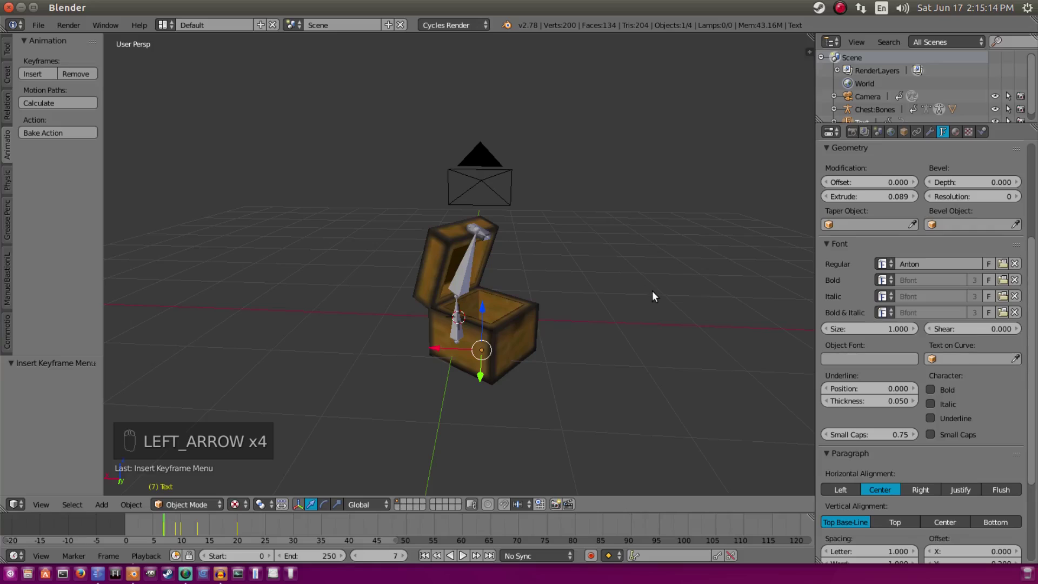
key(r)
key(y)
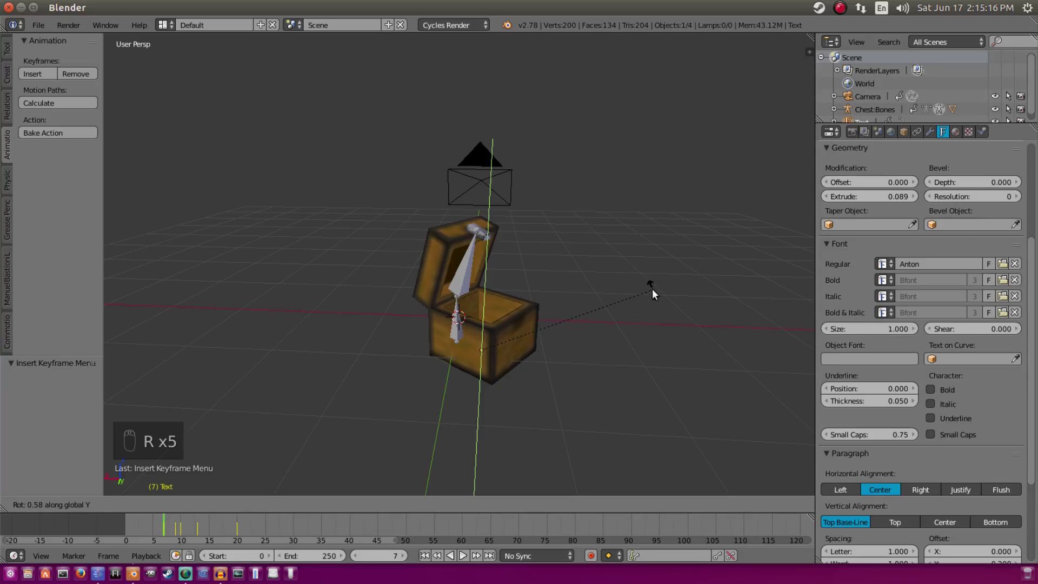
key(Return)
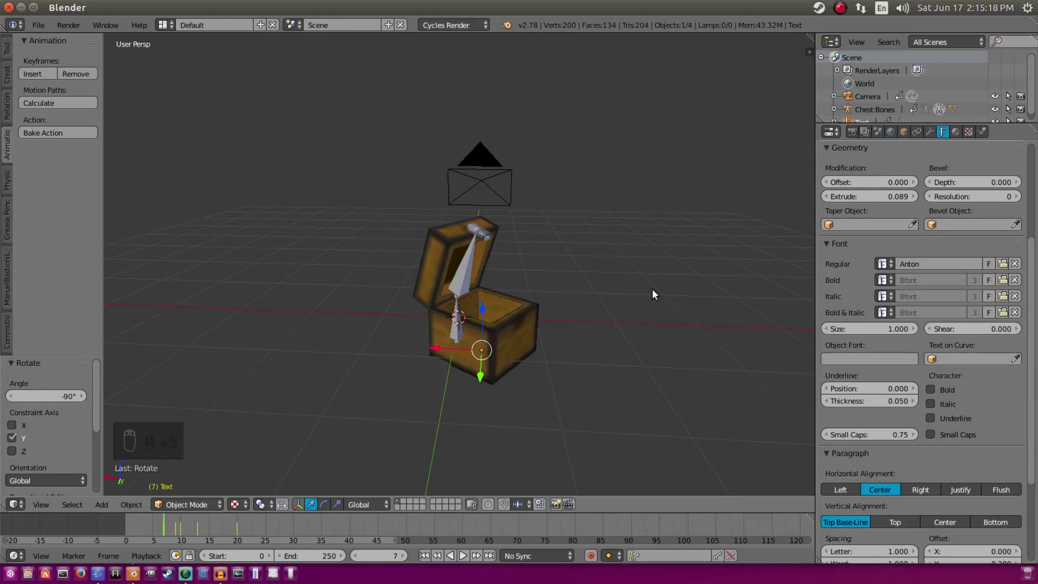
key(Right)
key(Right)
key(Right)
key(Left)
key(Left)
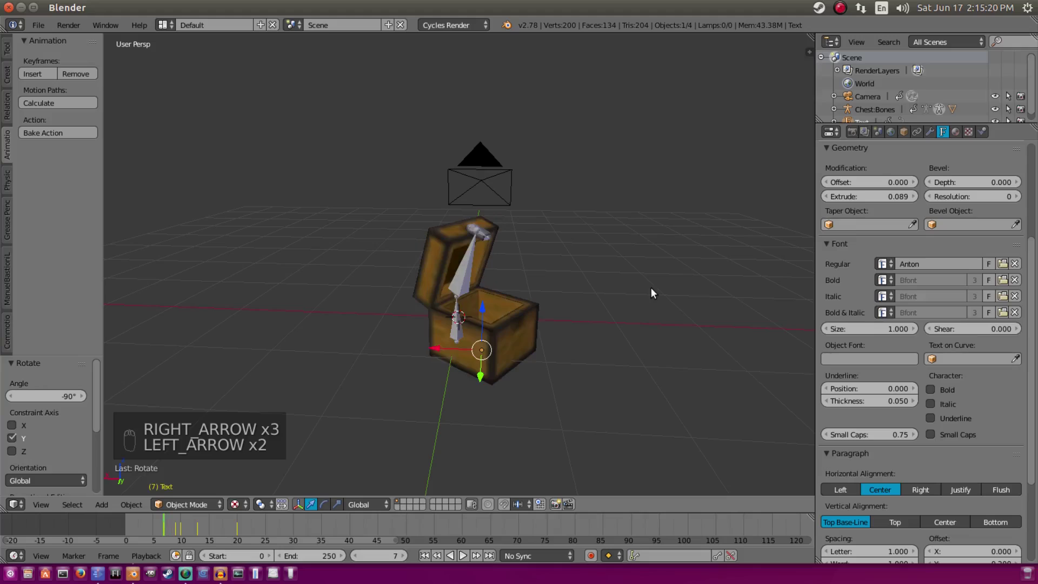
Step: Re-apply the Y-axis rotation and keyframe the TEXT's rotation at frame 7
key(r)
key(y)
key(Return)
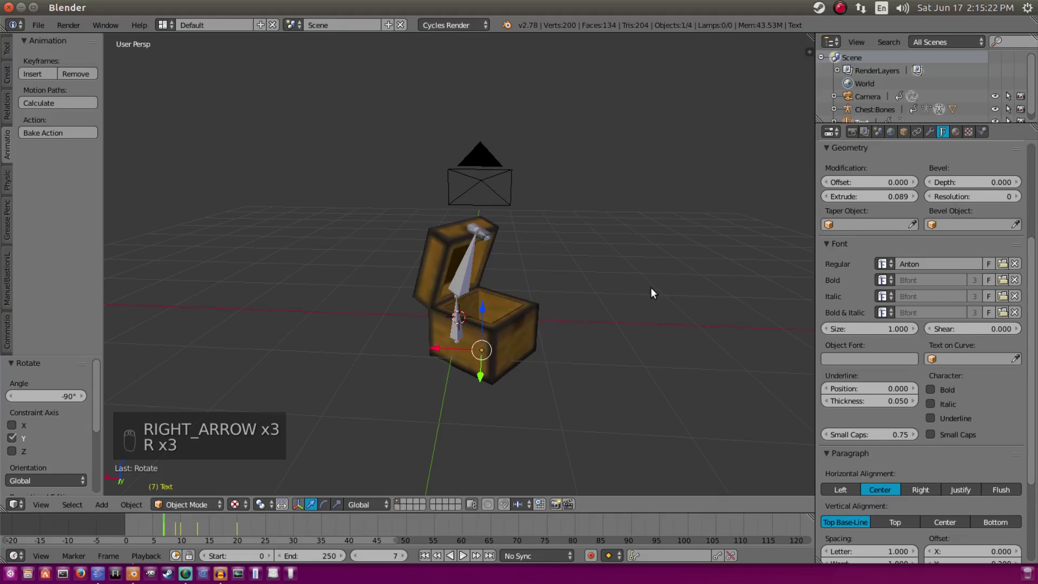
key(i)
click(651, 287)
Step: View the scene through the camera while stepping around frame 9
key(Right)
key(Right)
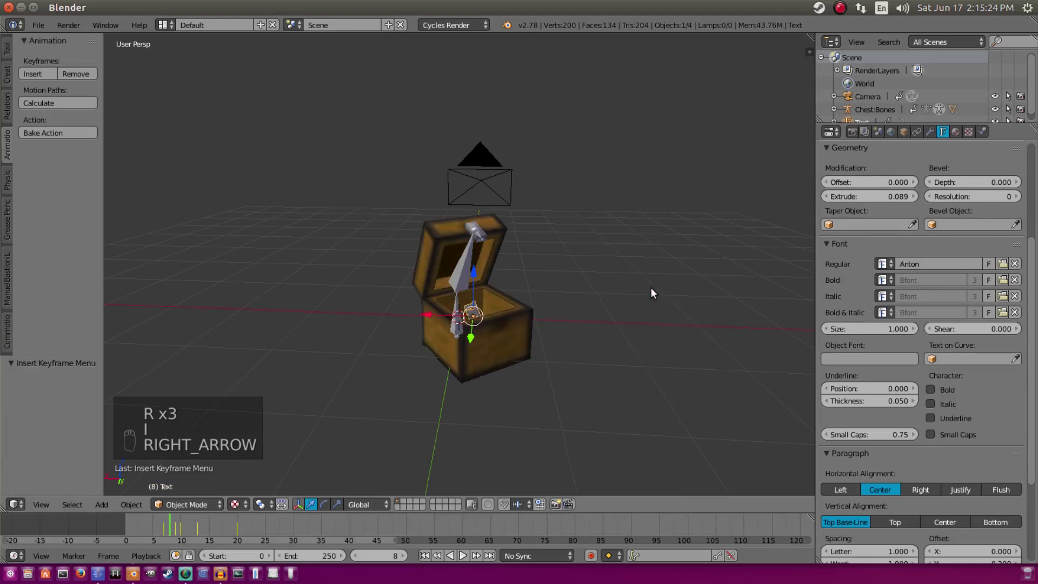
key(KP_0)
key(Left)
key(Left)
key(Left)
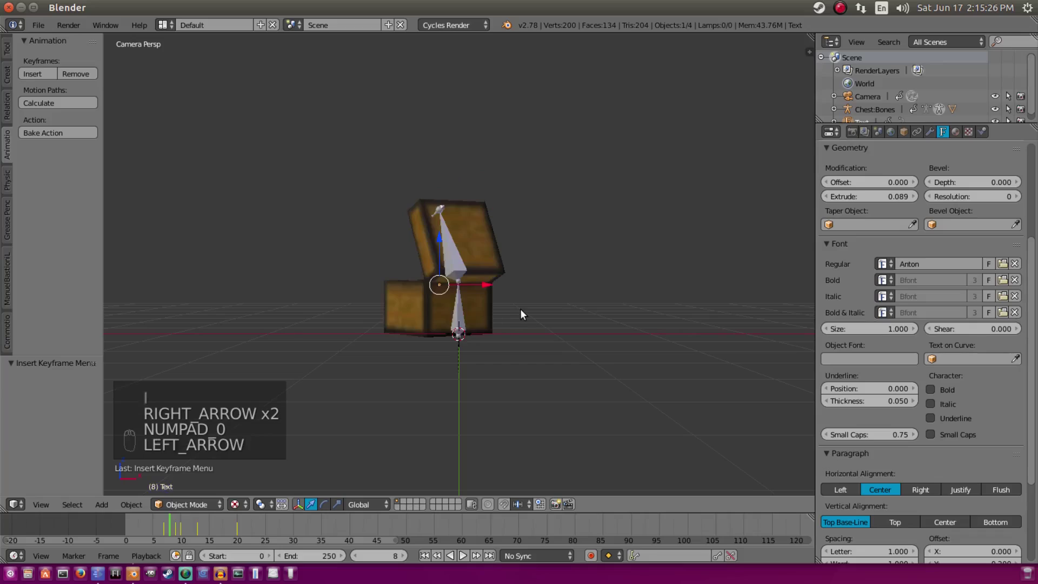
Step: Tilt the TEXT to about -44° and keyframe its rotation at frame 9
key(Right)
key(Right)
key(Right)
key(Right)
key(Left)
key(Left)
key(Left)
key(Left)
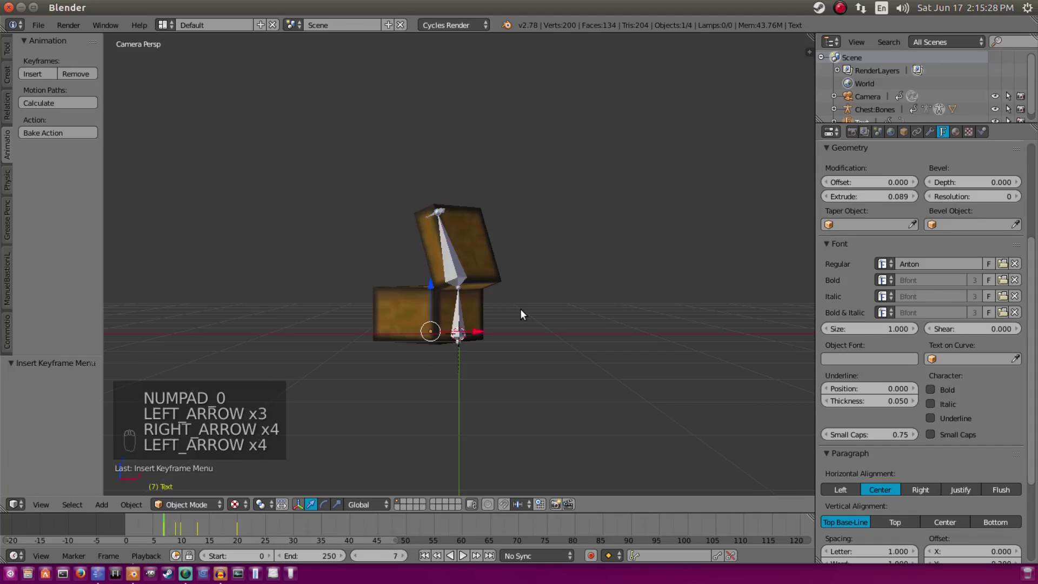
key(Right)
key(Right)
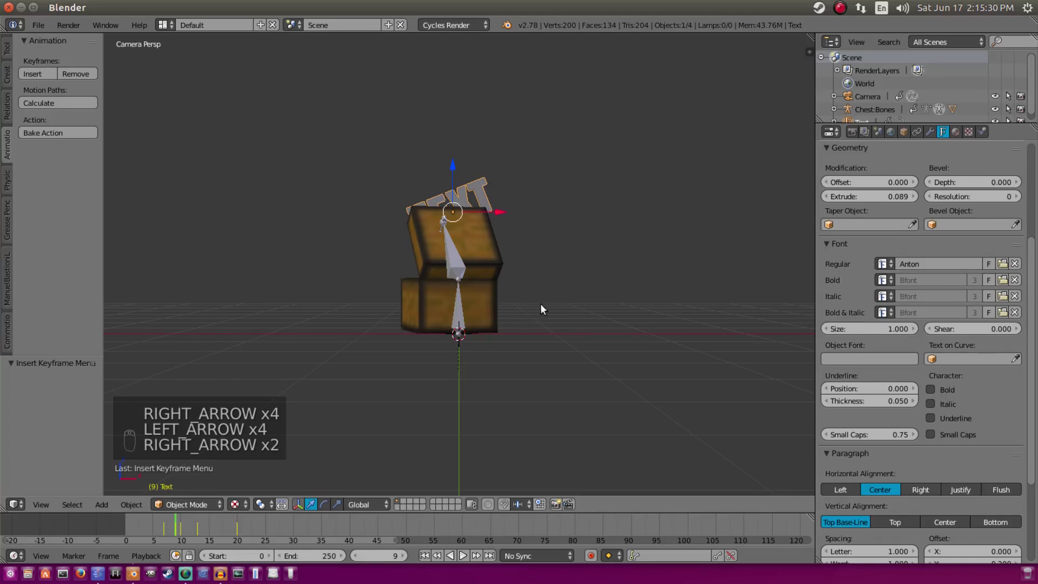
key(r)
key(r)
key(r)
click(550, 216)
key(i)
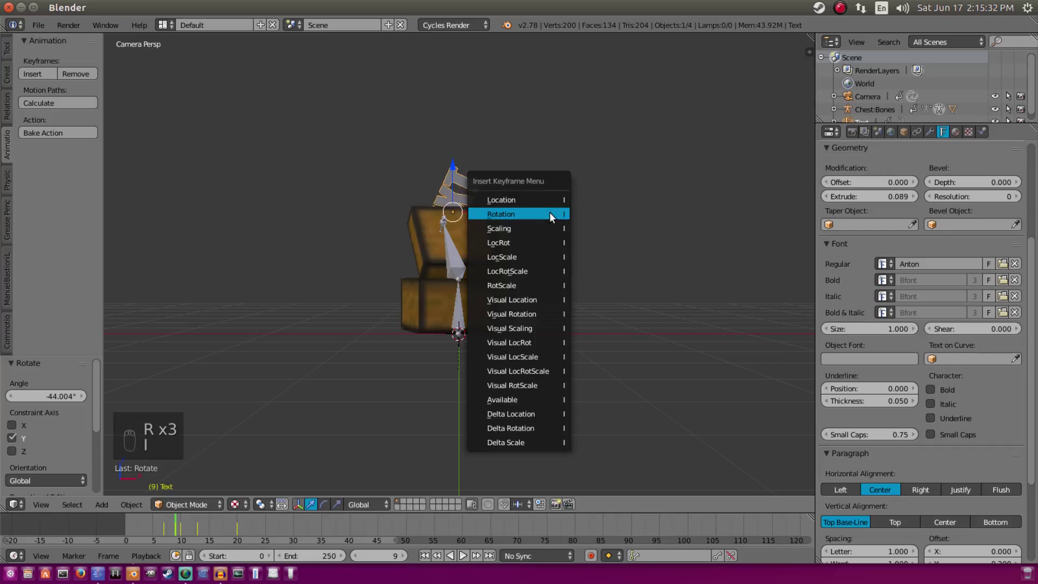
click(549, 212)
Step: Rotate the TEXT nearly upright (around -8.34°) and keyframe its rotation at frame 20
key(Right)
key(Right)
key(Right)
key(Right)
key(Right)
key(Right)
key(Right)
key(Right)
key(Right)
key(Right)
key(Right)
key(Right)
key(Left)
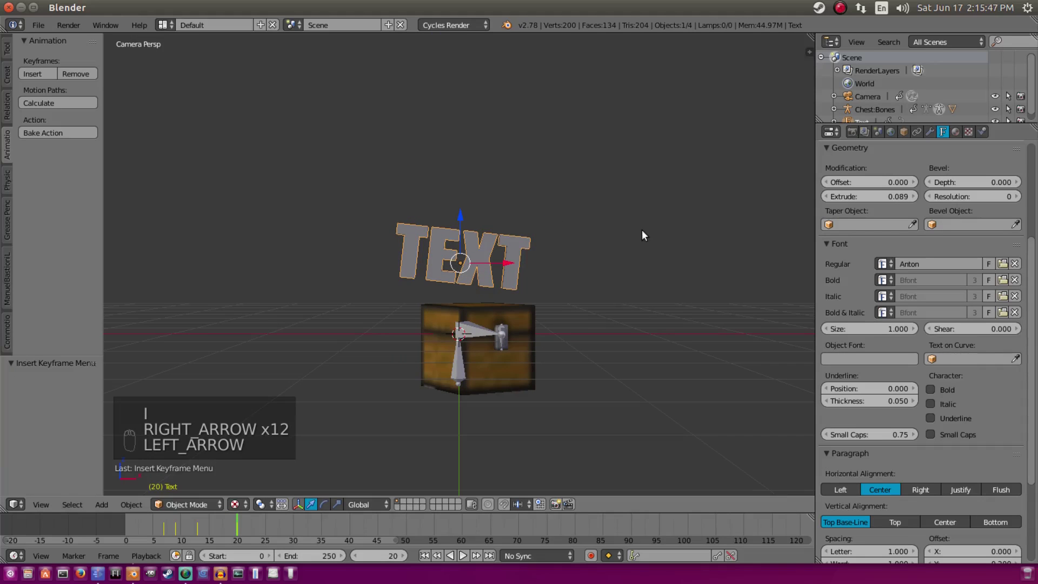
key(r)
key(r)
click(661, 196)
key(Right)
key(Right)
key(Right)
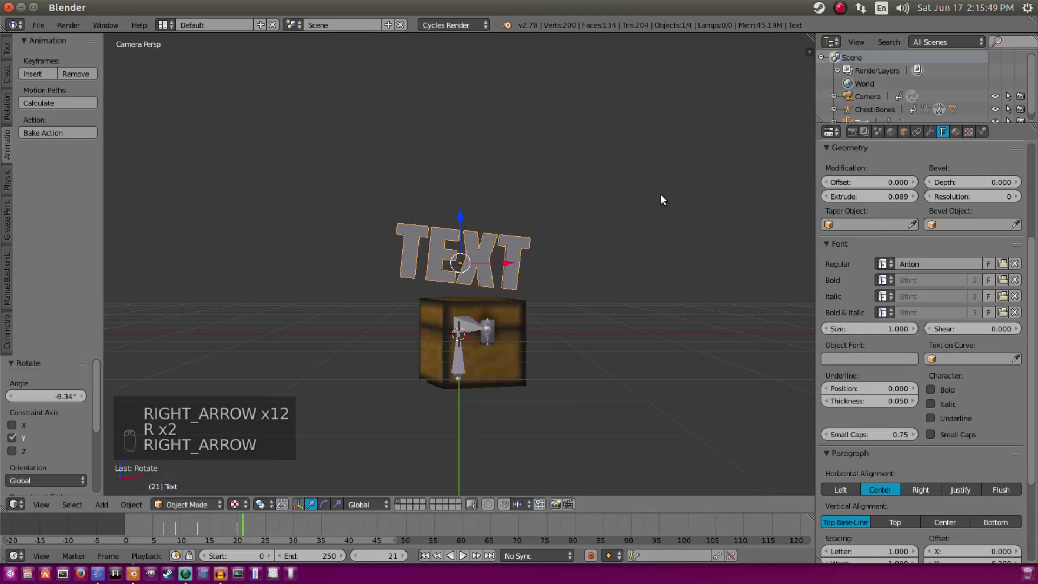
key(Left)
key(Left)
key(Left)
key(r)
key(r)
key(r)
key(r)
click(656, 174)
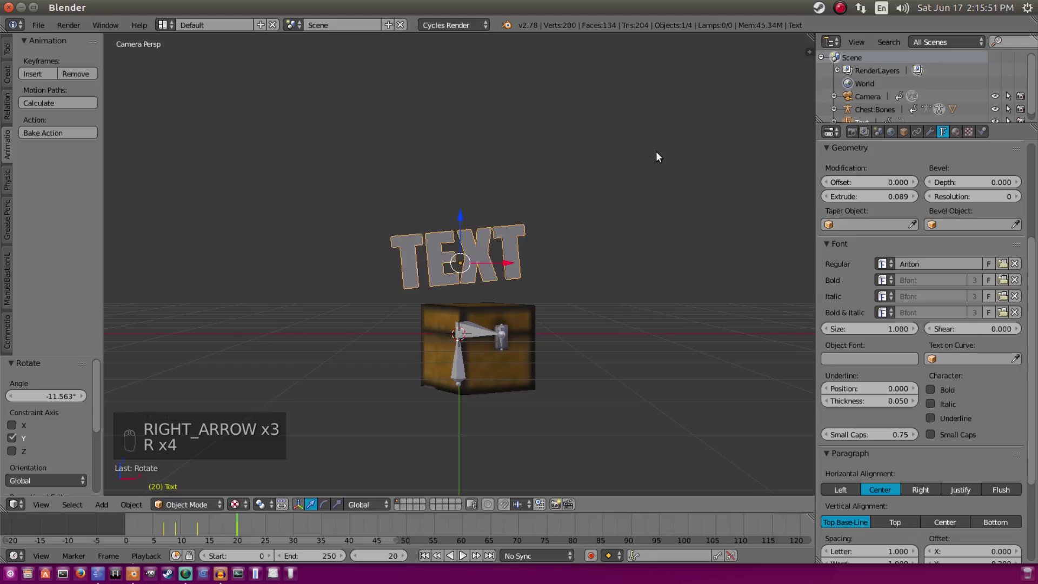
key(i)
click(657, 156)
Step: With auto-keying on, turn the TEXT upright at frame 27, then play the animation
click(590, 555)
key(Right)
key(Right)
key(Right)
key(Right)
key(Right)
key(Right)
key(Right)
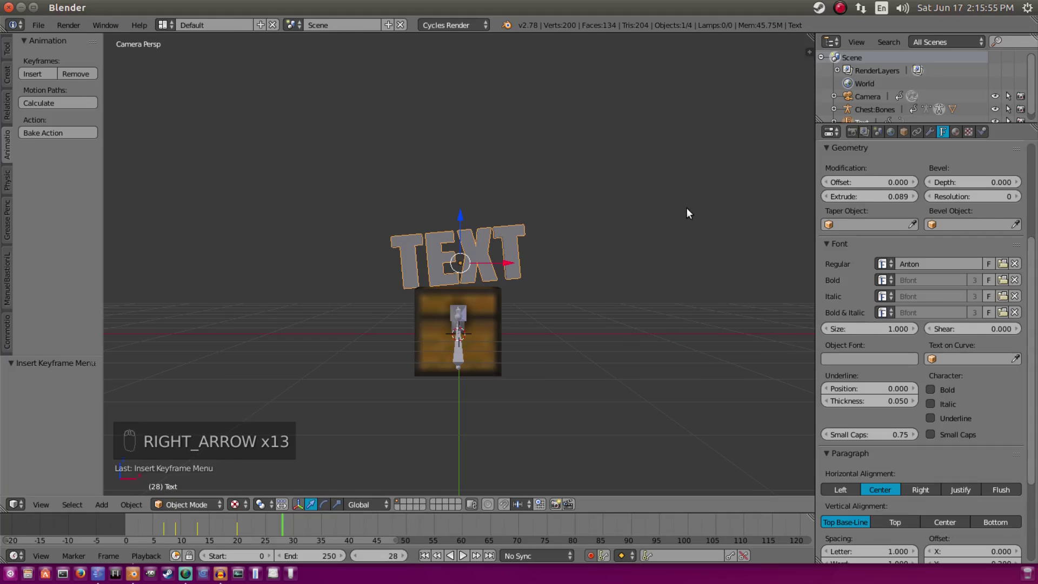
key(r)
click(700, 229)
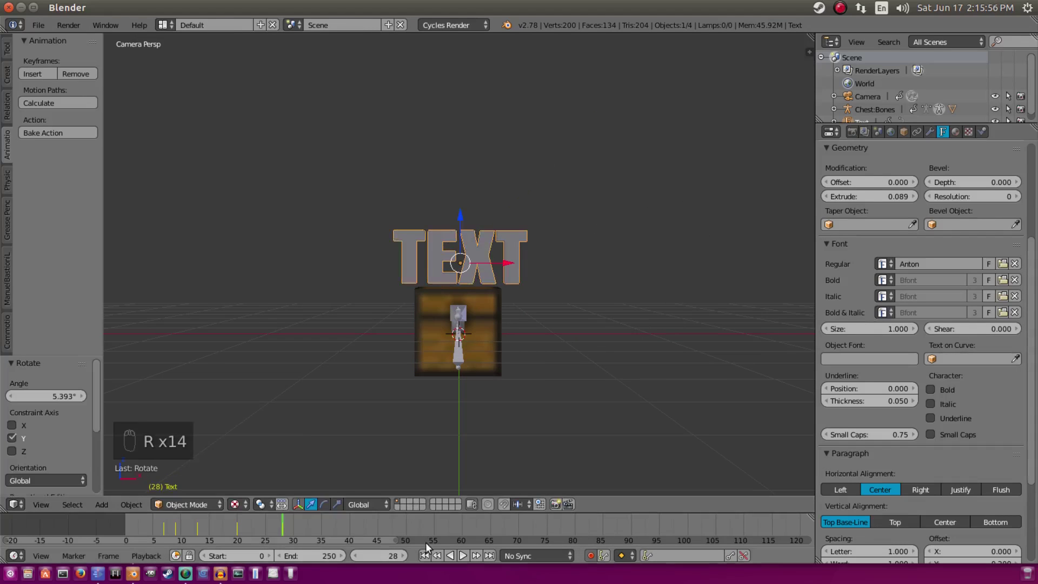
click(463, 555)
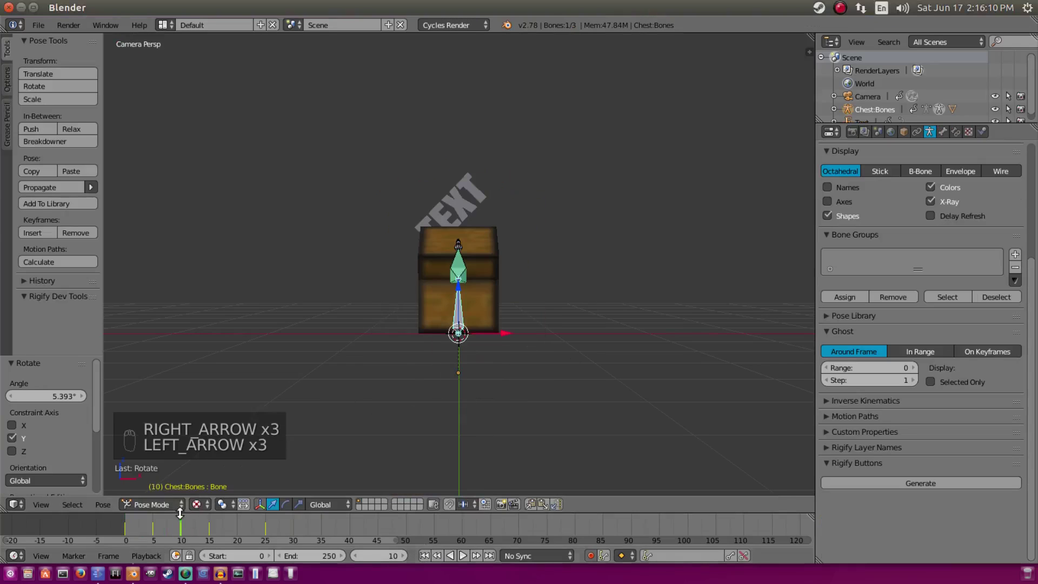
Step: Pose the chest lid bone at frames 5, 10 and 15, ending at 9.439°
key(Escape)
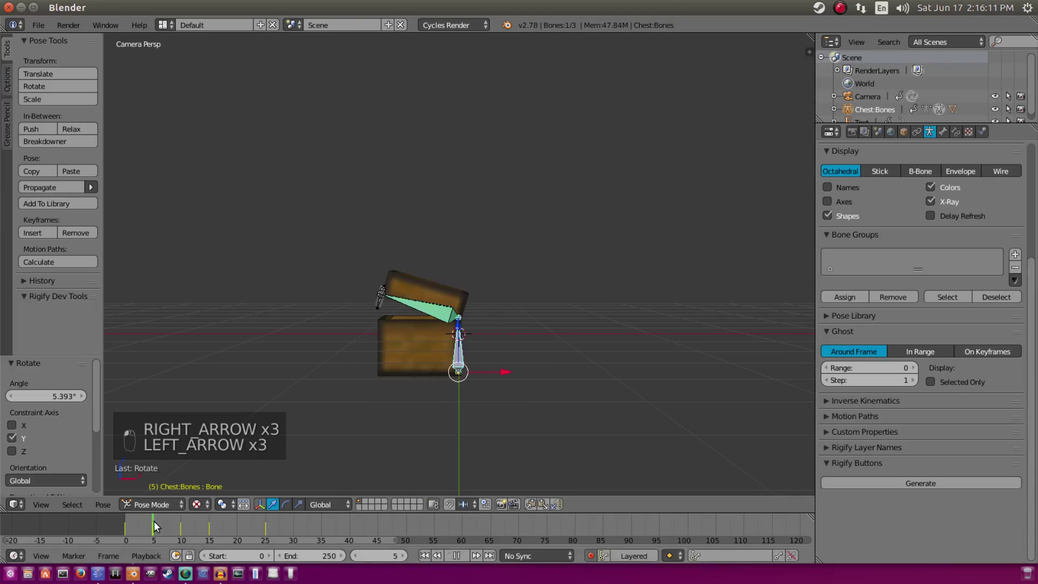
key(r)
key(r)
key(r)
key(r)
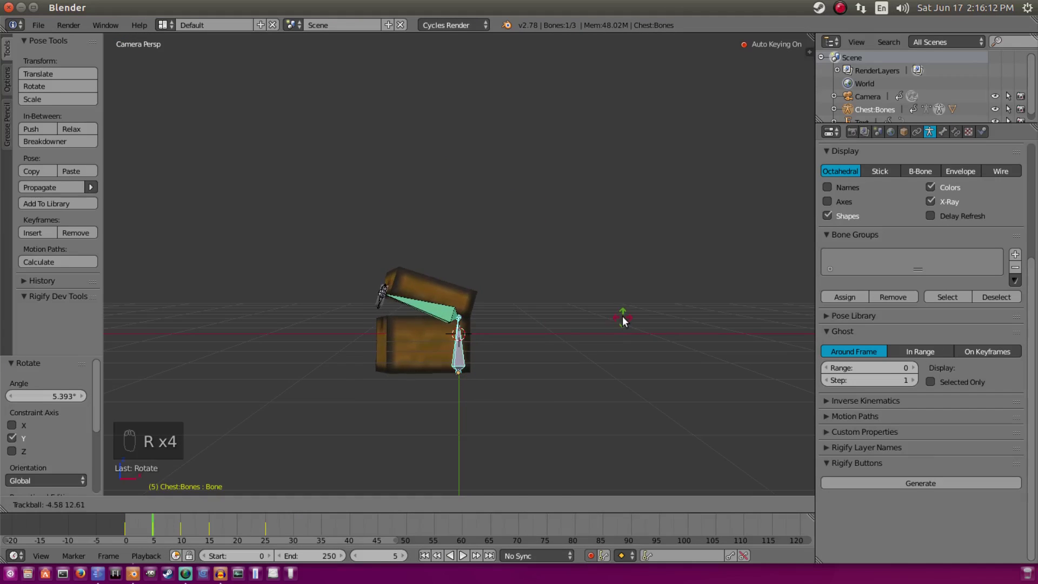
click(622, 316)
key(Right)
key(Right)
key(Right)
key(Right)
key(Right)
key(Right)
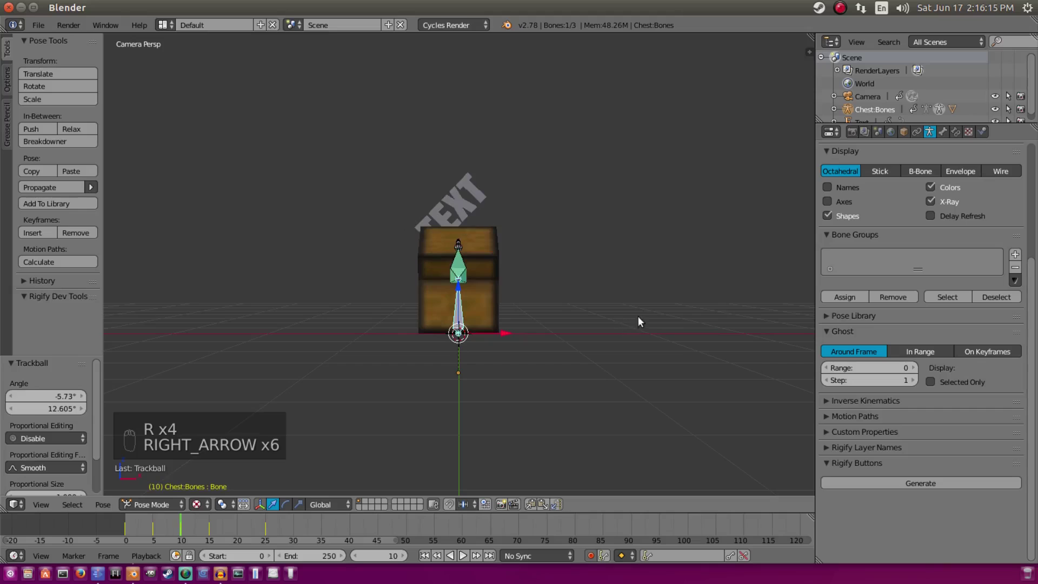
key(r)
key(r)
key(r)
click(646, 261)
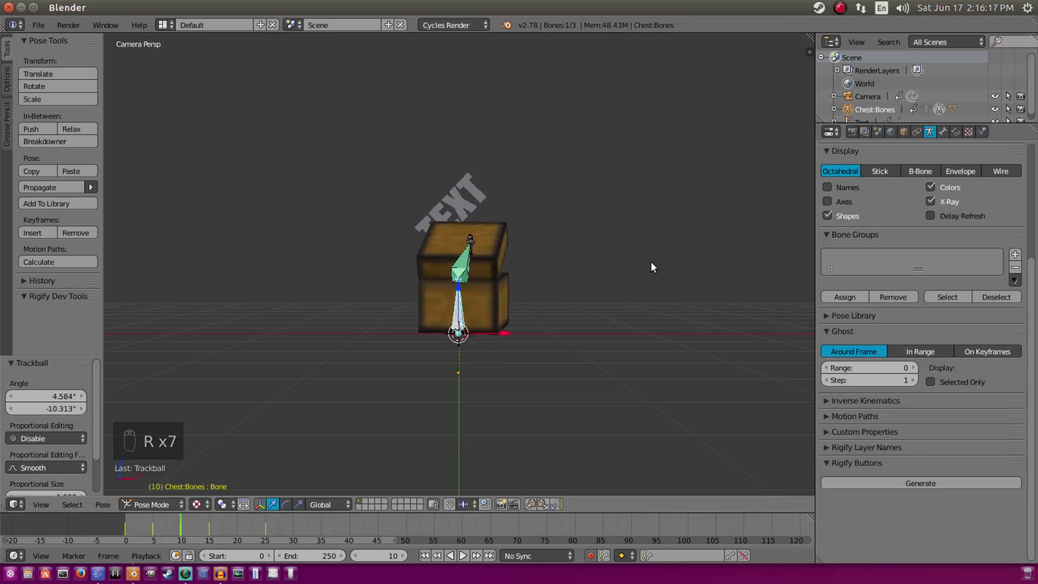
key(Right)
key(Right)
key(Right)
key(Right)
key(Right)
key(r)
key(r)
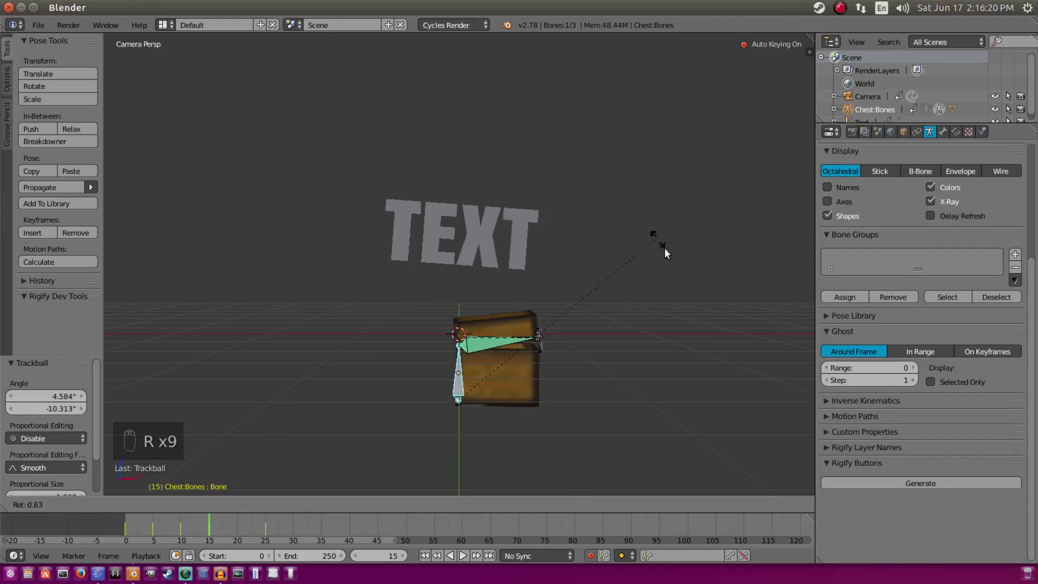
click(670, 274)
key(Right)
key(Right)
key(Right)
key(Right)
key(Right)
key(Right)
key(Right)
key(Right)
key(Right)
key(Right)
key(Right)
key(Right)
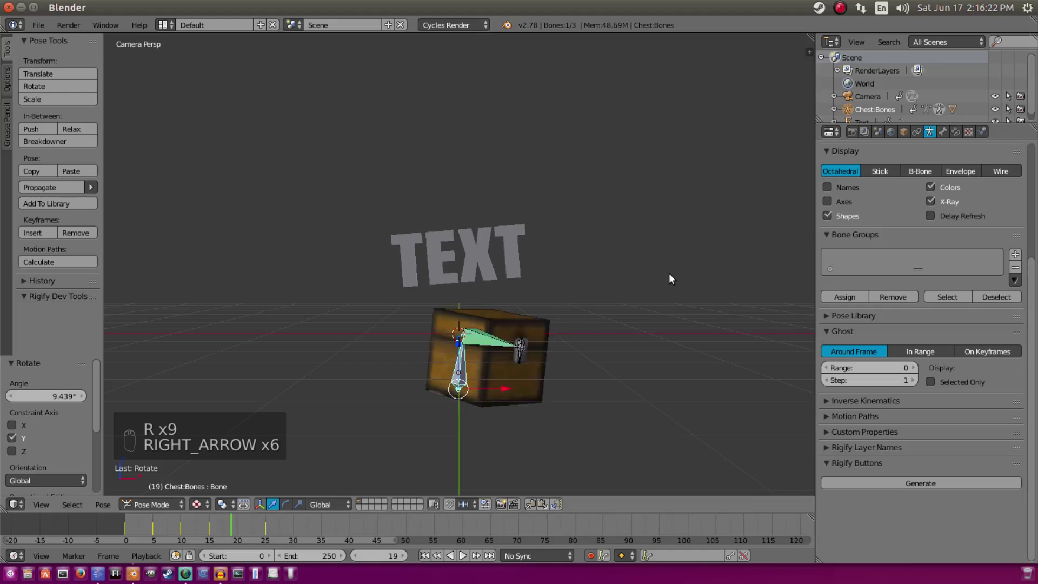
Step: Play the animation from frame 1 and scrub frames 5–23 through the camera view
click(425, 556)
click(463, 555)
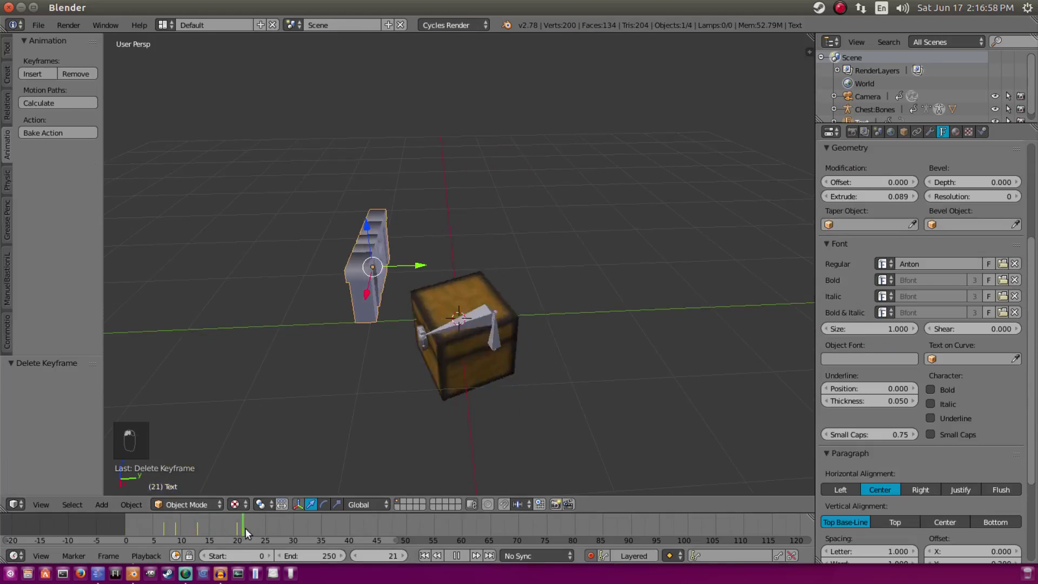
drag(245, 527, 221, 508)
key(KP_0)
drag(221, 519, 199, 516)
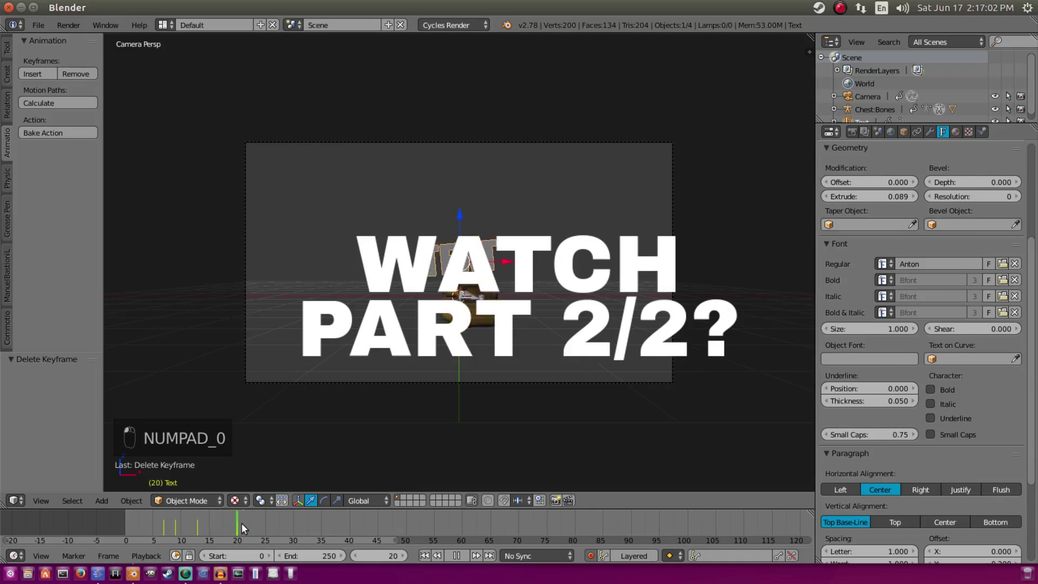
mouse_move(260, 524)
mouse_down()
mouse_move(151, 514)
mouse_move(250, 527)
mouse_move(242, 527)
mouse_up()
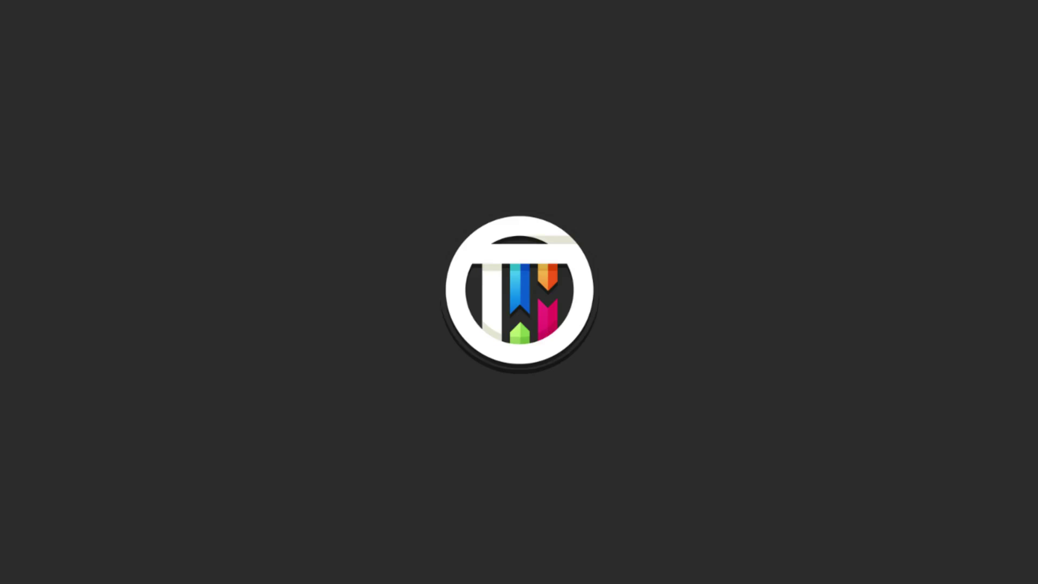